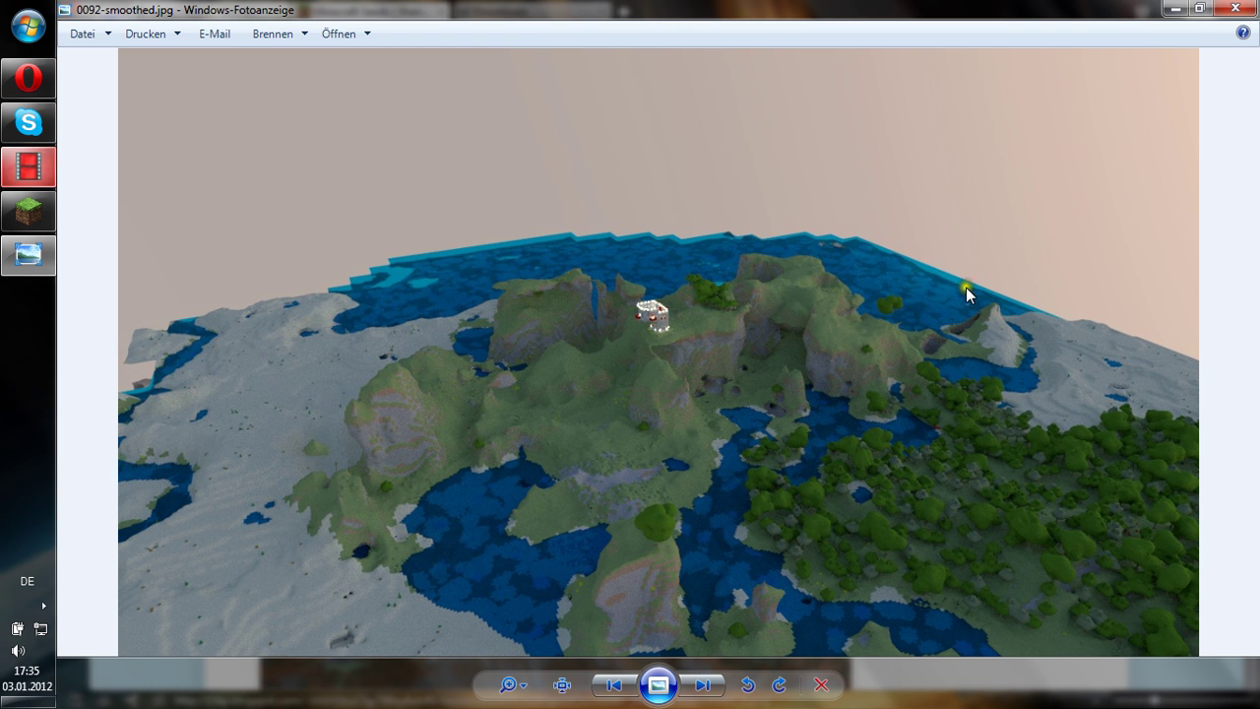
# - Compare the smoothed 0092-smoothed.jpg render with the unsmoothed 0092.jpg render
pyautogui.scroll(1, 653, 425)
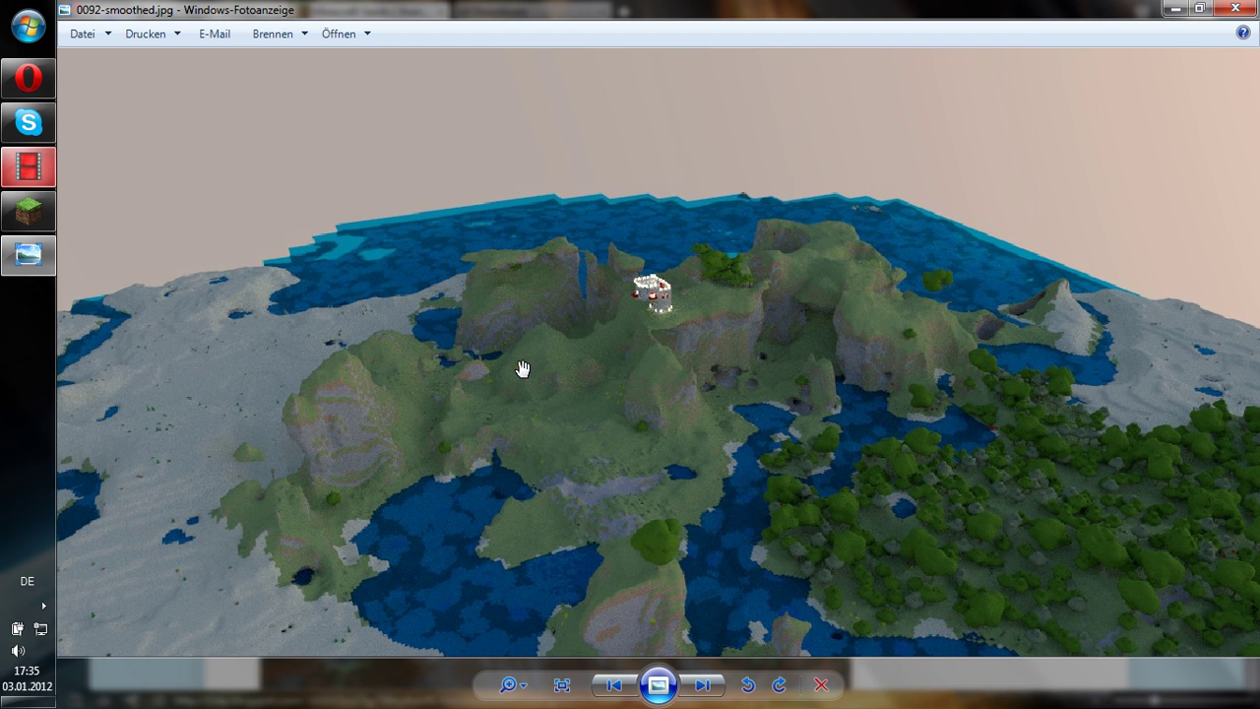
pyautogui.scroll(-1, 705, 438)
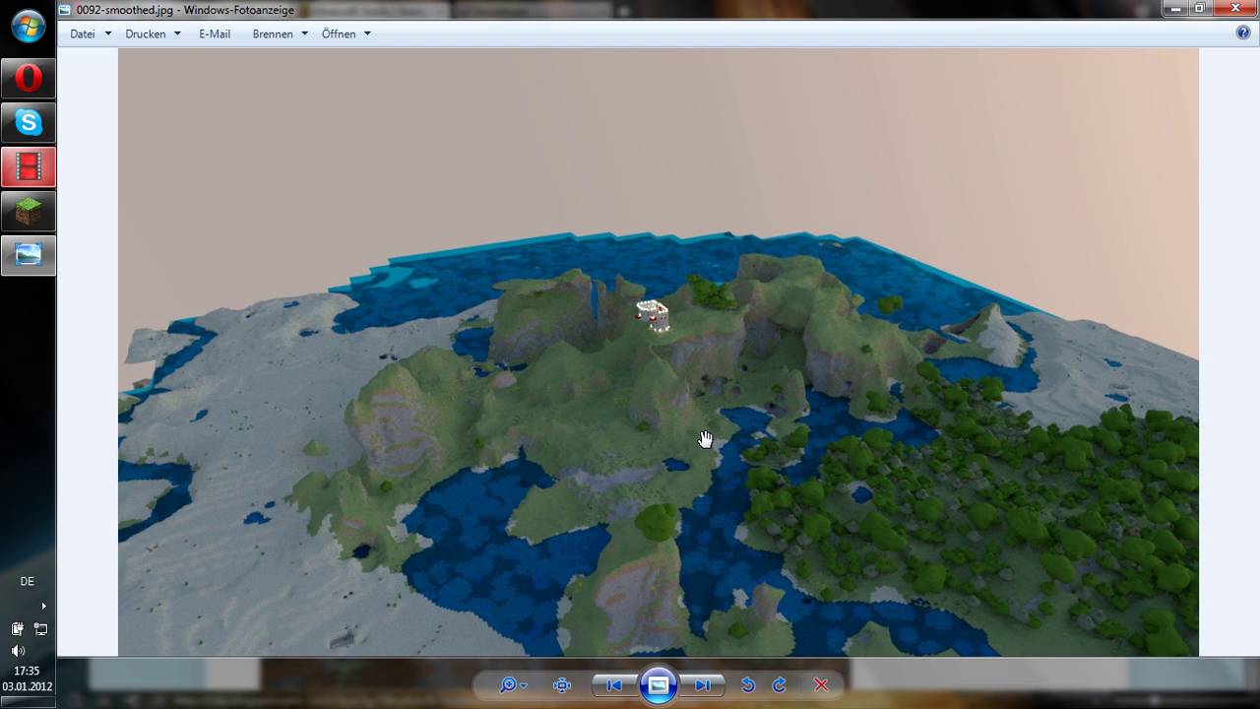
pyautogui.press('Right')
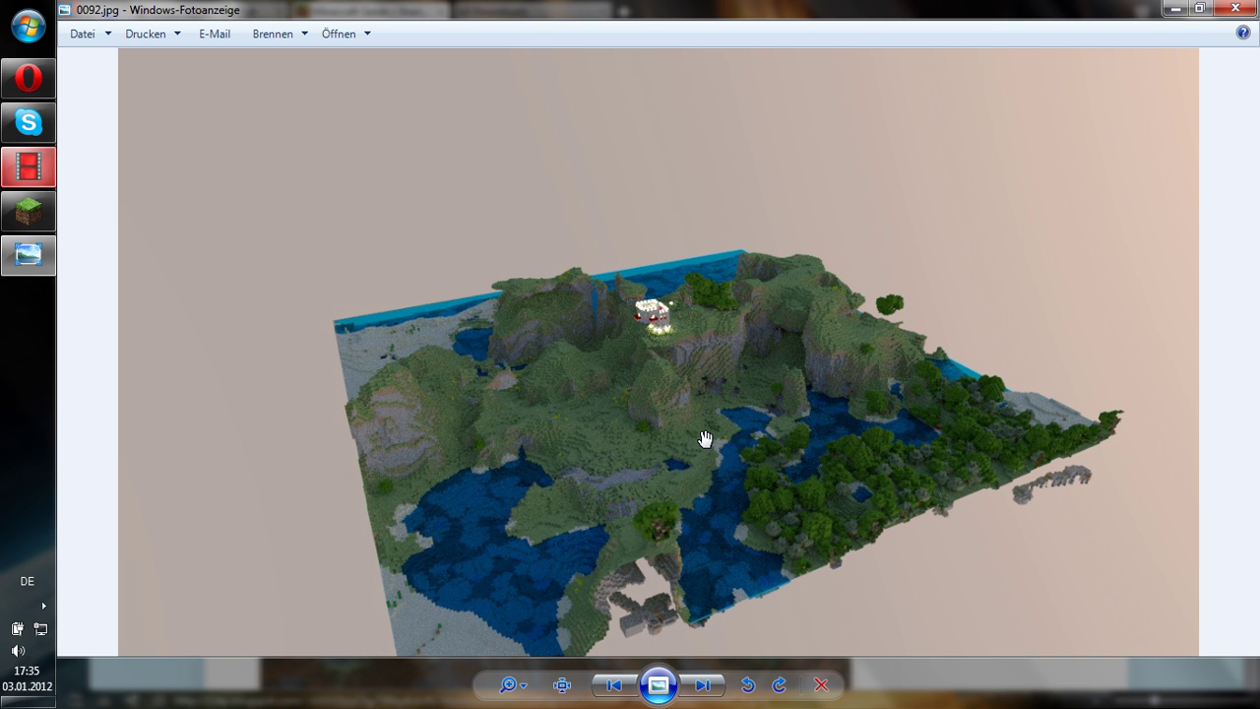
pyautogui.press('Left')
pyautogui.press('Right')
pyautogui.press('Left')
pyautogui.press('Right')
pyautogui.press('Left')
pyautogui.press('Right')
pyautogui.press('Left')
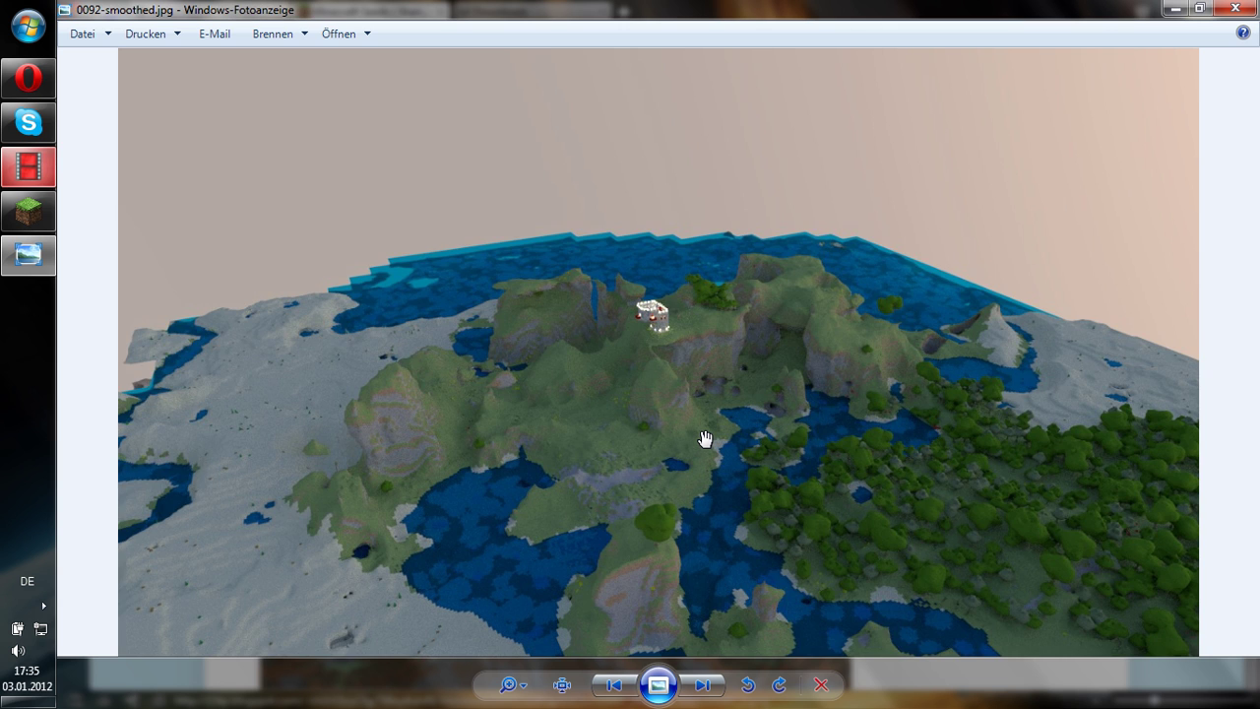
pyautogui.press('Left')
pyautogui.press('Right')
pyautogui.click(49, 79)
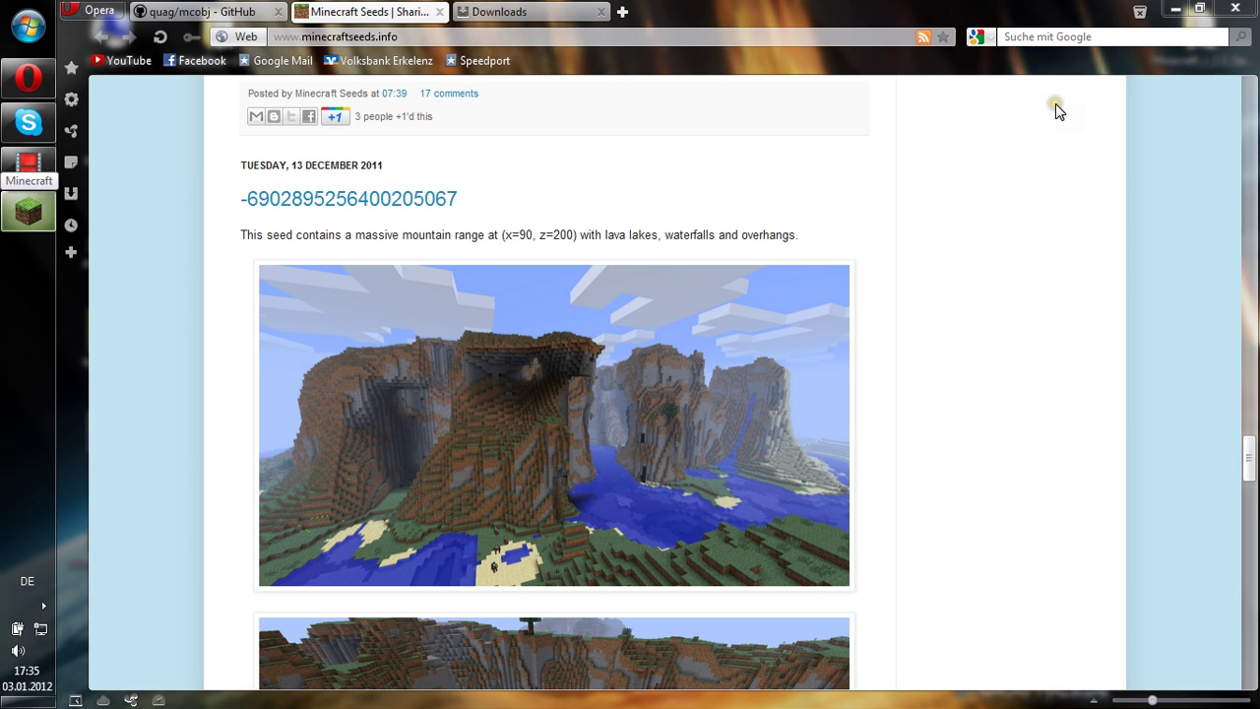
pyautogui.moveTo(471, 199); pyautogui.dragTo(239, 199)
pyautogui.rightClick(279, 201)
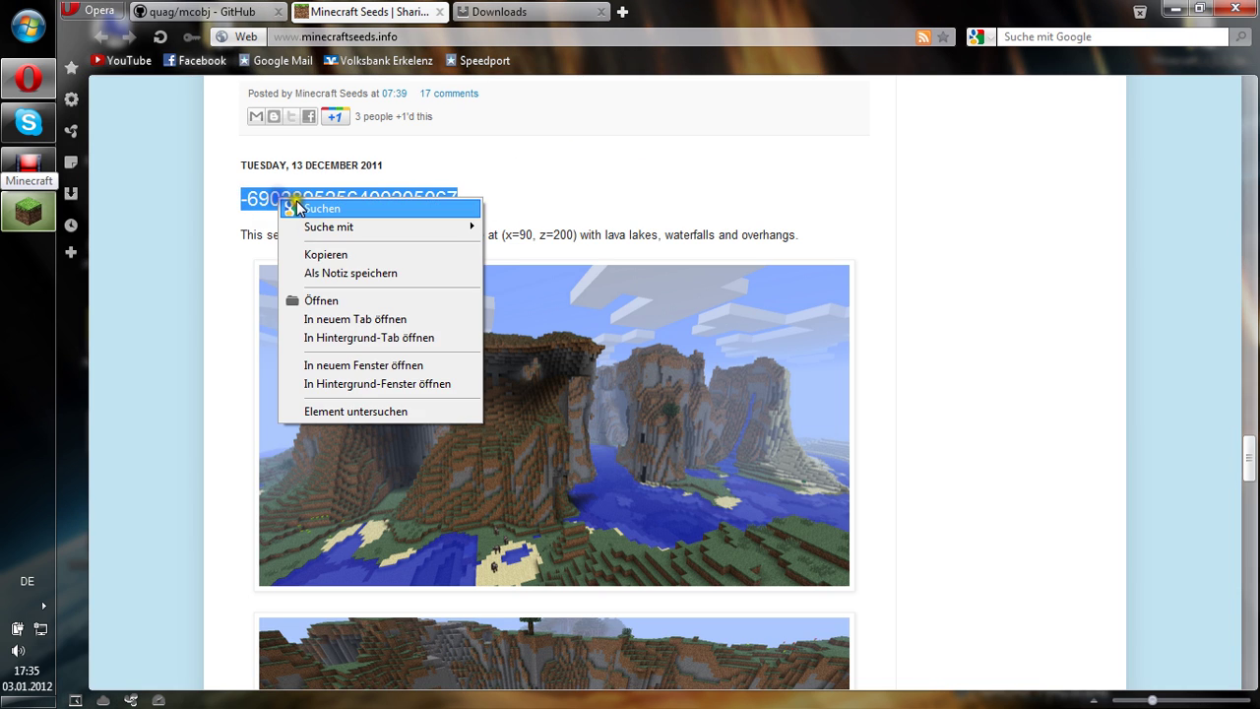
pyautogui.click(345, 254)
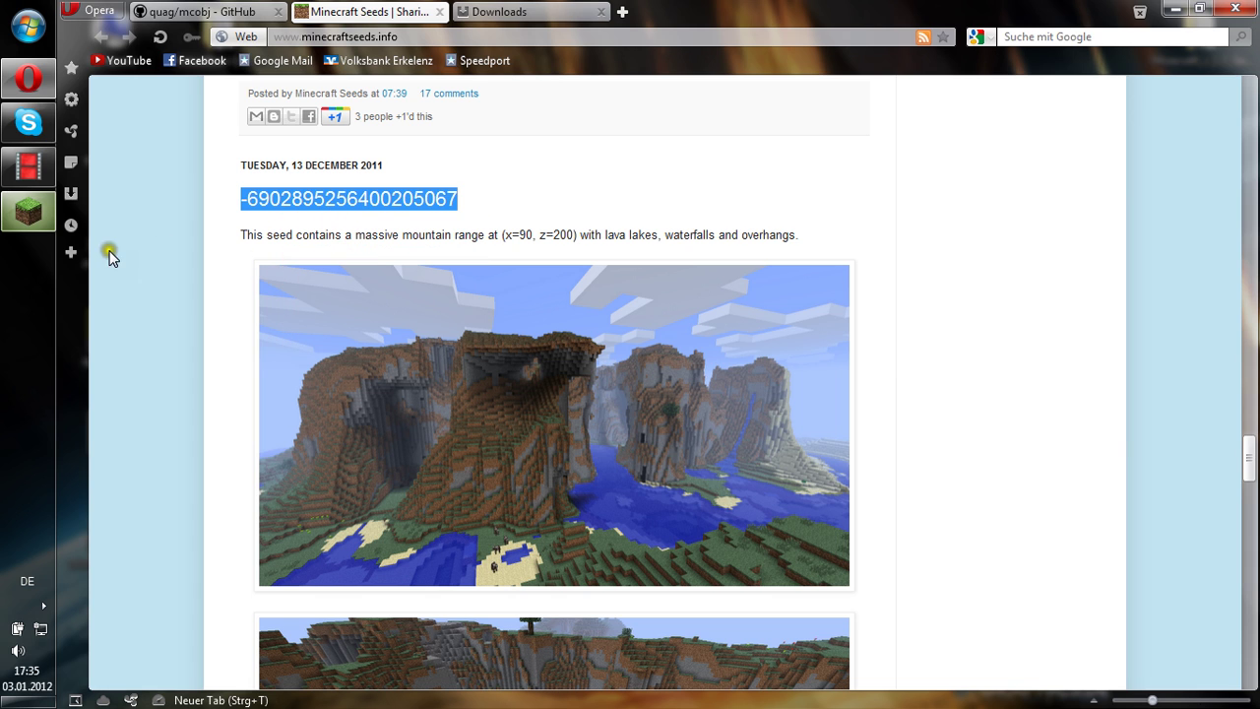
# - Start a new singleplayer world and name it Tutoril
pyautogui.click(26, 202)
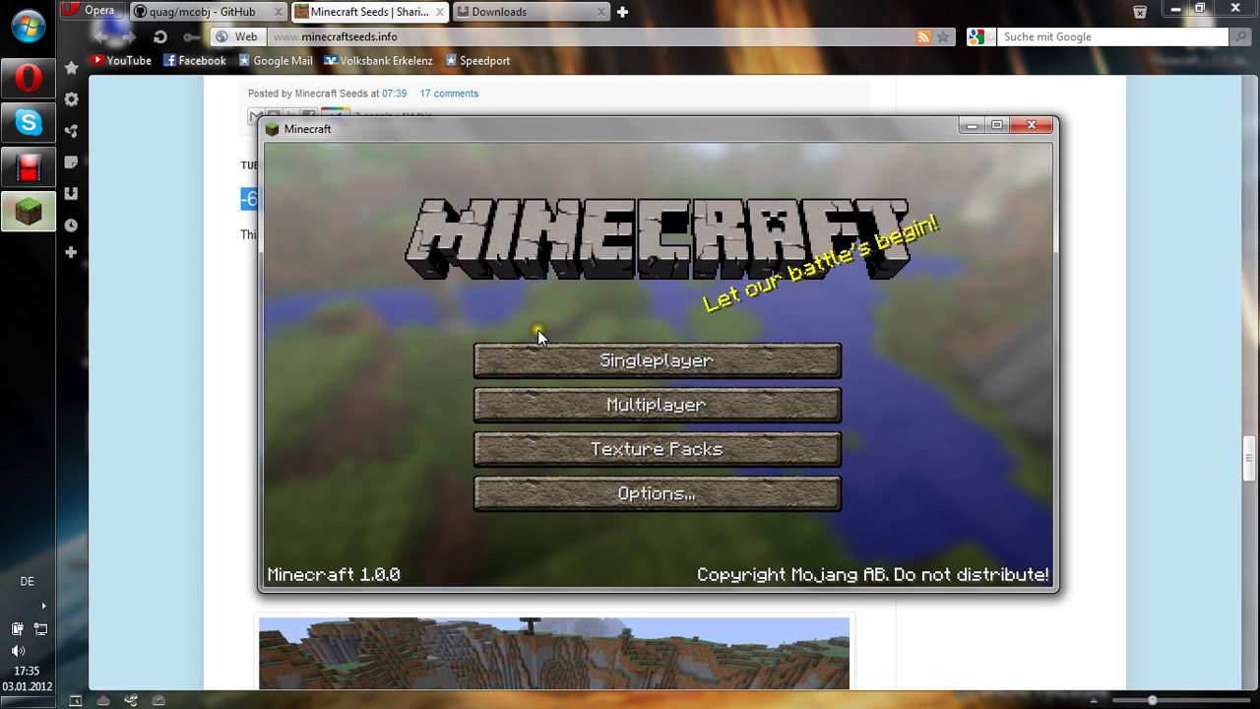
pyautogui.click(614, 364)
pyautogui.click(785, 510)
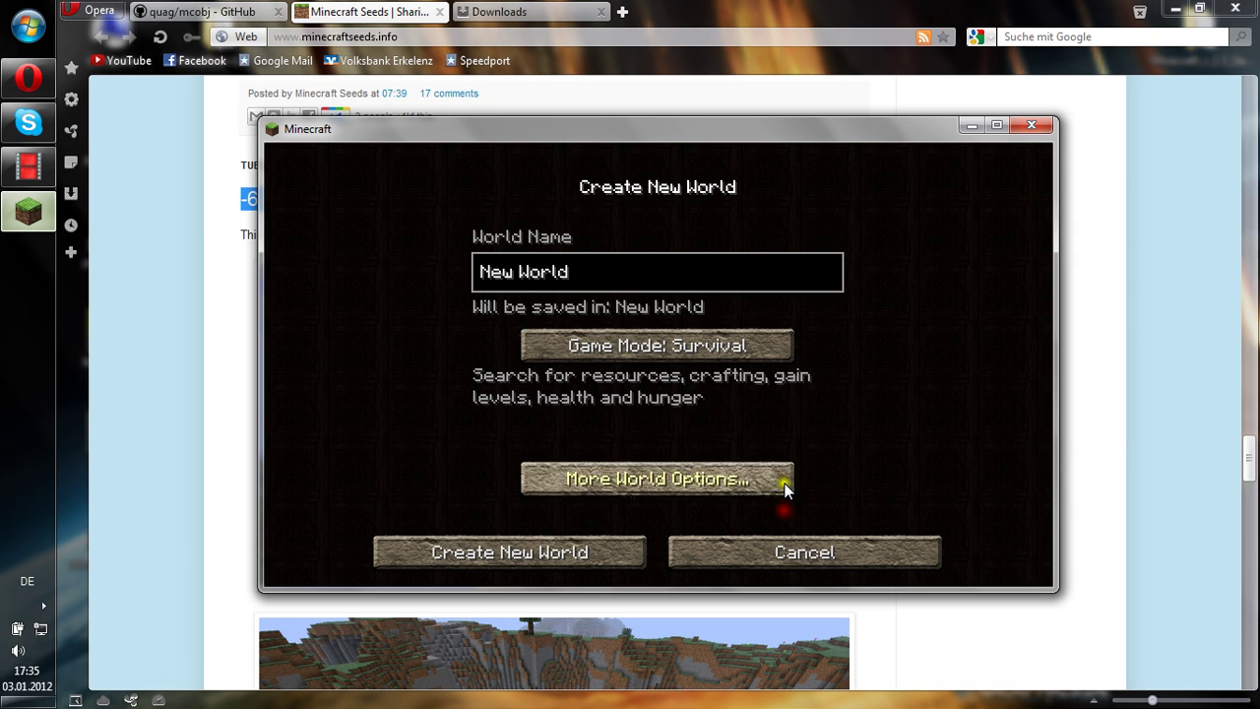
pyautogui.press('BackSpace')
pyautogui.press('BackSpace')
pyautogui.press('BackSpace')
pyautogui.press('BackSpace')
pyautogui.press('BackSpace')
pyautogui.press('BackSpace')
pyautogui.press('BackSpace')
pyautogui.press('BackSpace')
pyautogui.press('BackSpace')
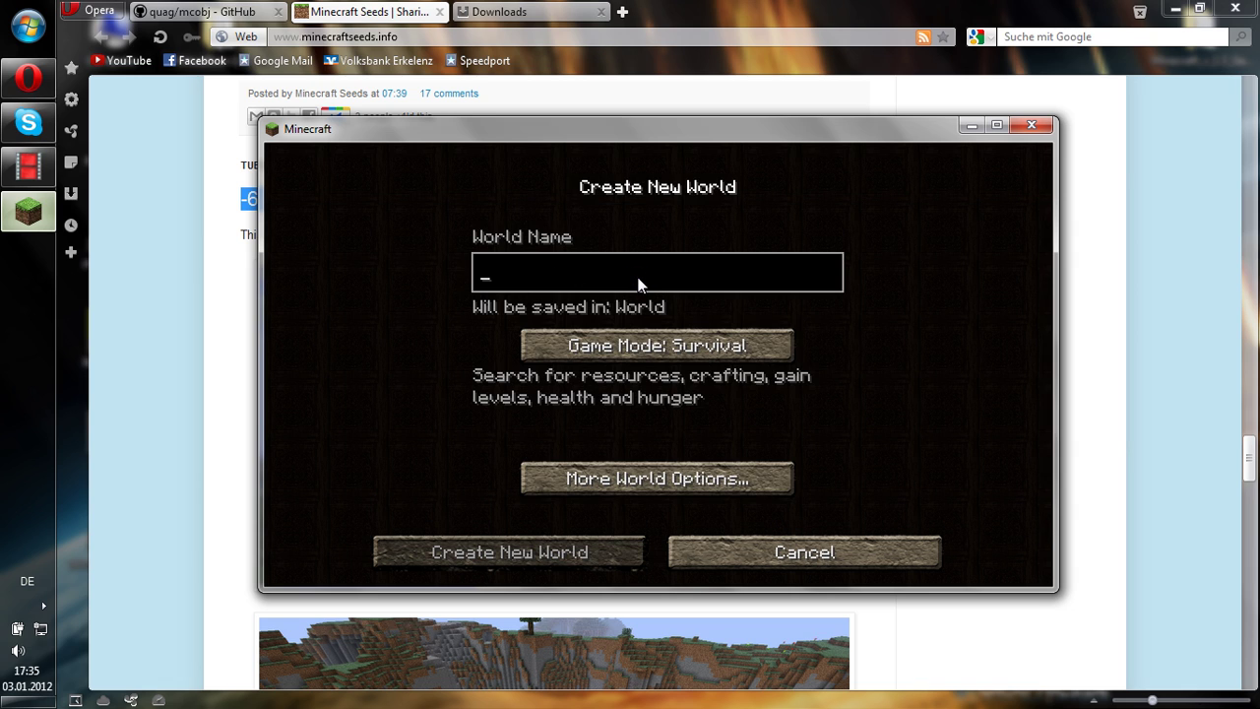
pyautogui.write('Tut')
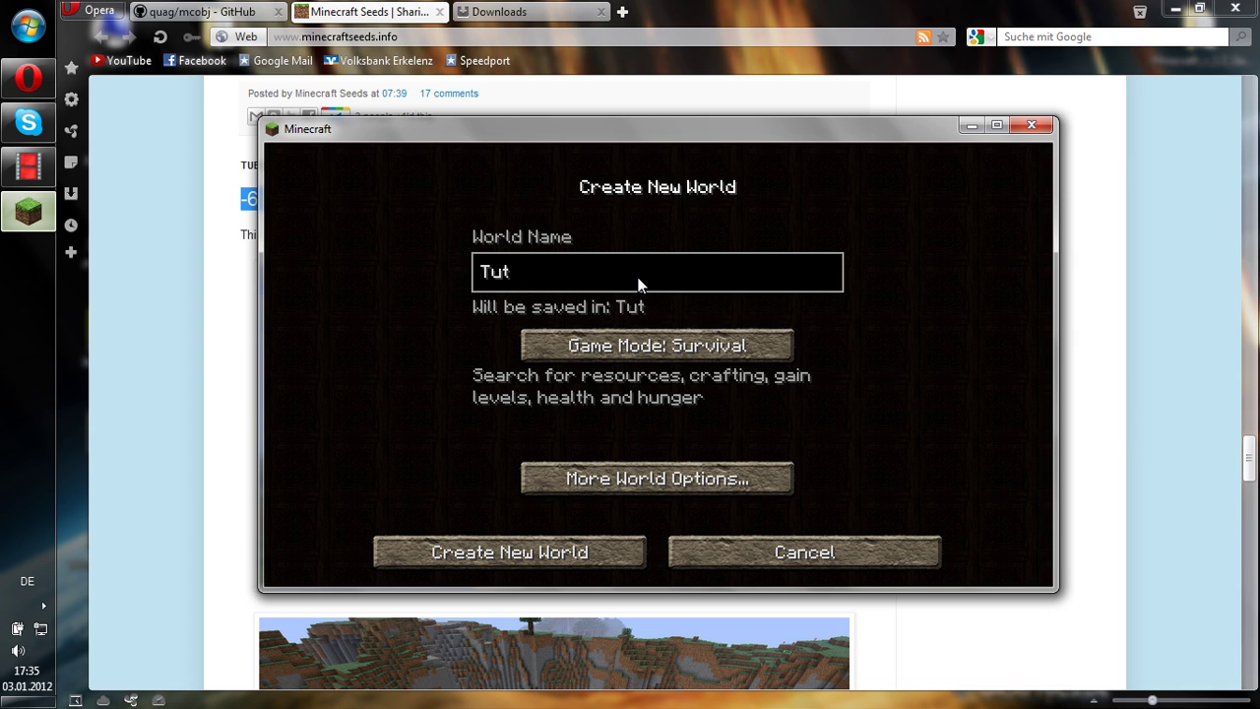
pyautogui.write('oril')
pyautogui.click(651, 464)
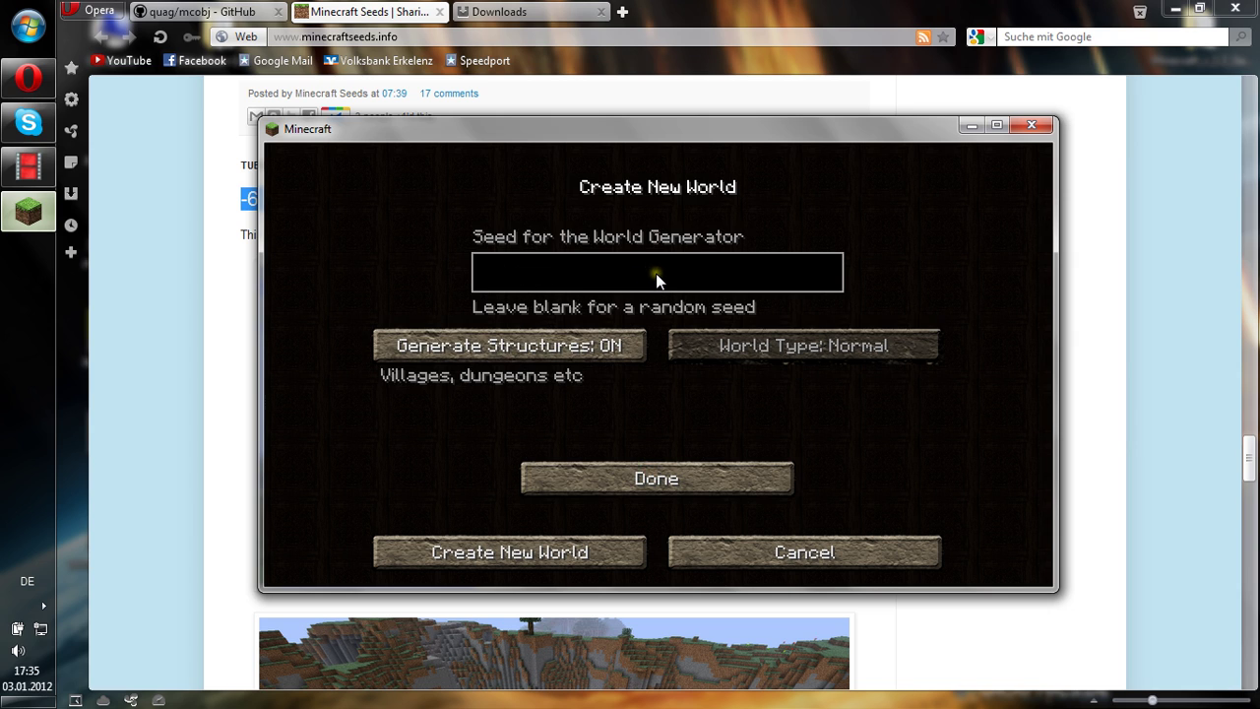
pyautogui.doubleClick(702, 136)
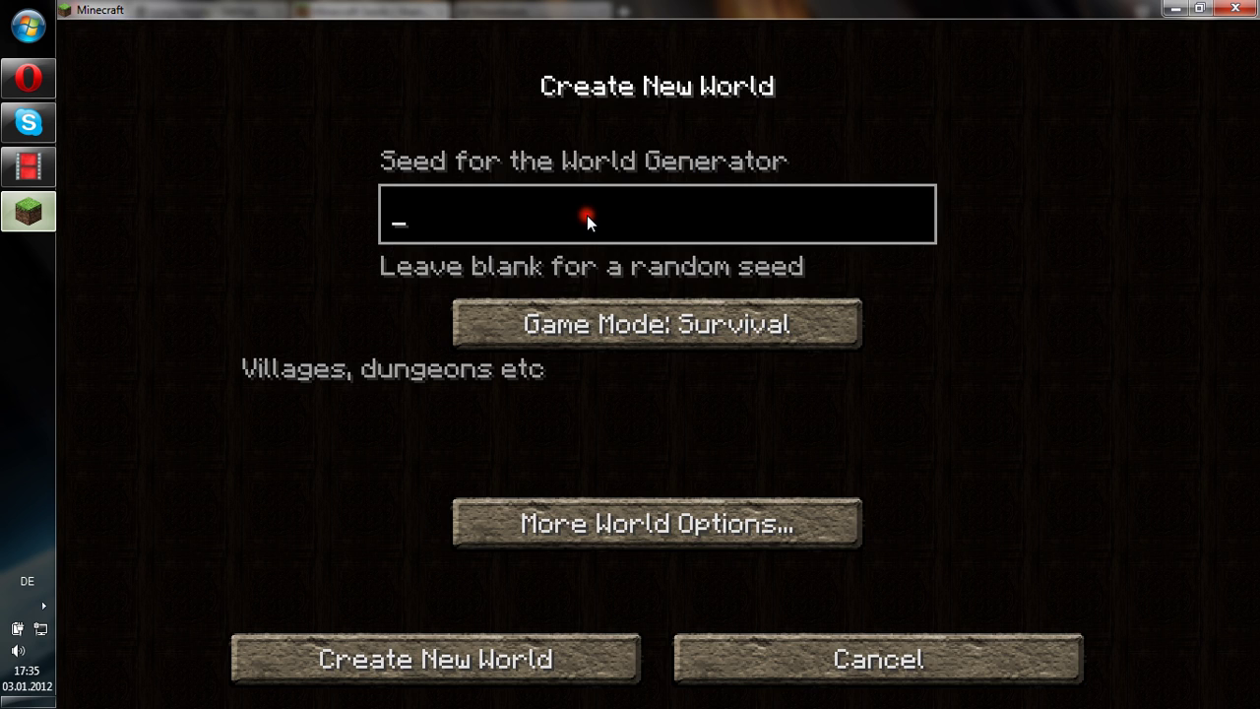
pyautogui.hotkey('ctrl', 'v')
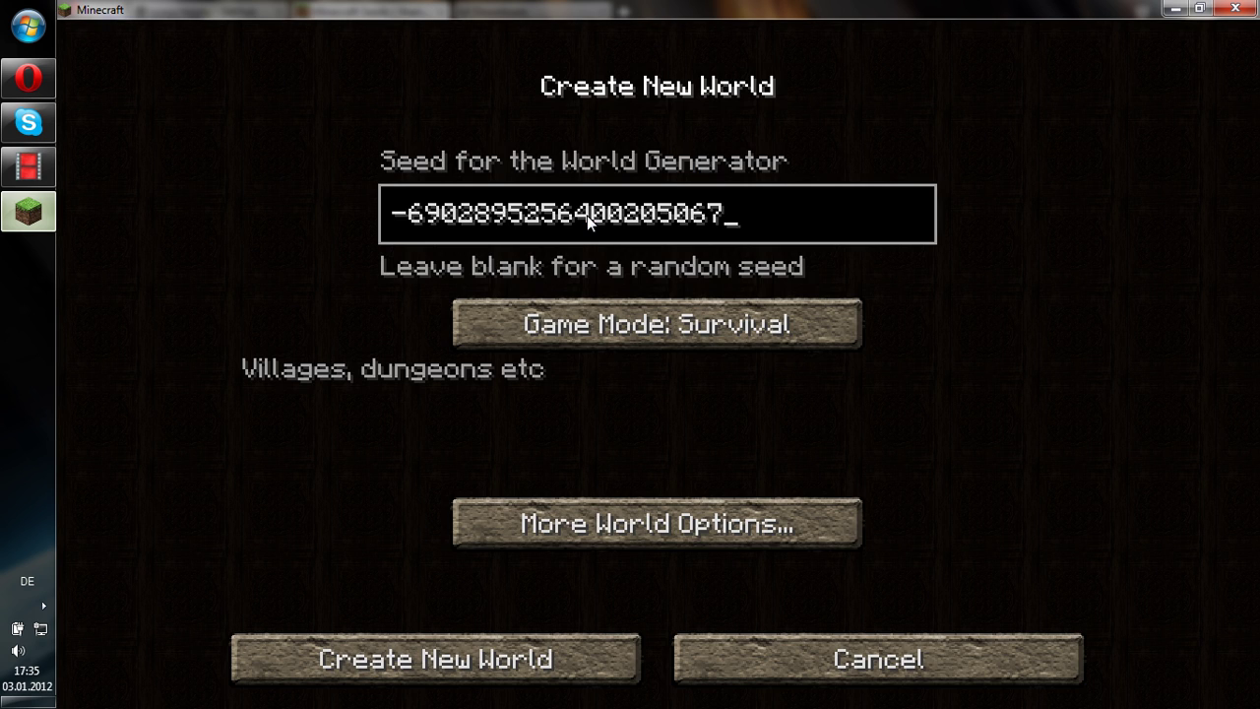
pyautogui.click(599, 323)
pyautogui.click(598, 332)
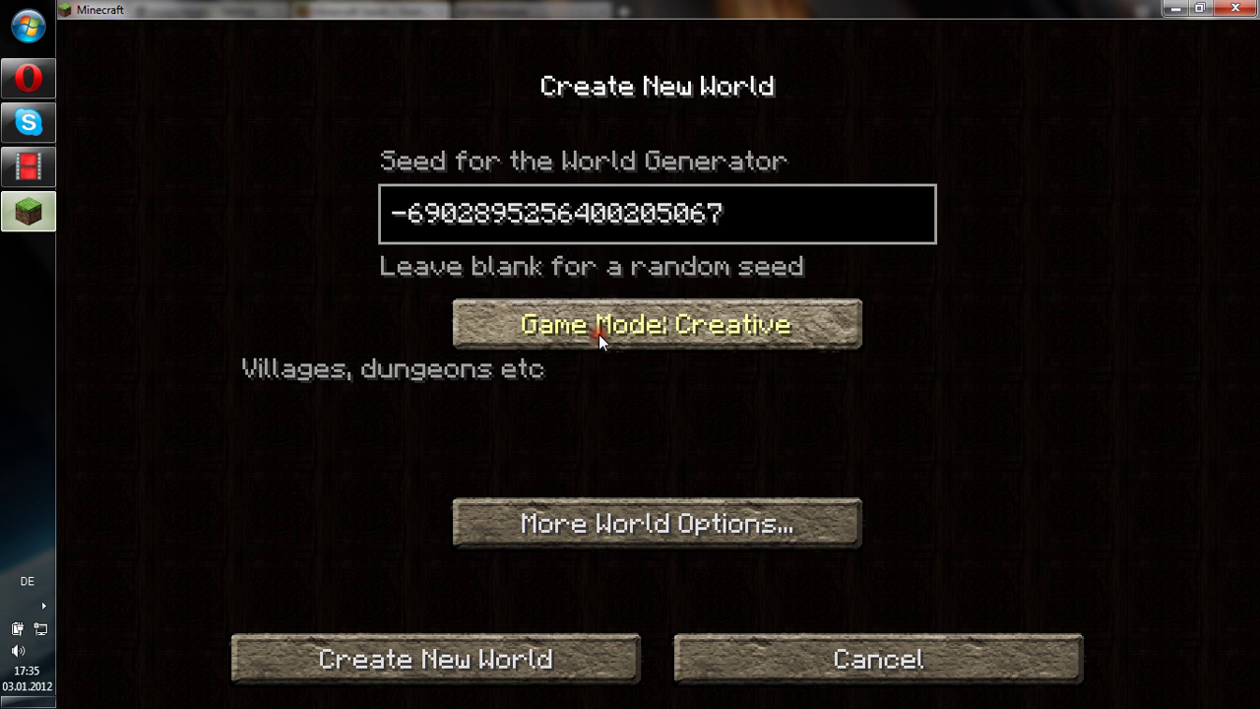
pyautogui.click(598, 334)
pyautogui.click(597, 334)
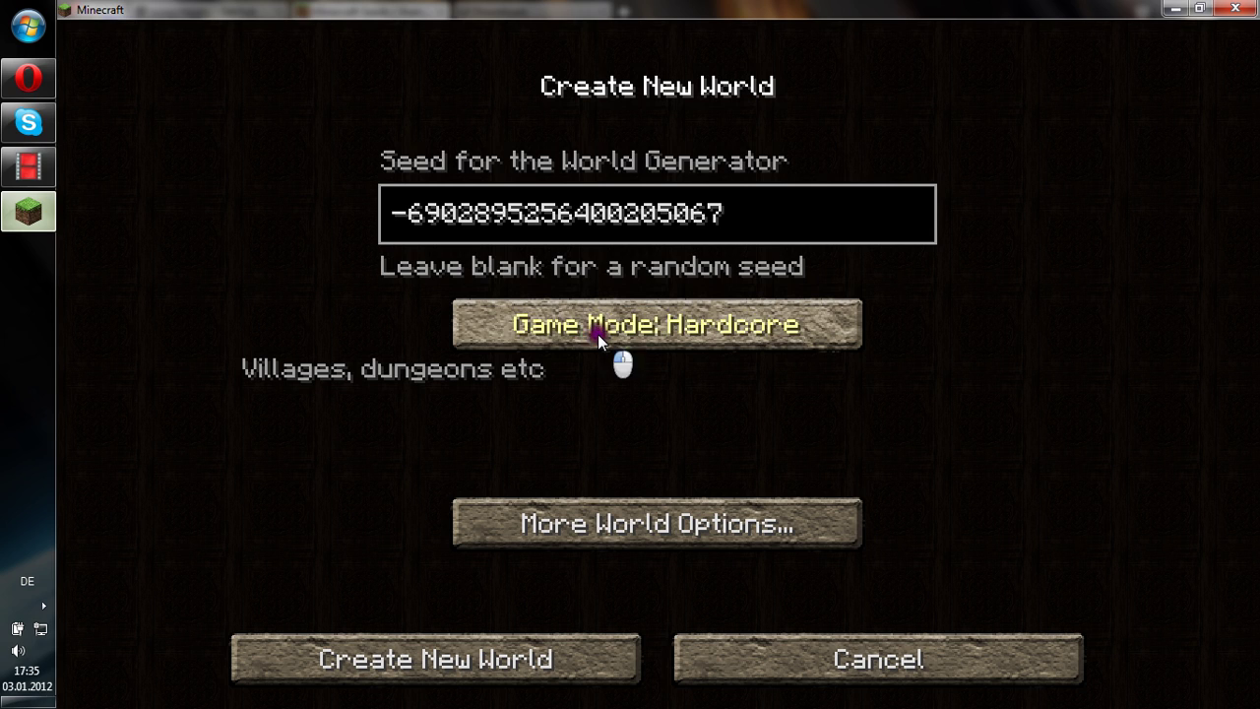
pyautogui.click(598, 334)
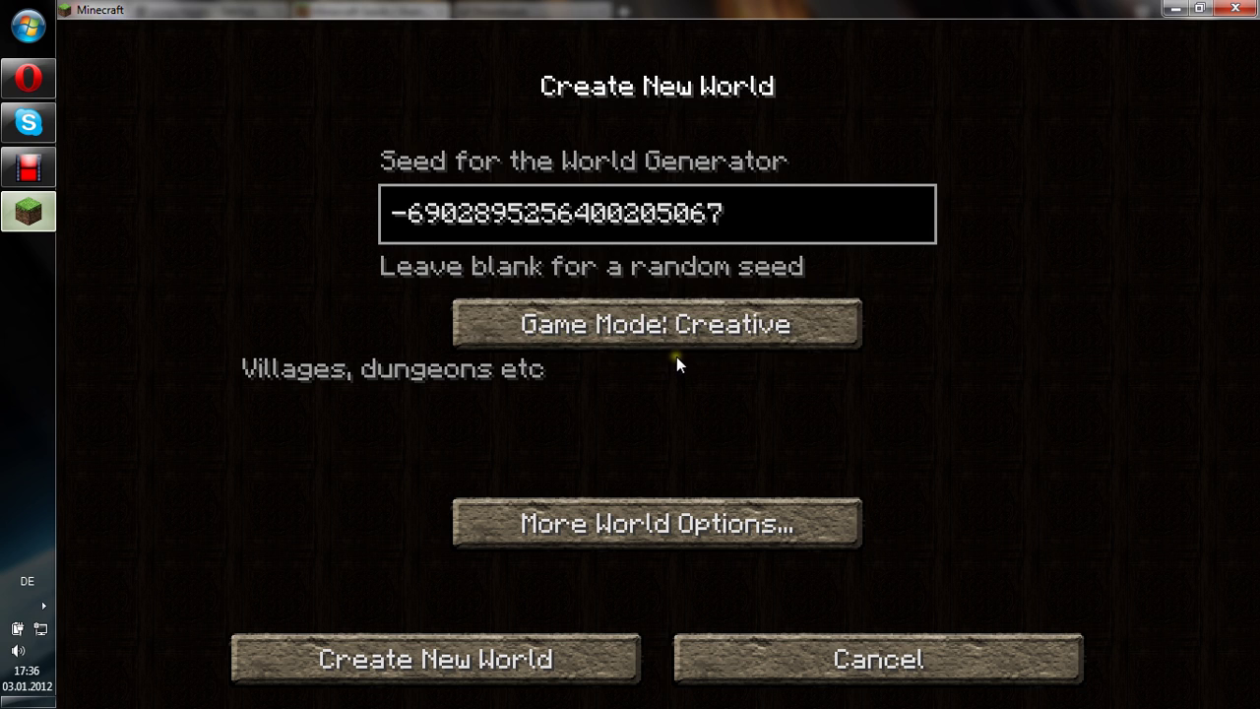
# - Recheck the seed in More World Options, then generate the world
pyautogui.click(700, 521)
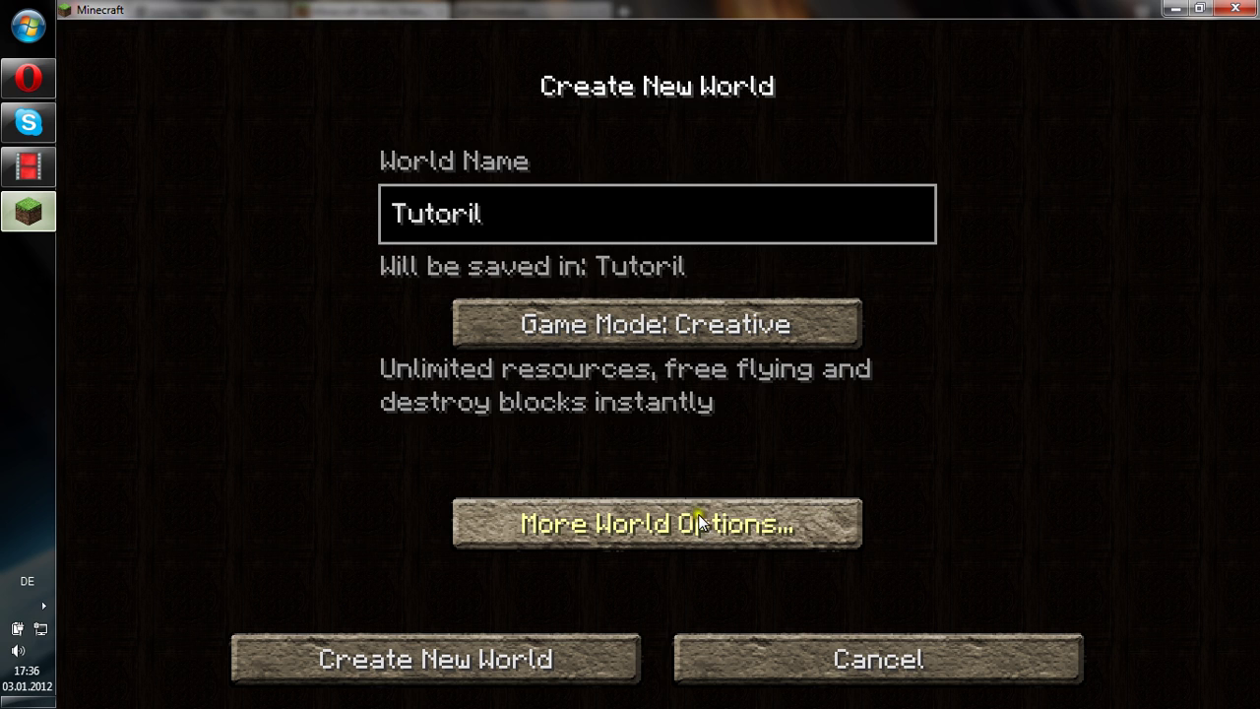
pyautogui.click(685, 528)
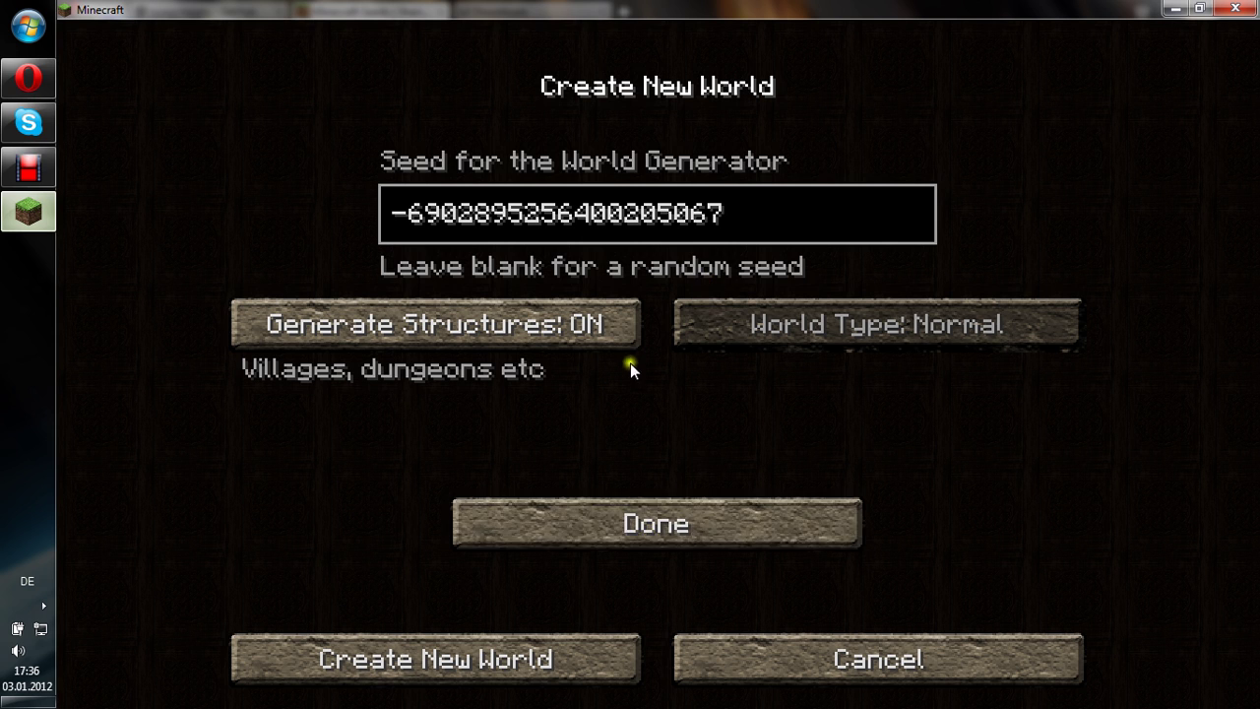
pyautogui.click(682, 515)
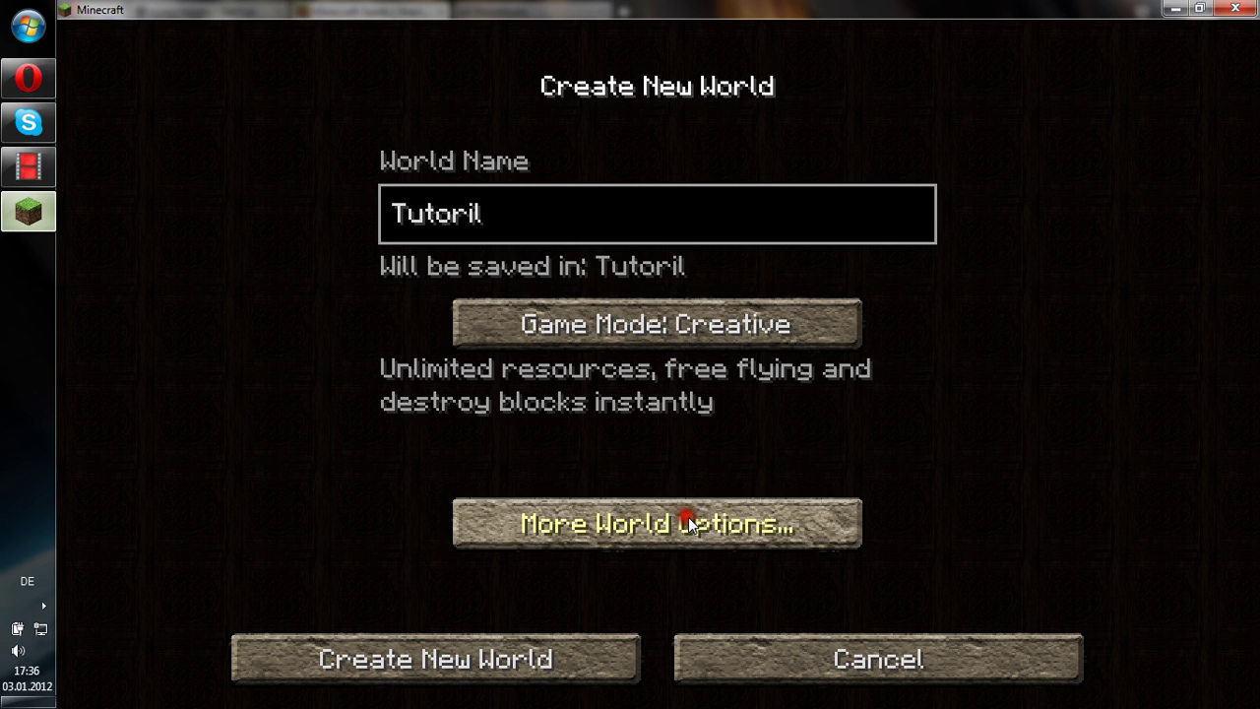
pyautogui.click(548, 657)
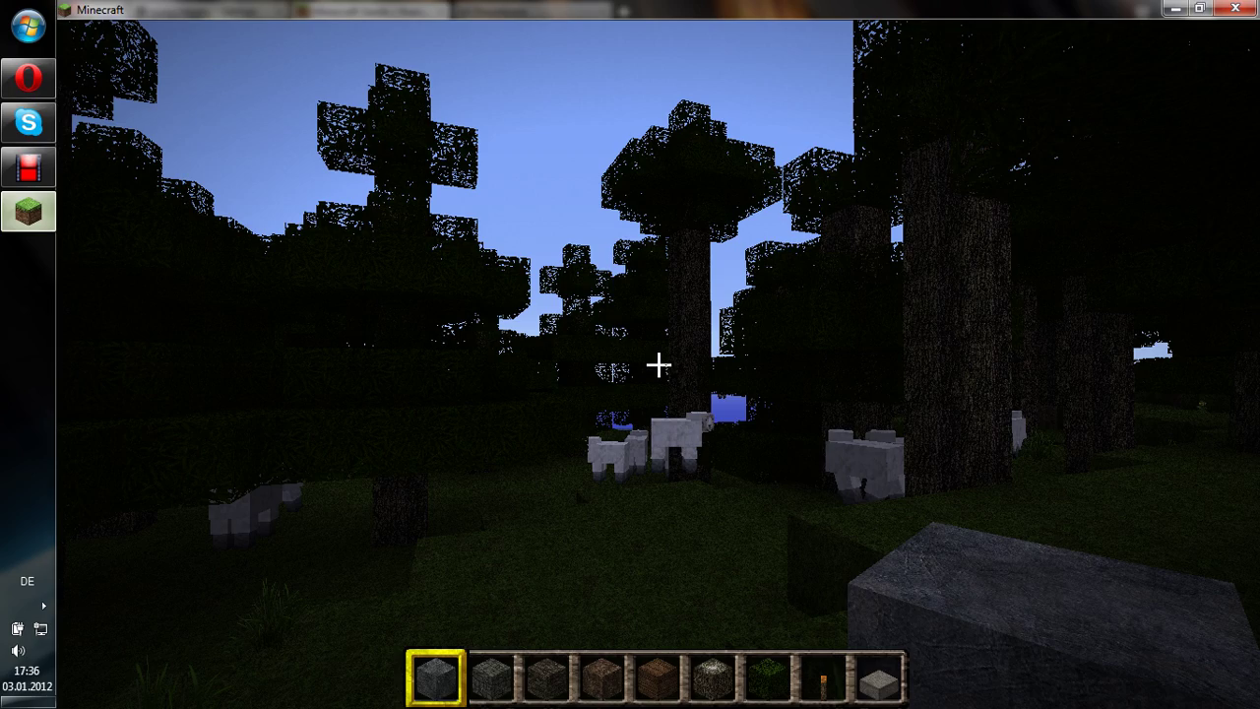
# - Fly forward past the trees and sheep, and bring up the creative item selection
pyautogui.press('w')
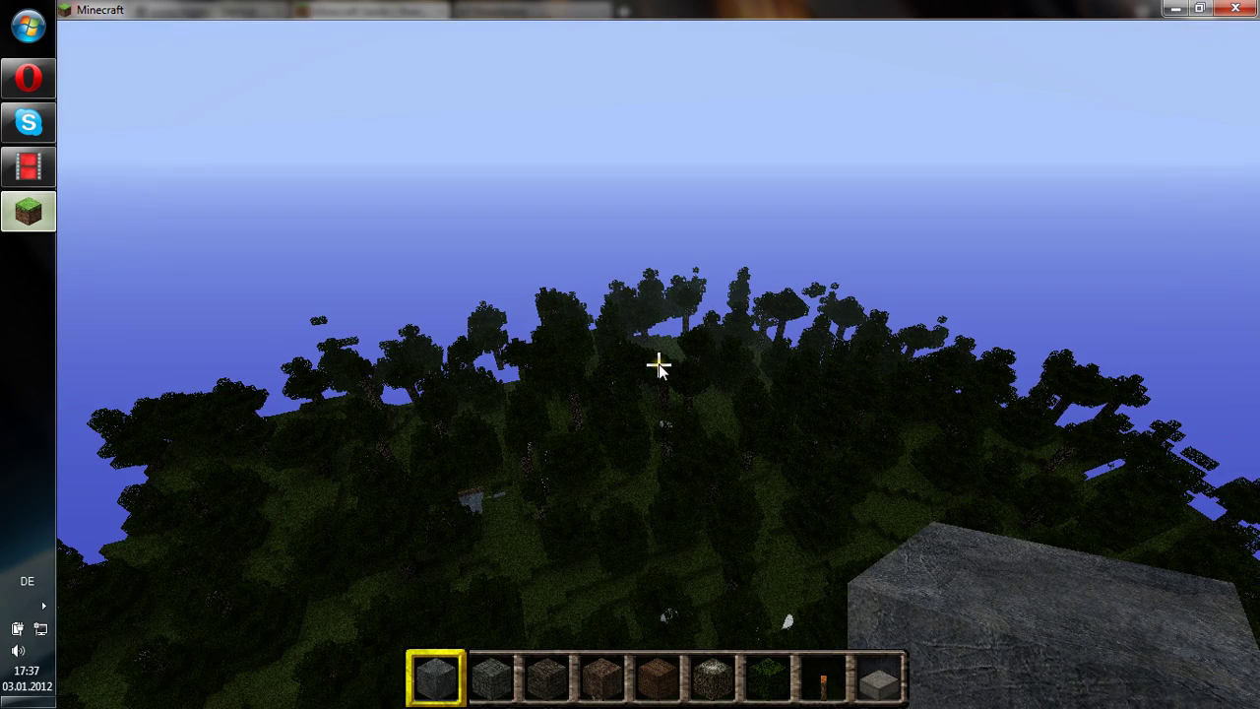
pyautogui.press('e')
pyautogui.press('e')
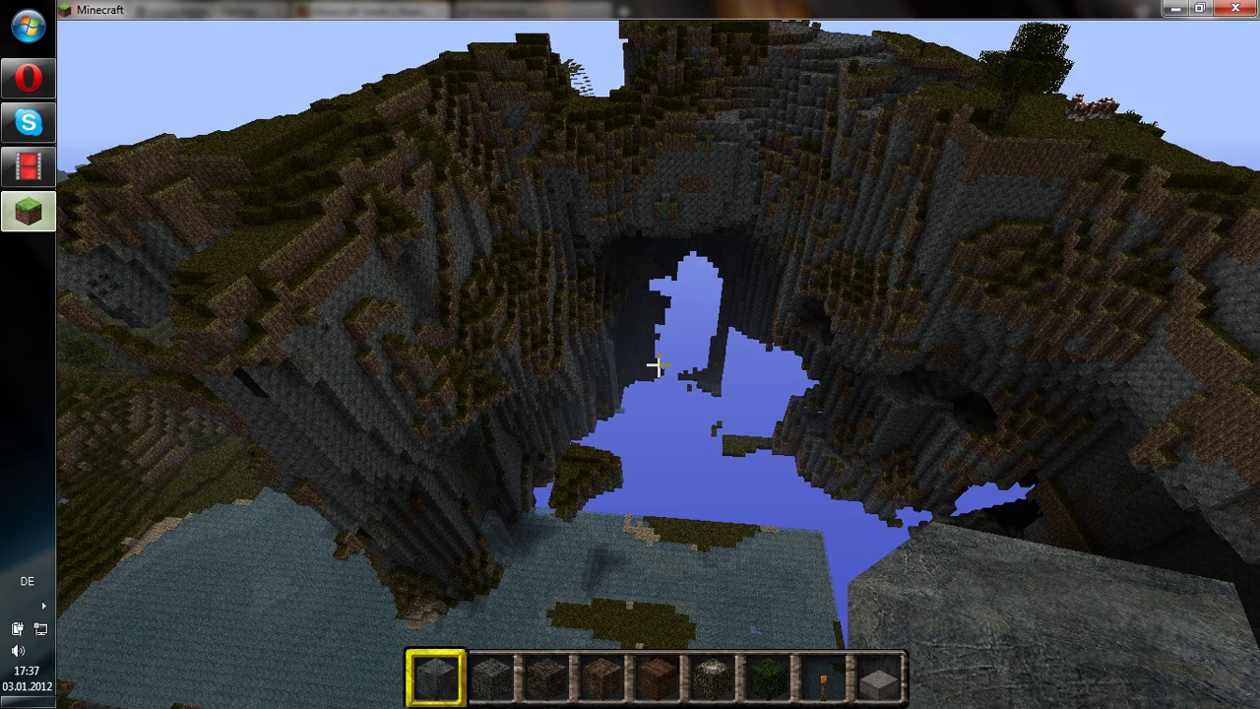
# - Show the F3 debug screen to read the coordinates and seed, then hide it
pyautogui.press('F3')
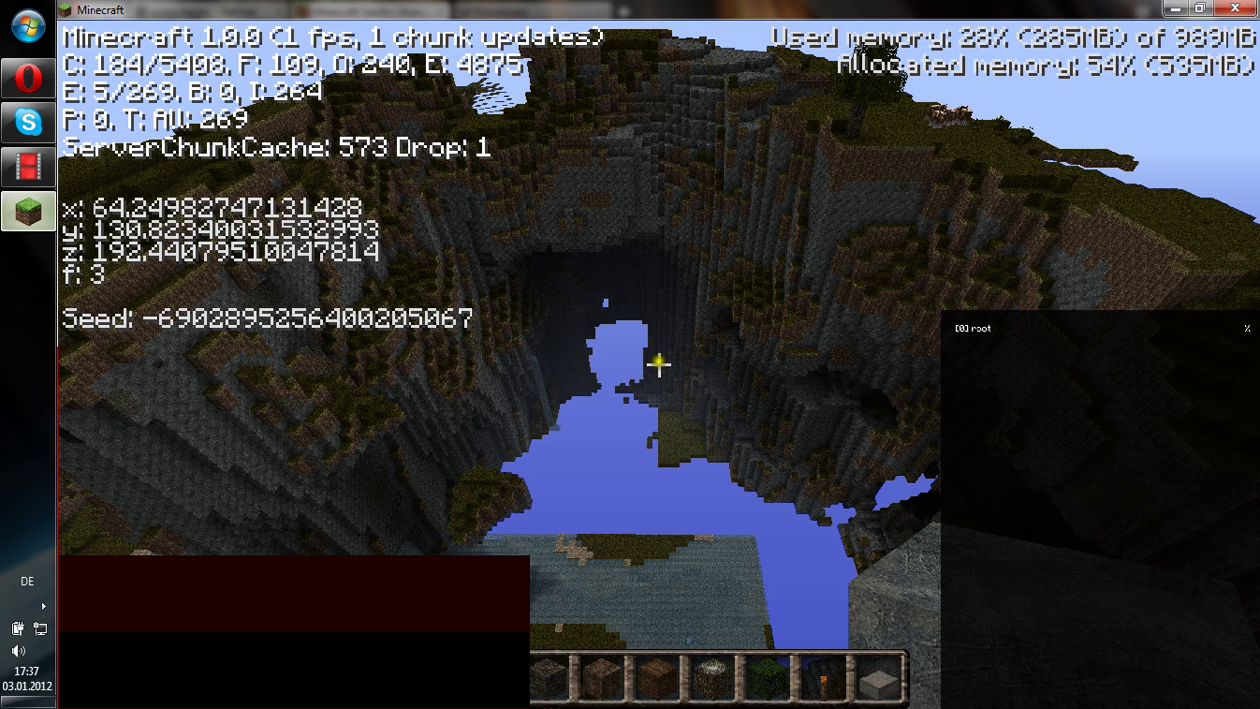
pyautogui.press('F3')
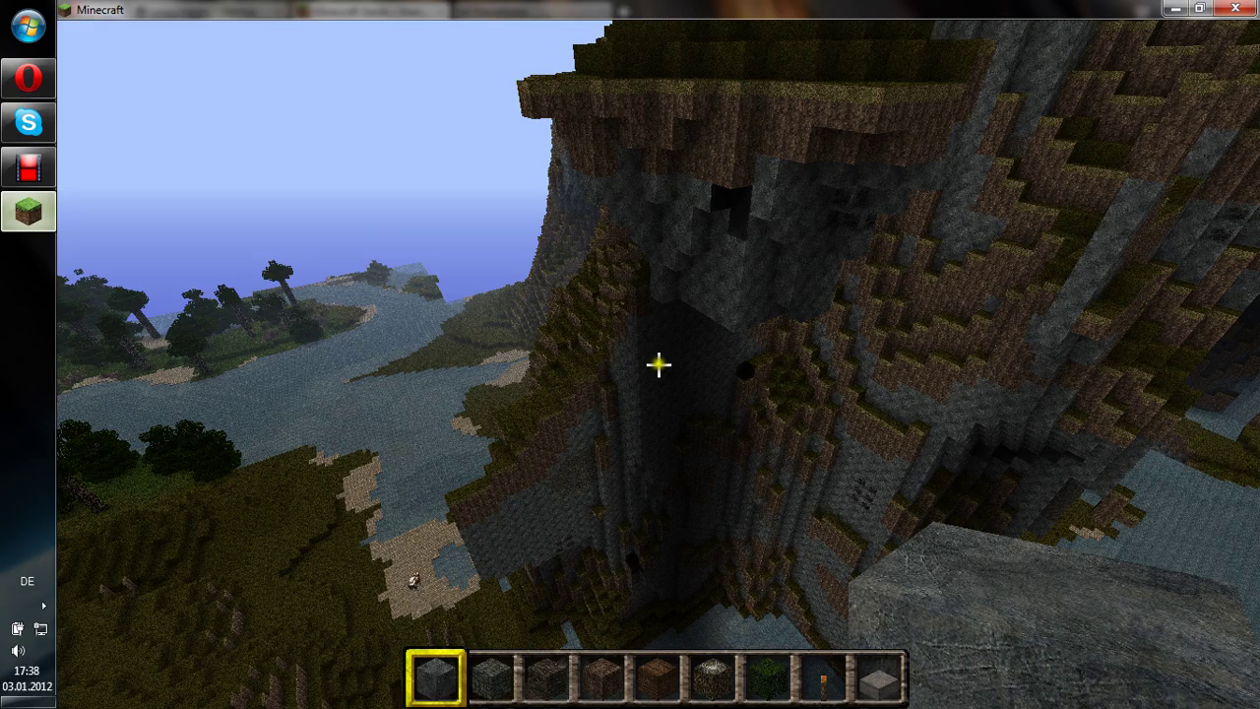
# - Circle around the cliff overhang and crater, then fly along the mountain face
pyautogui.press('a')
pyautogui.press('a')
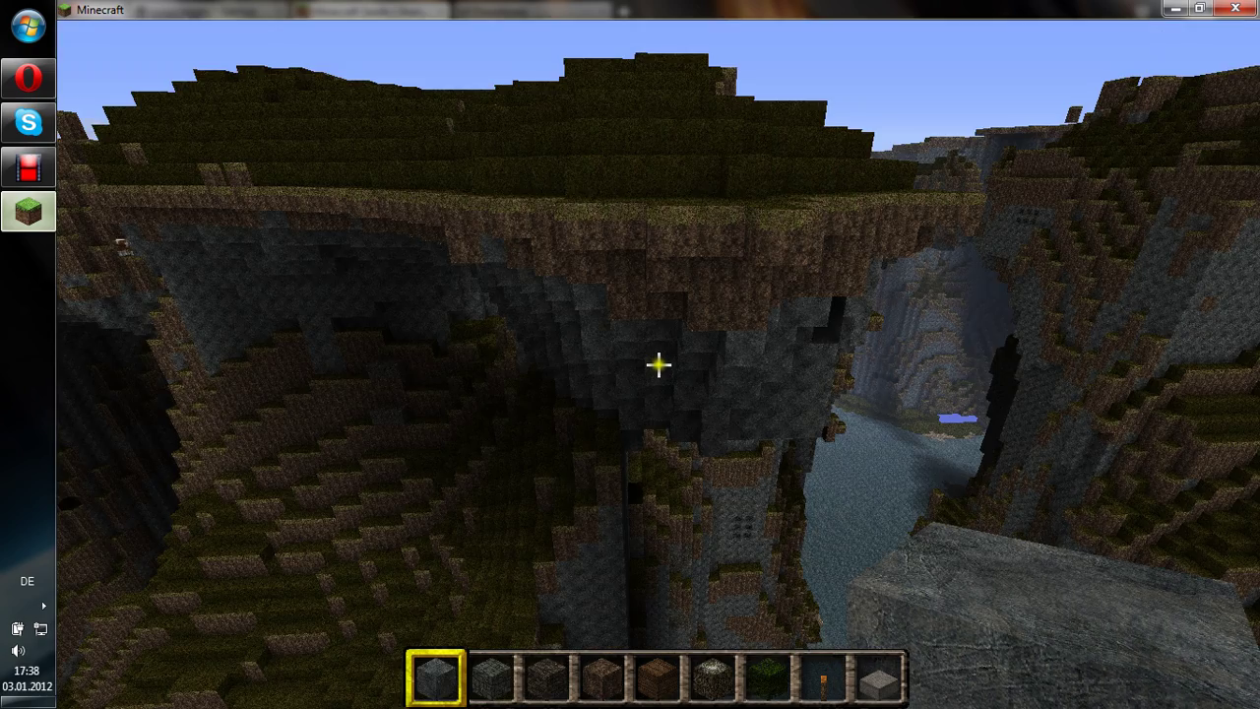
pyautogui.press('a')
pyautogui.press('s')
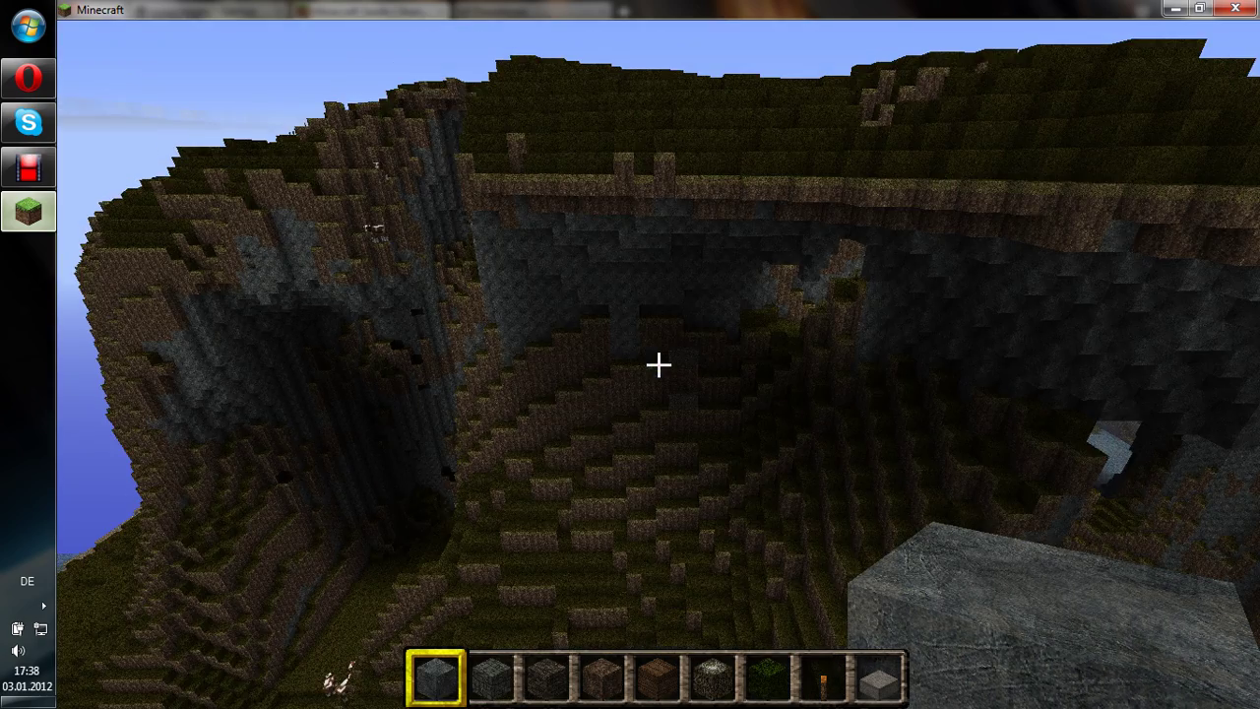
pyautogui.press('a')
pyautogui.press('a')
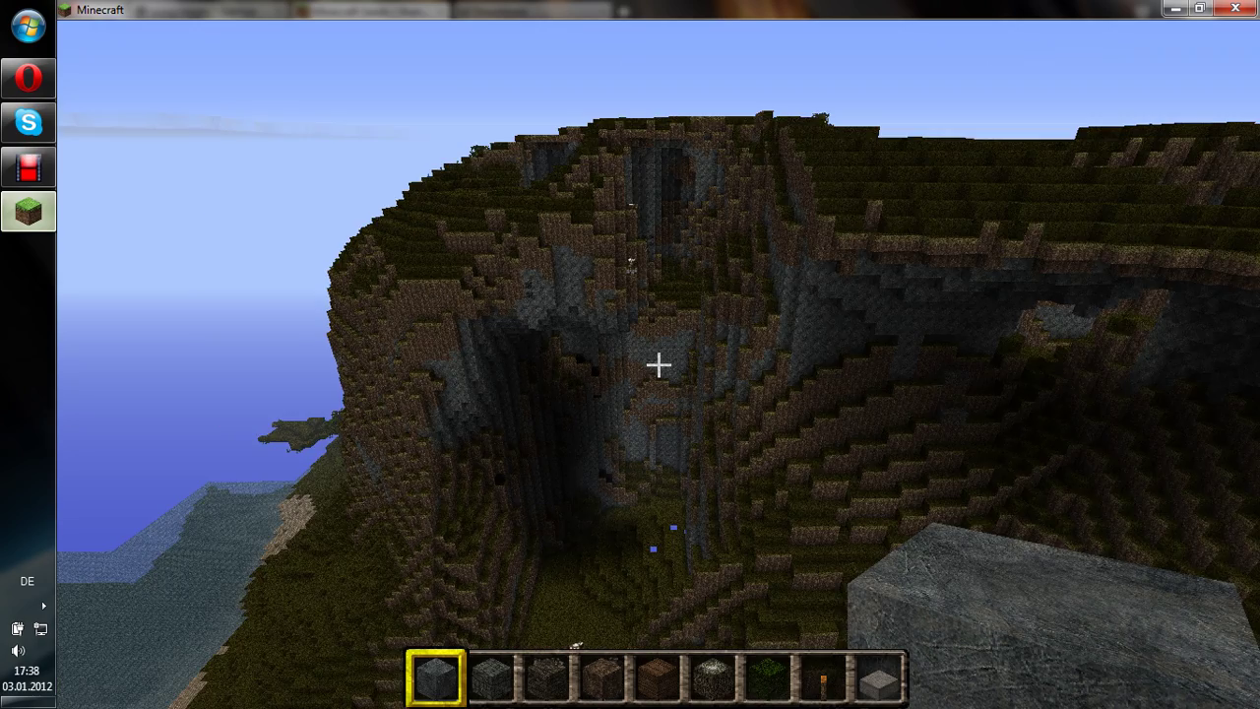
pyautogui.press('a')
pyautogui.press('a')
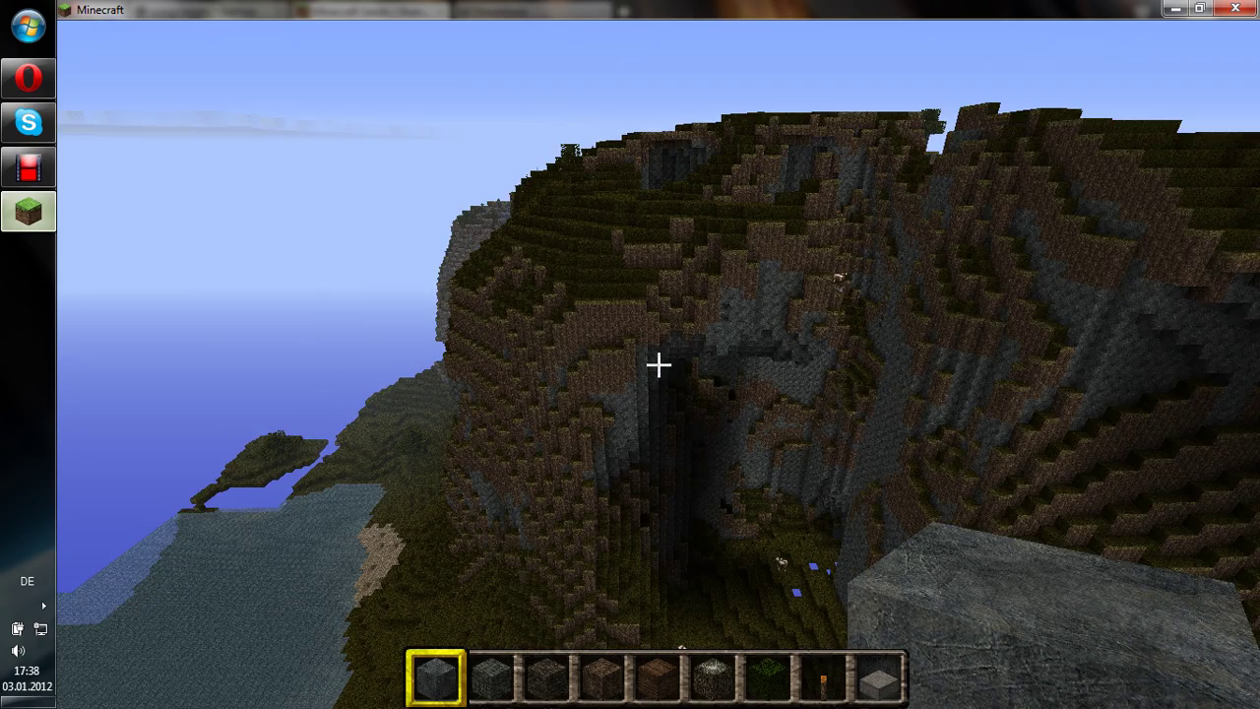
pyautogui.press('a')
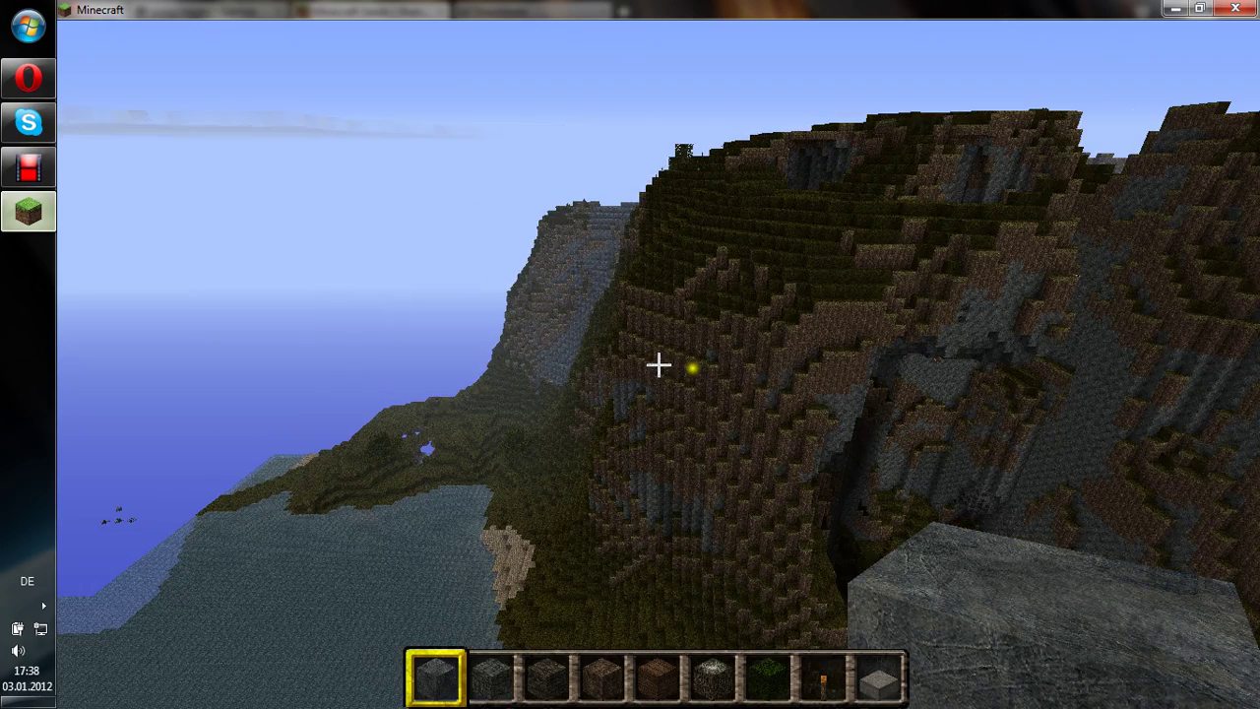
pyautogui.press('w')
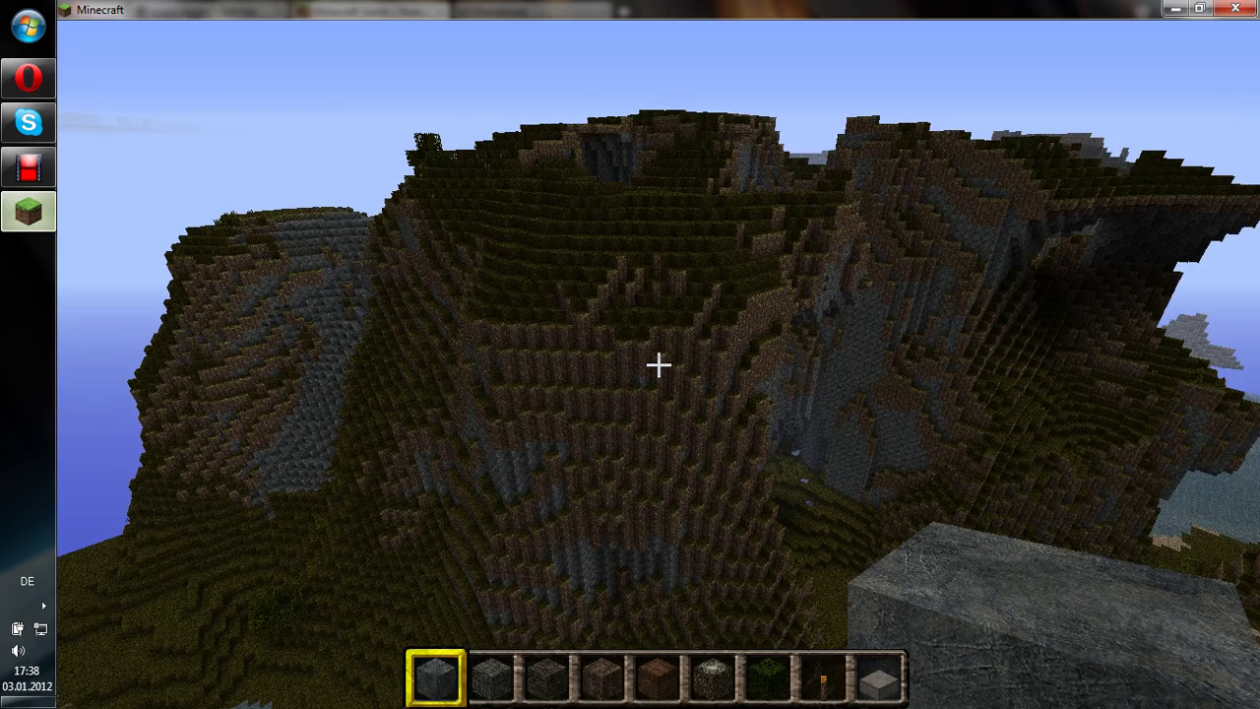
pyautogui.press('a')
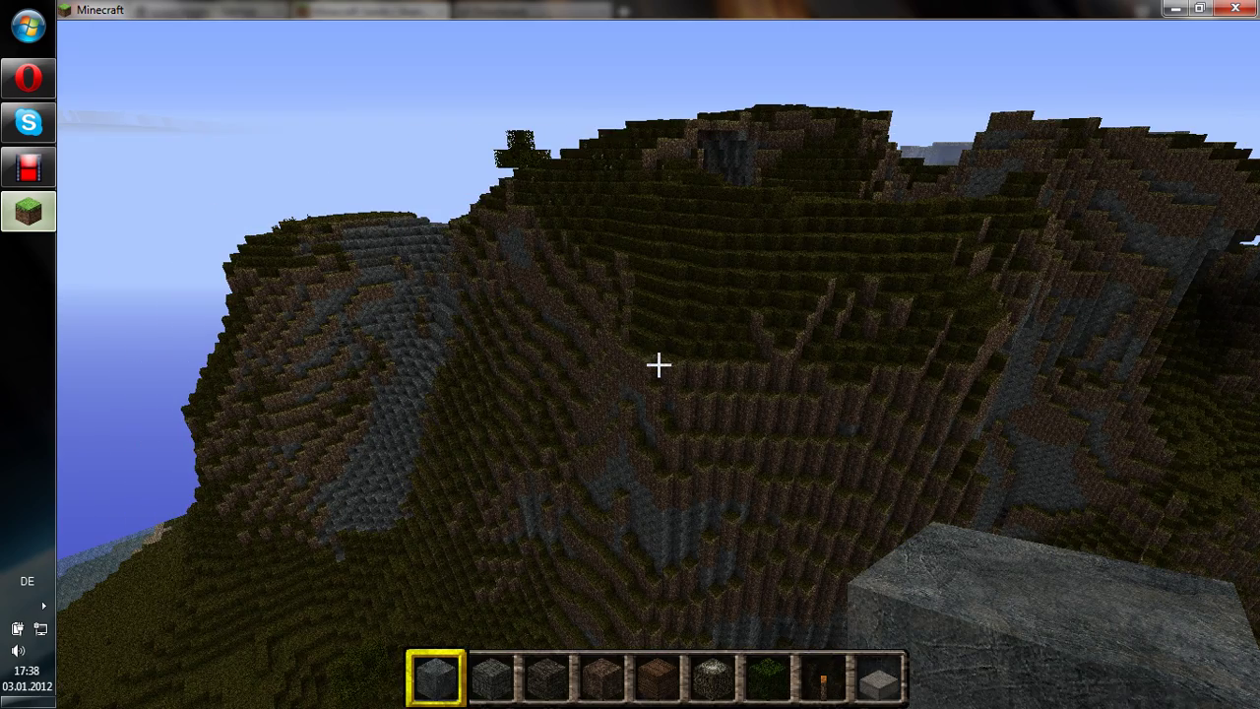
pyautogui.press('a')
pyautogui.press('a')
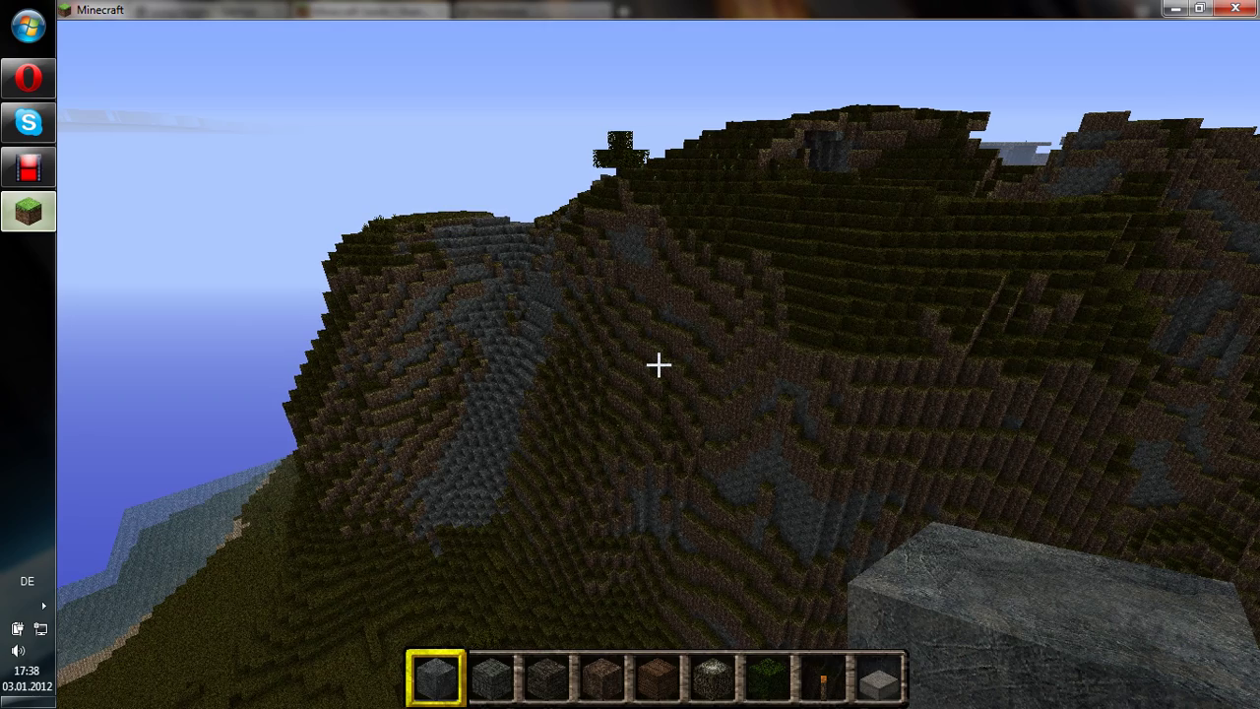
# - Rise over the mountain, fly across the canyon lake, and show the F3 debug info
pyautogui.moveTo(659, 365)
pyautogui.press('space')
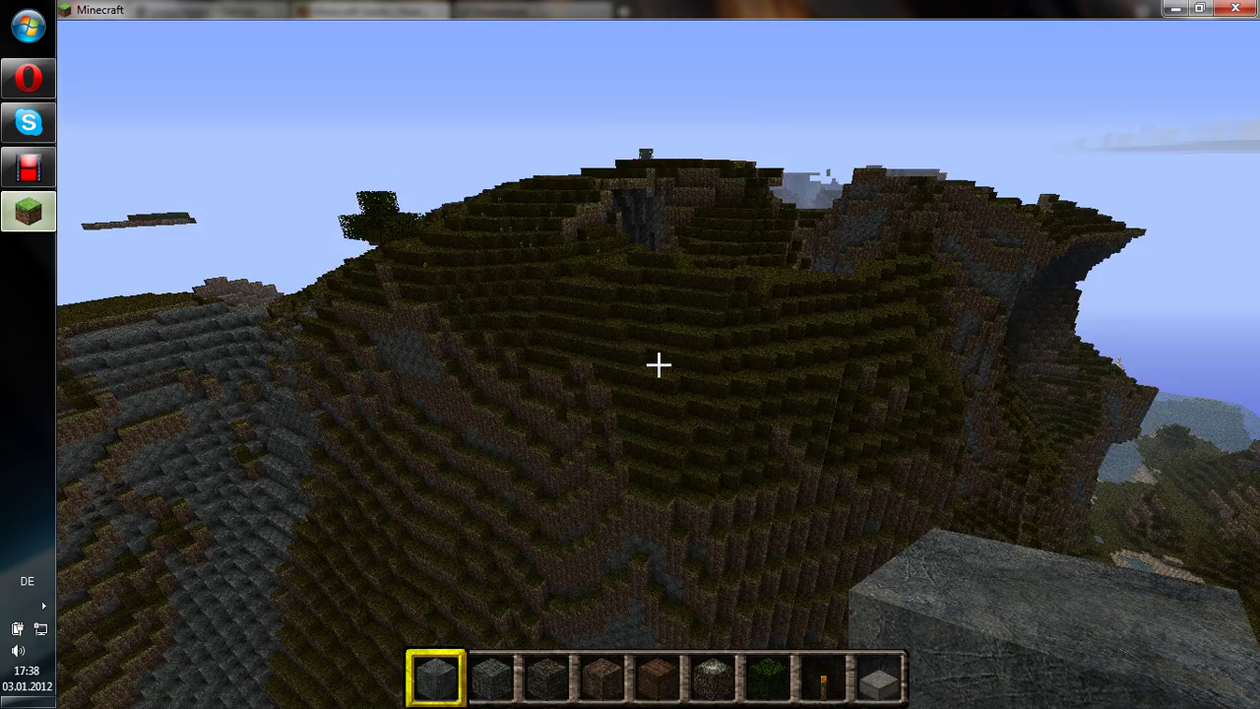
pyautogui.press('space')
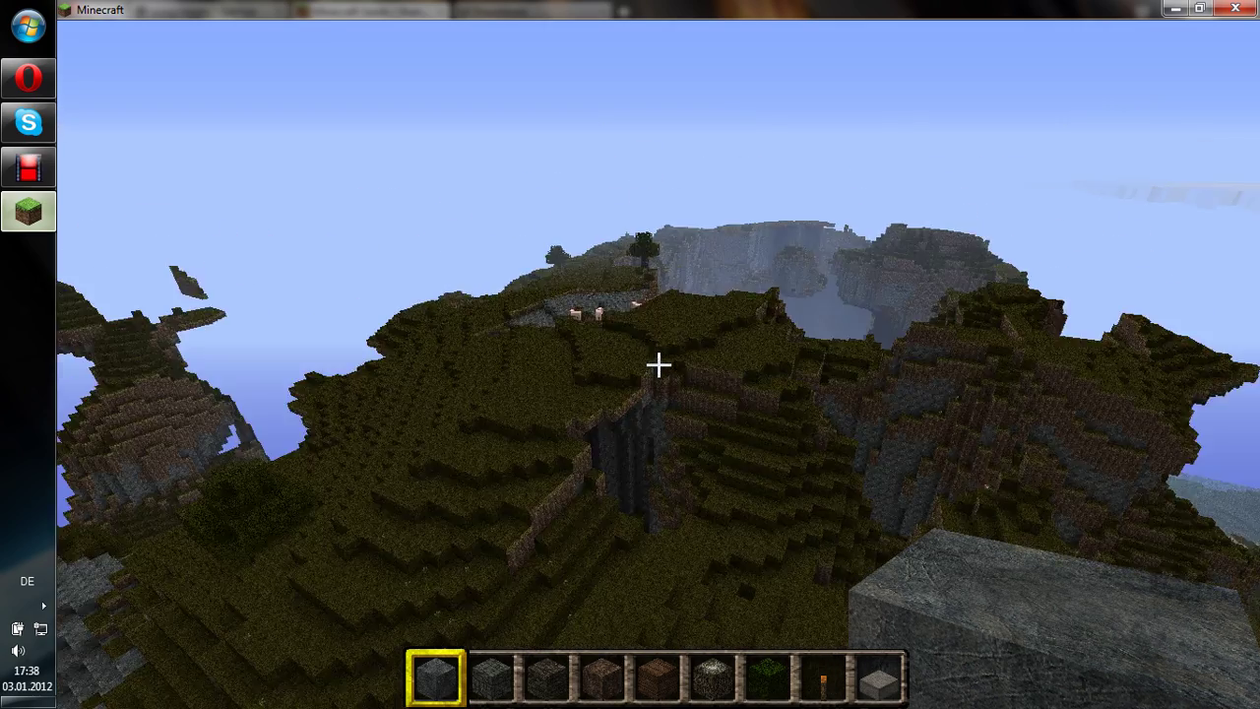
pyautogui.press('space')
pyautogui.press('w')
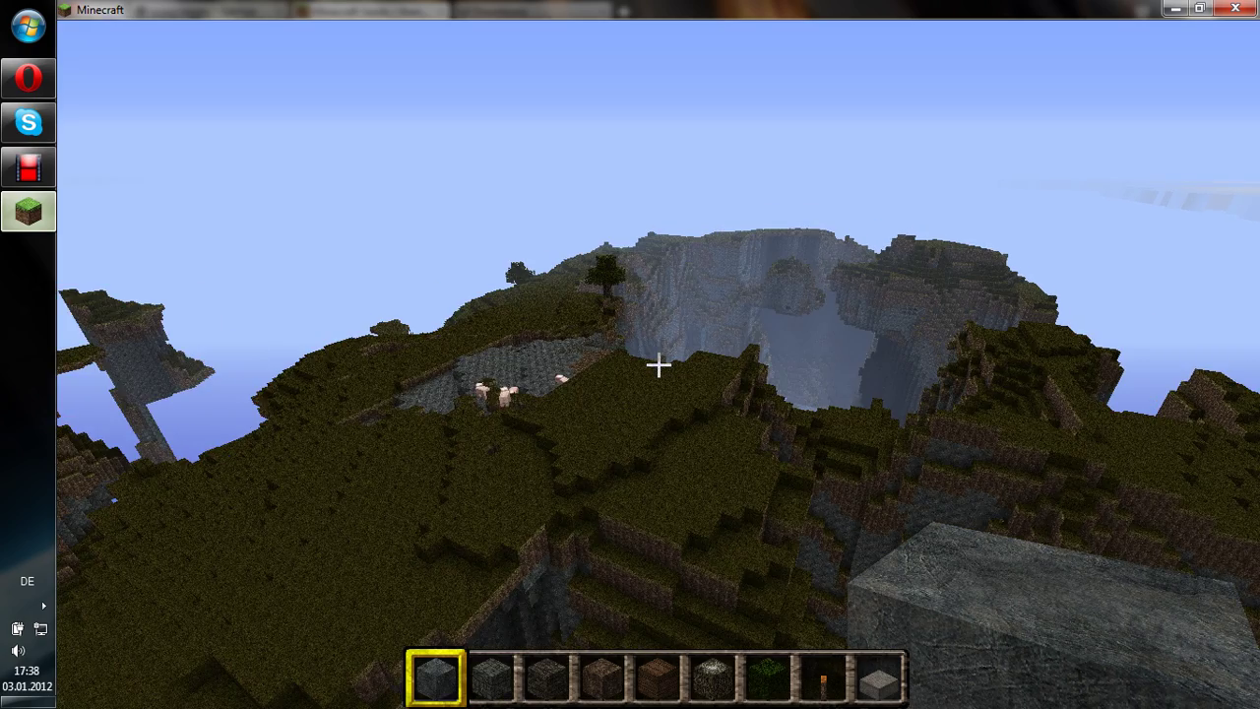
pyautogui.press('w')
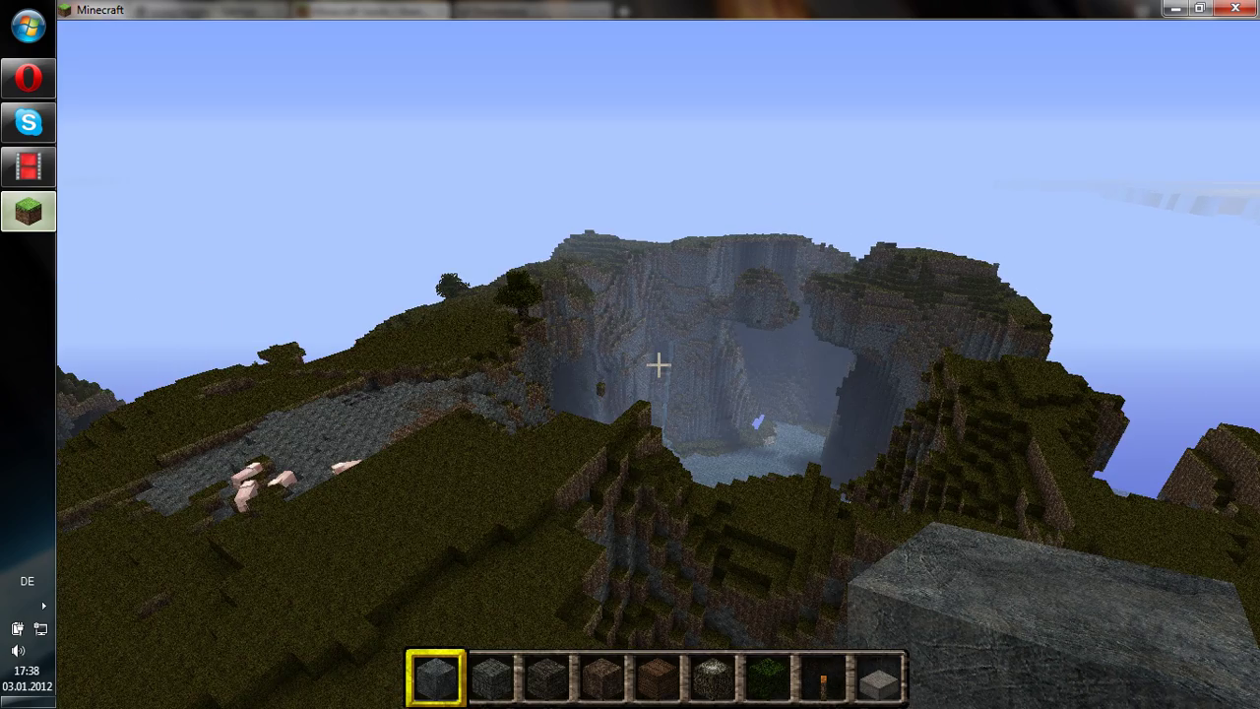
pyautogui.press('w')
pyautogui.press('w')
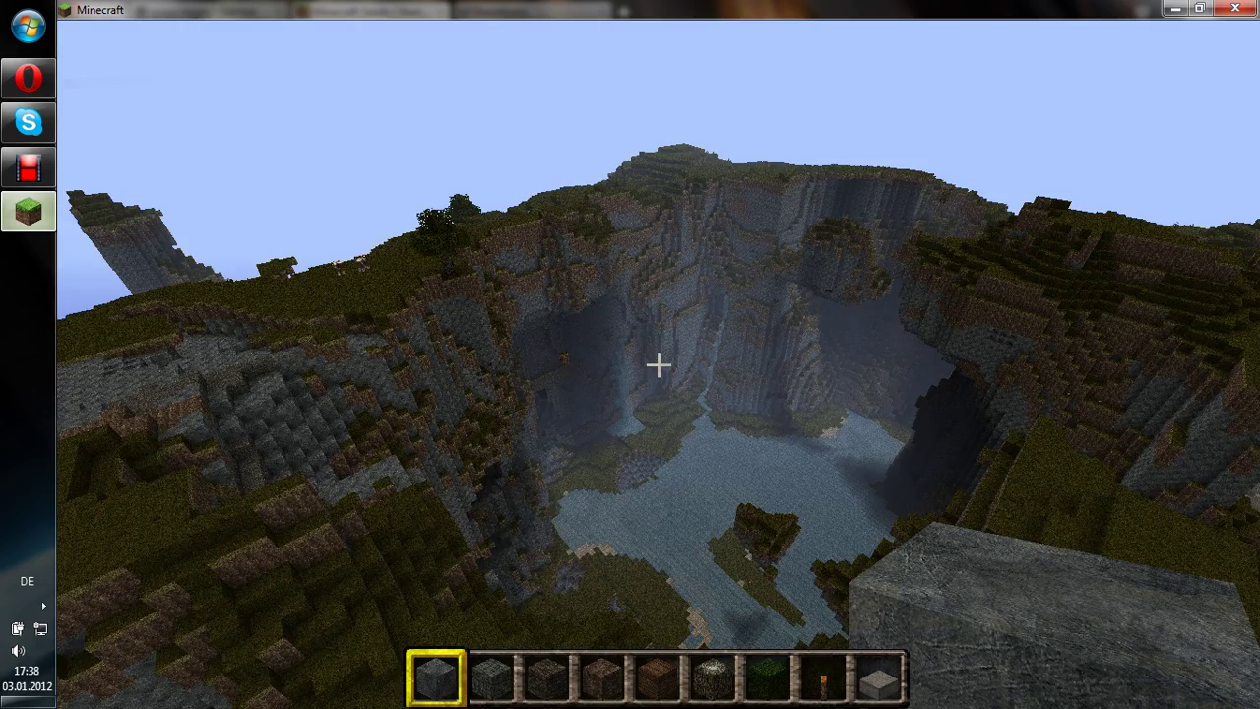
pyautogui.press('w')
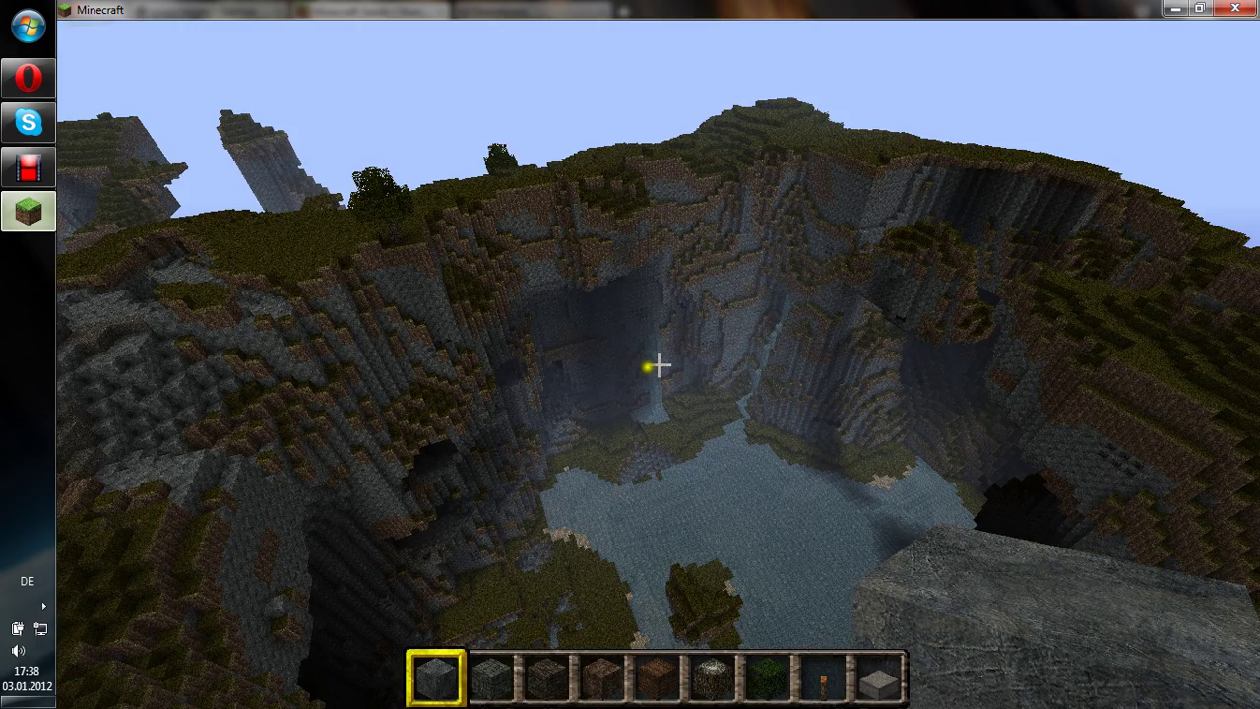
pyautogui.press('w')
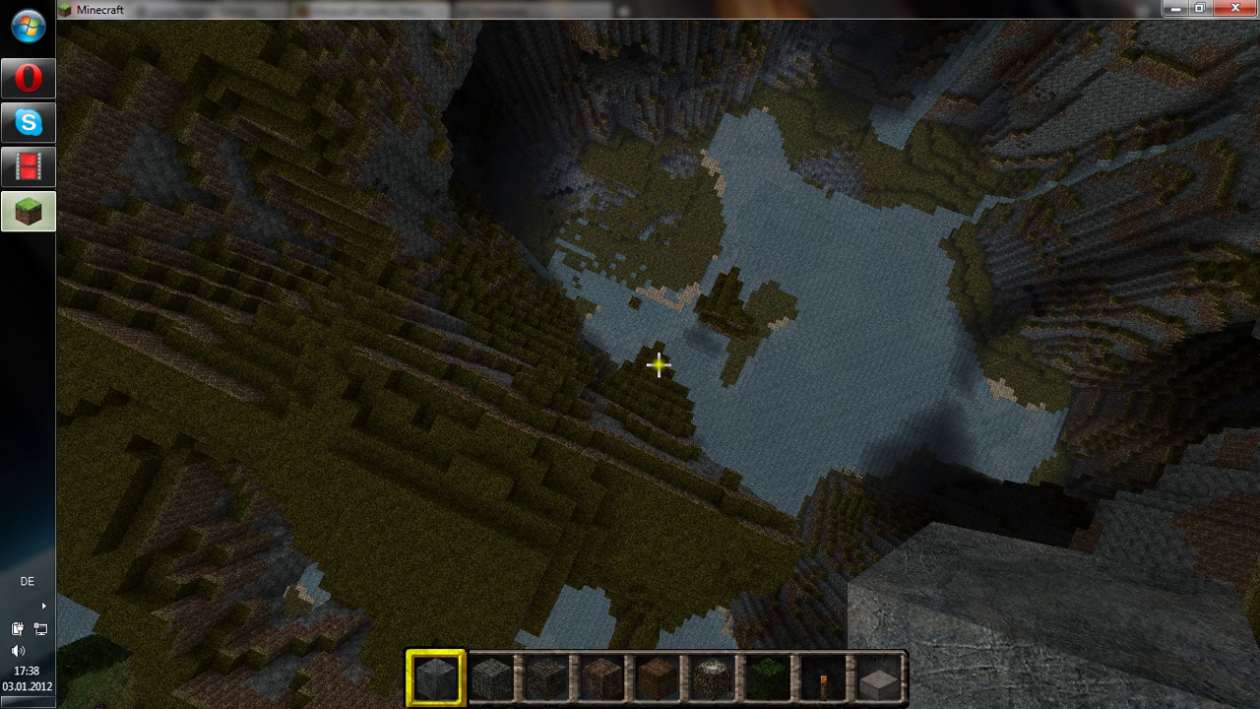
pyautogui.press('space')
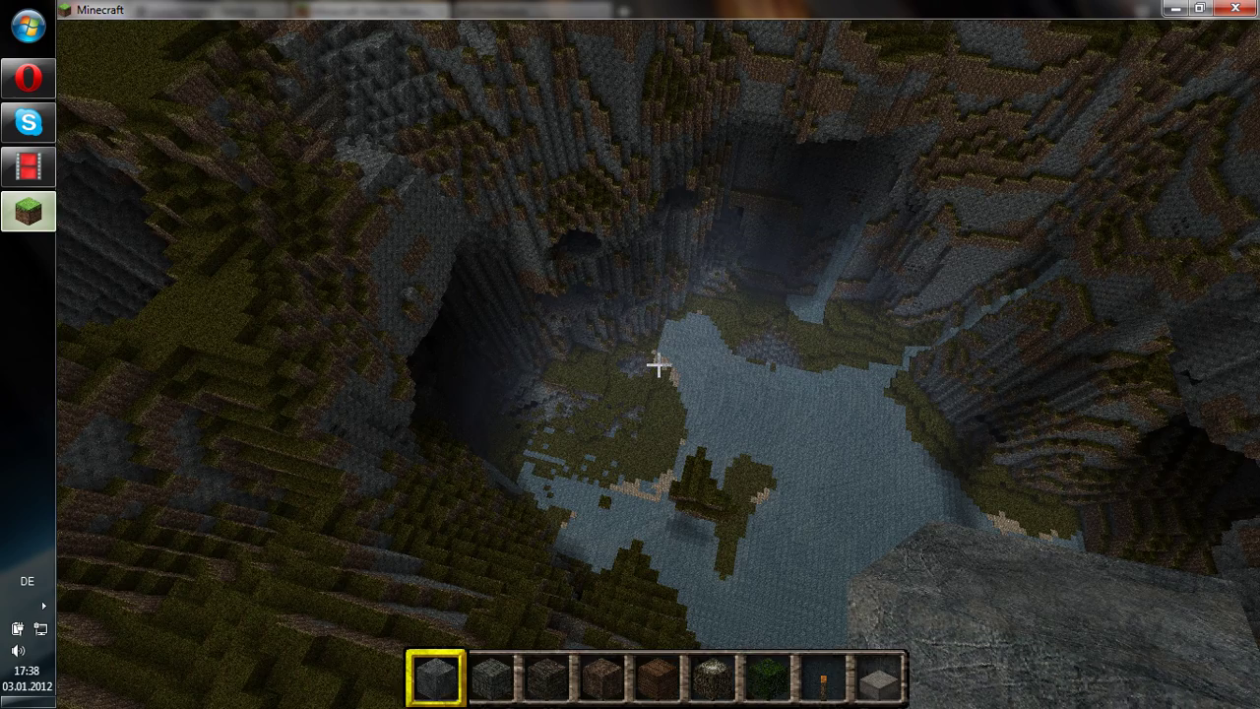
pyautogui.press('F3')
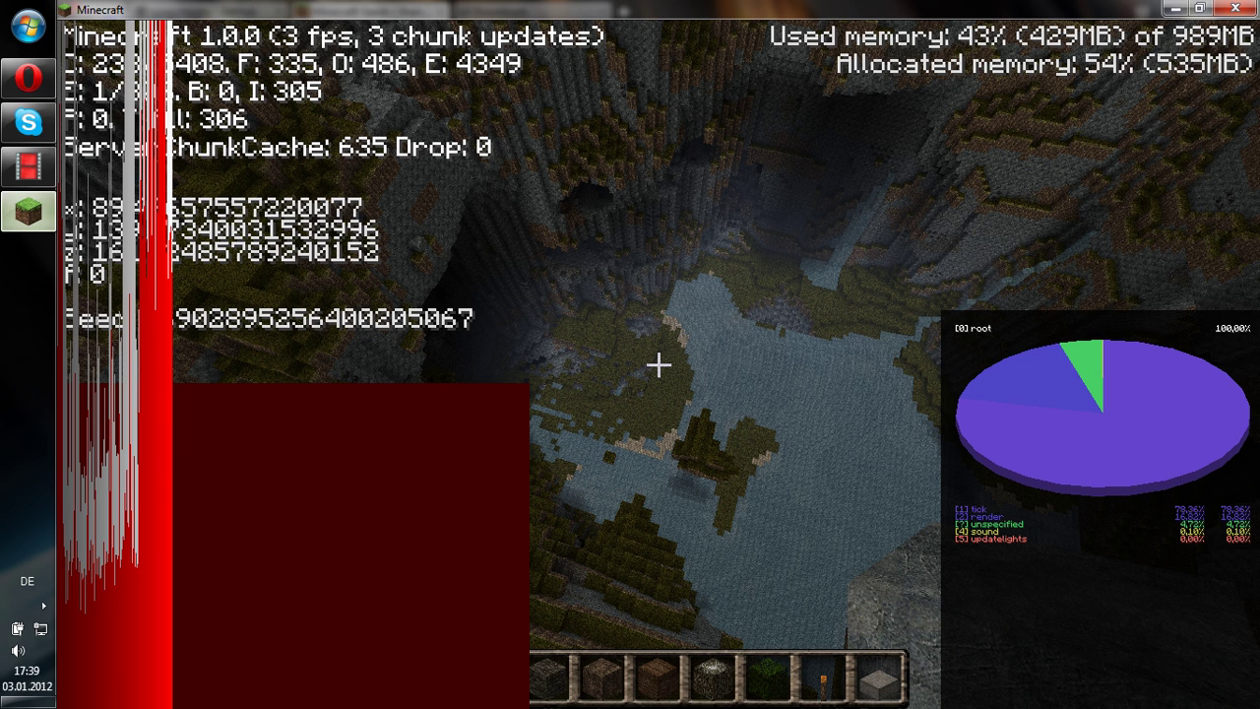
# - Hide debug info, Save and Quit to Title, quit Minecraft, and close the seeds page
pyautogui.press('F3')
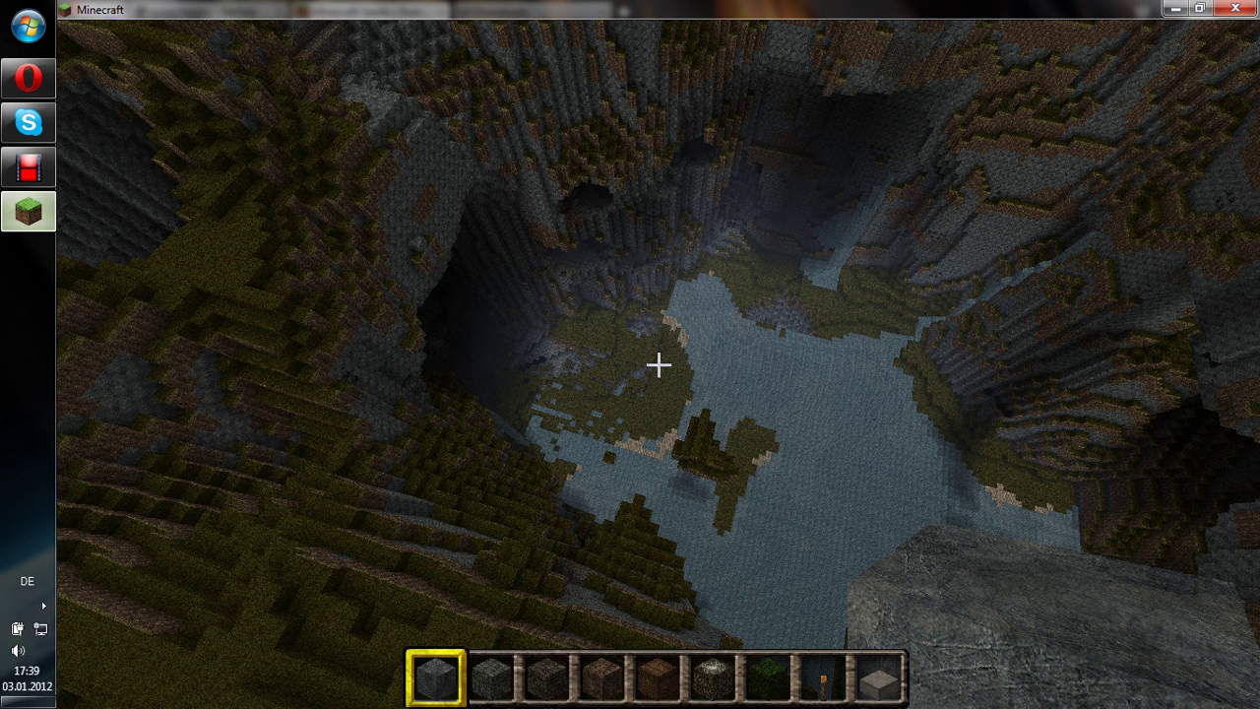
pyautogui.press('Escape')
pyautogui.click(628, 522)
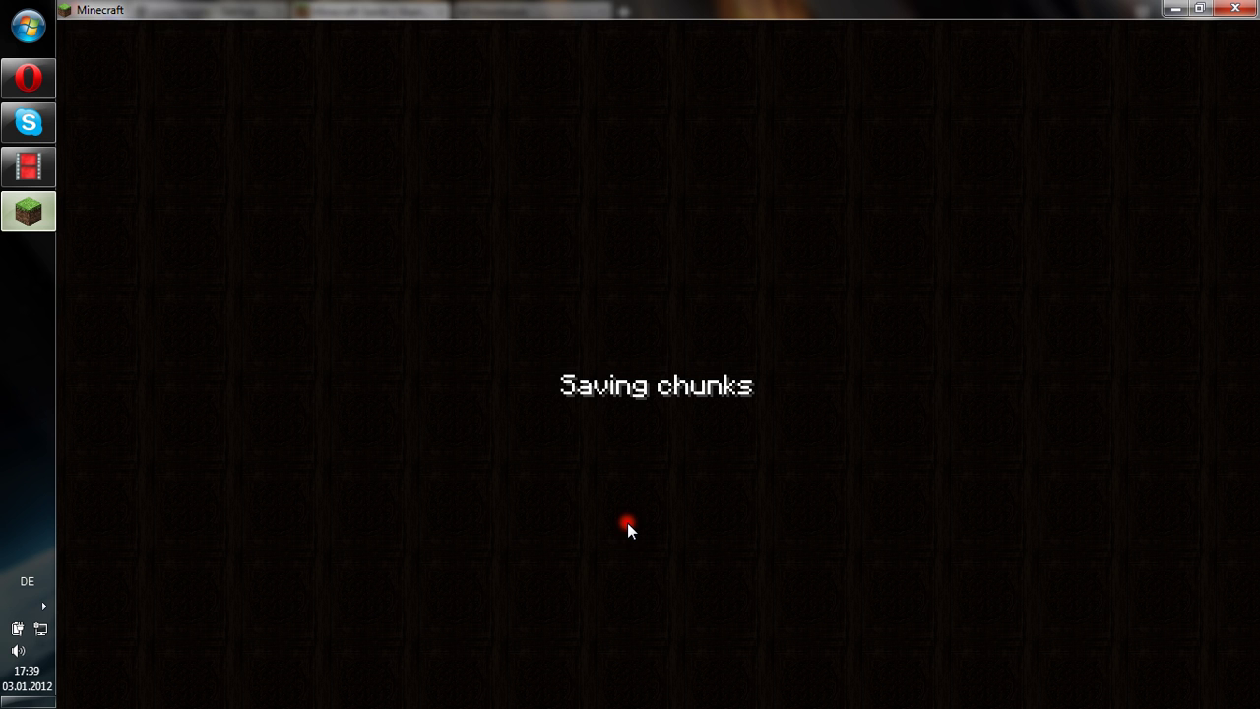
pyautogui.click(627, 520)
pyautogui.hotkey('alt', 'F4')
pyautogui.hotkey('ctrl', 'w')
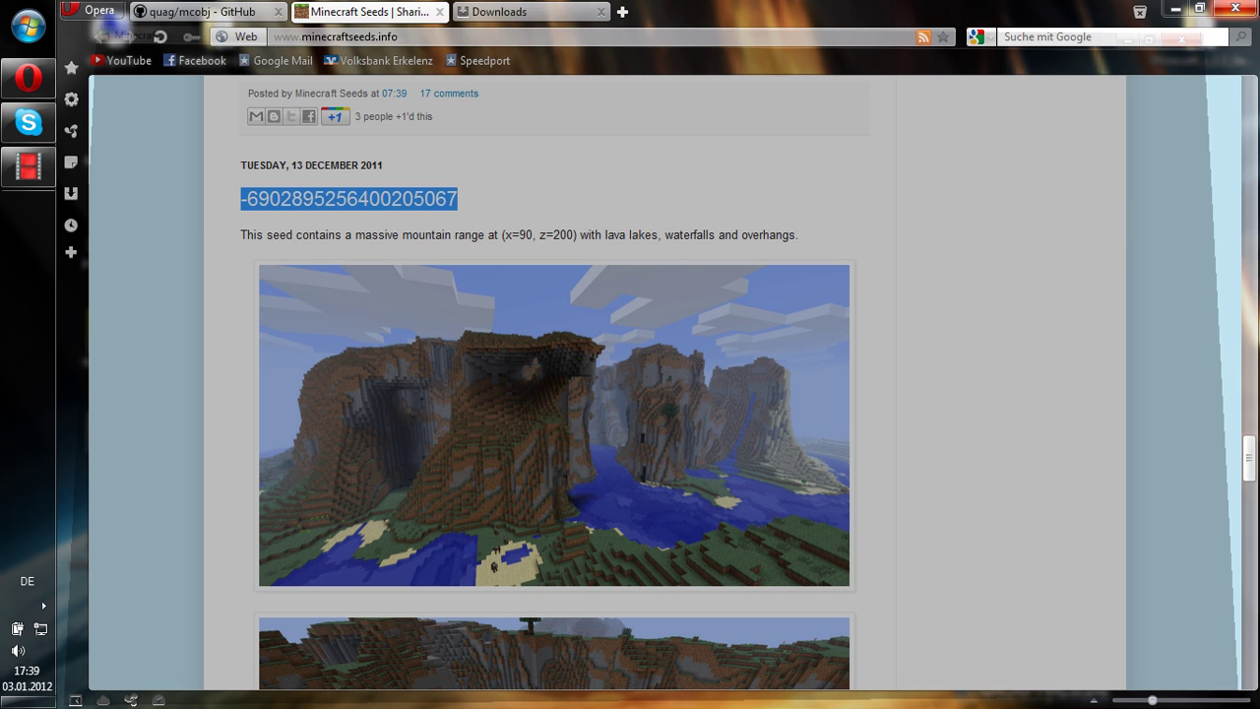
# - Switch to the quag/mcobj GitHub tab and open its Downloads tab
pyautogui.click(207, 11)
pyautogui.scroll(3, 473, 289)
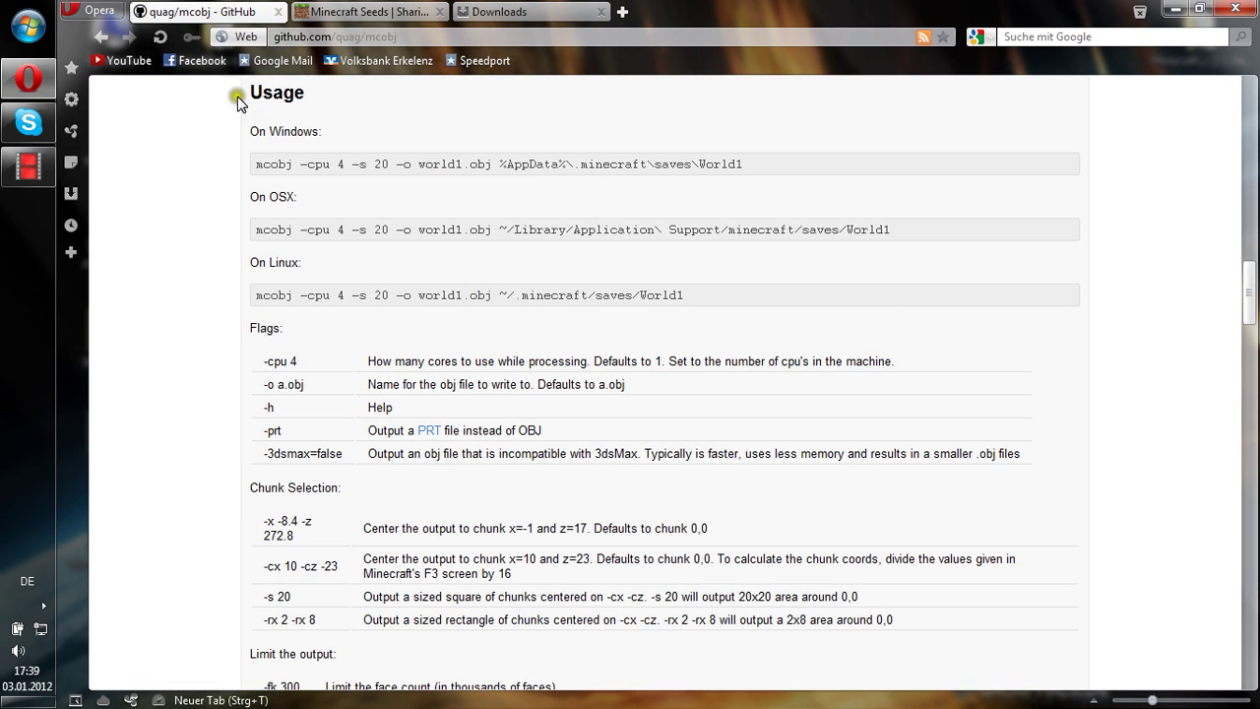
pyautogui.moveTo(370, 36); pyautogui.dragTo(341, 54)
pyautogui.click(425, 189)
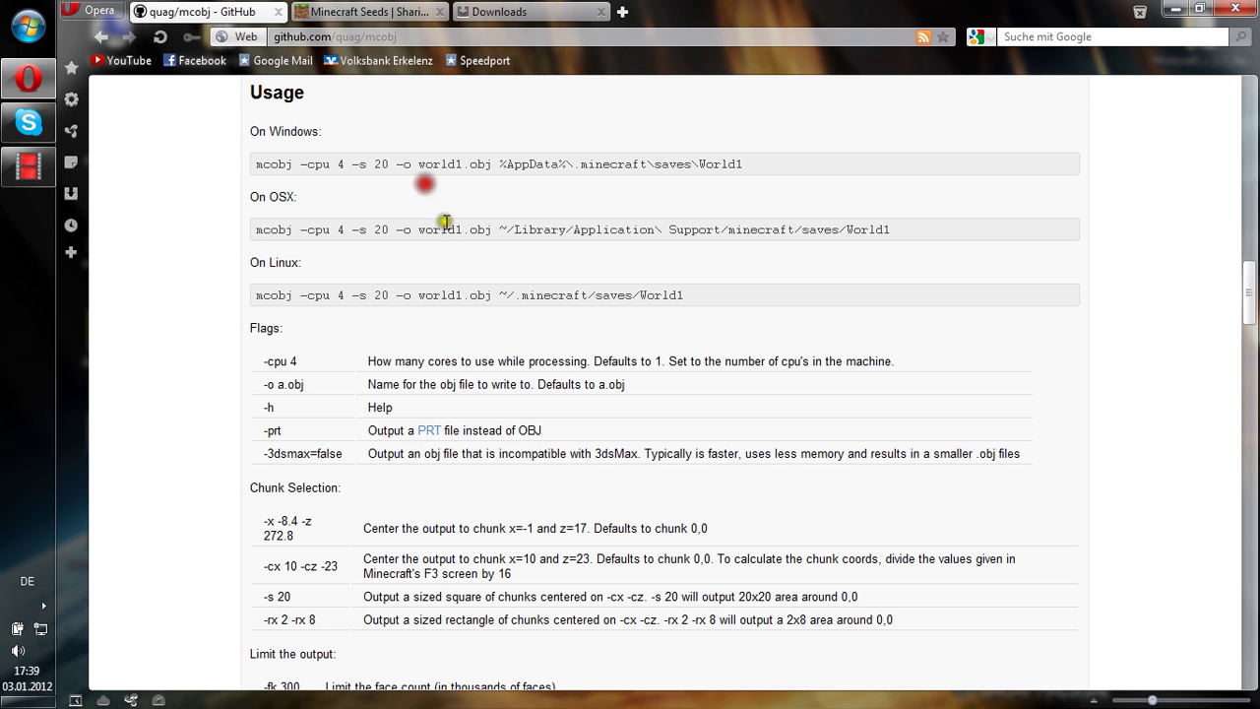
pyautogui.scroll(10, 439, 246)
pyautogui.scroll(1, 450, 242)
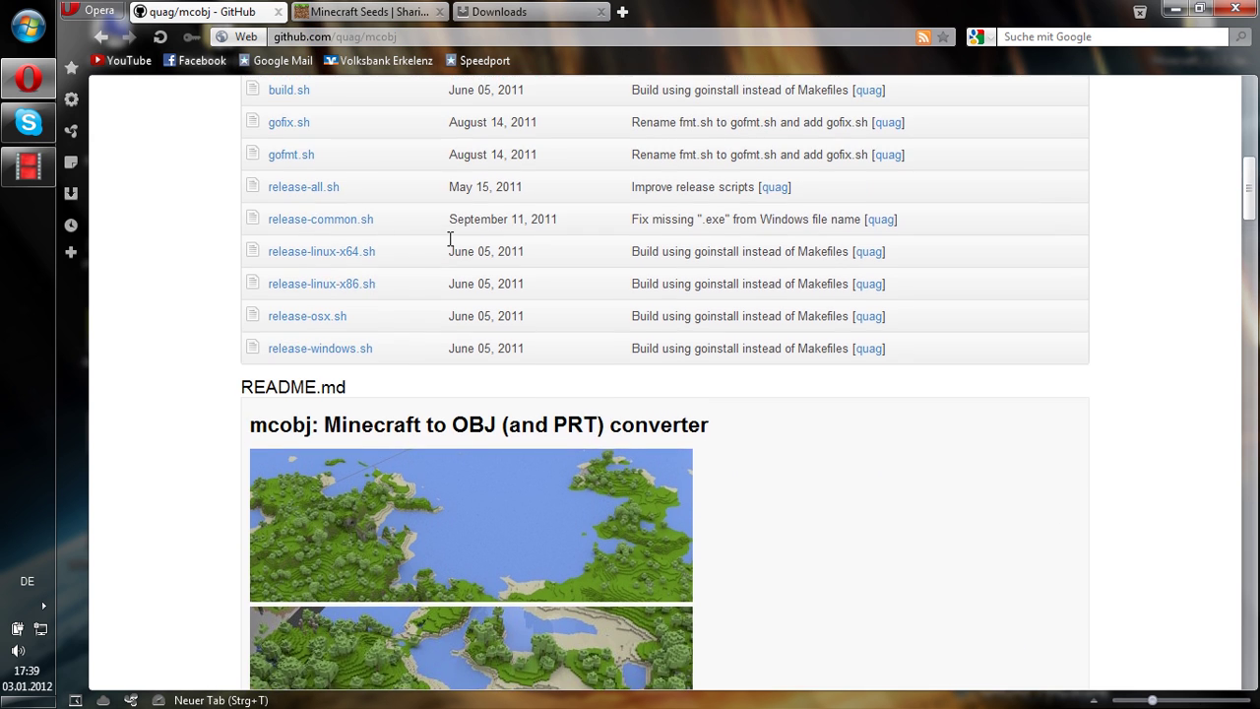
pyautogui.scroll(10, 448, 248)
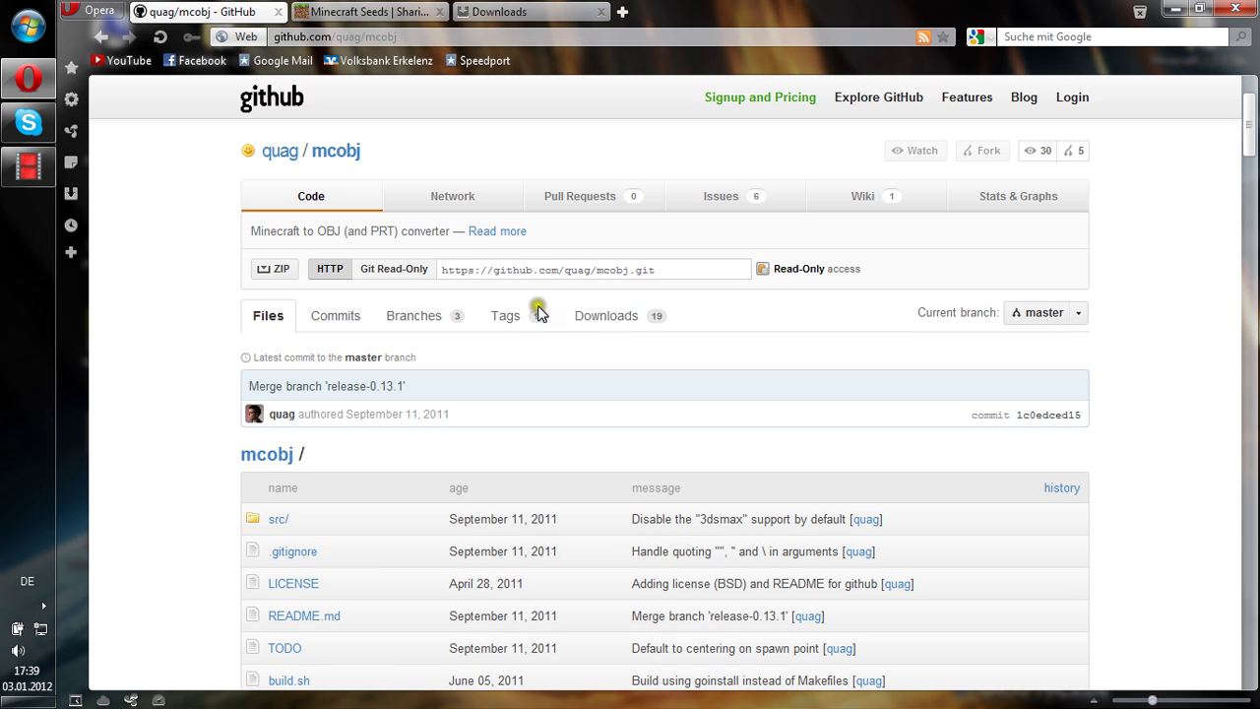
pyautogui.click(607, 315)
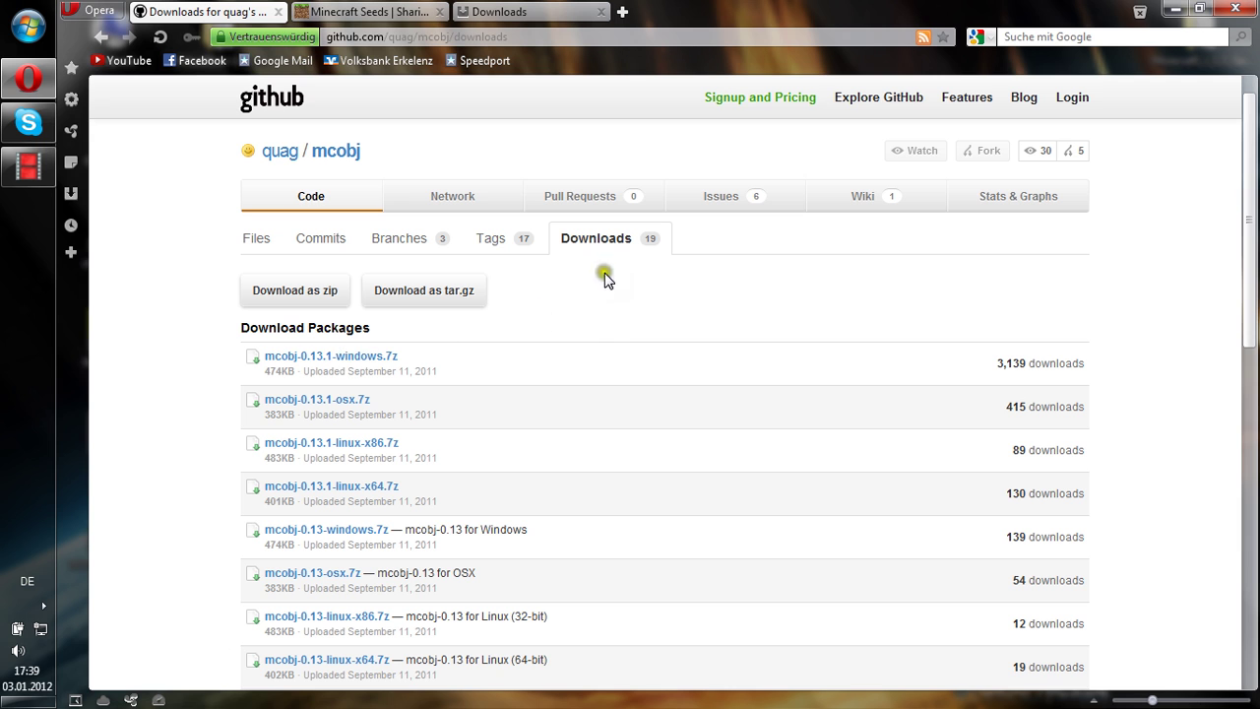
# - Open the mcobj-0.13.1-windows folder and select blocks.json and mcobj.exe
pyautogui.click(30, 79)
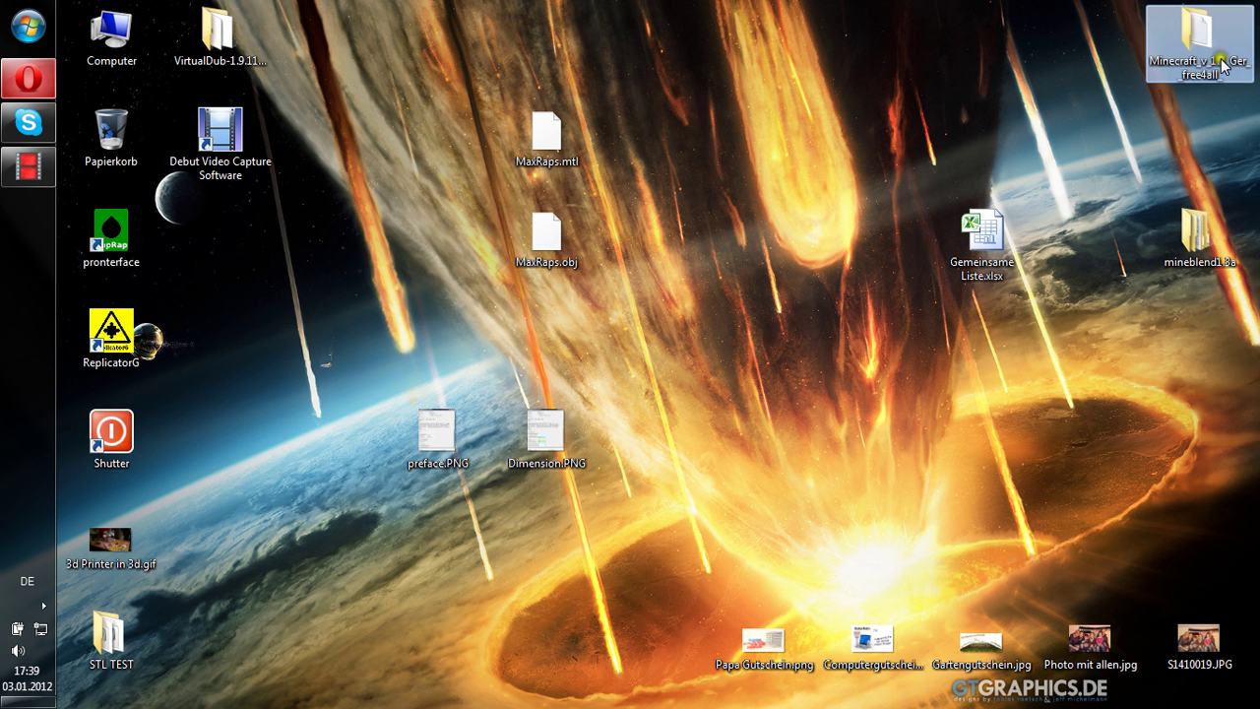
pyautogui.doubleClick(1199, 39)
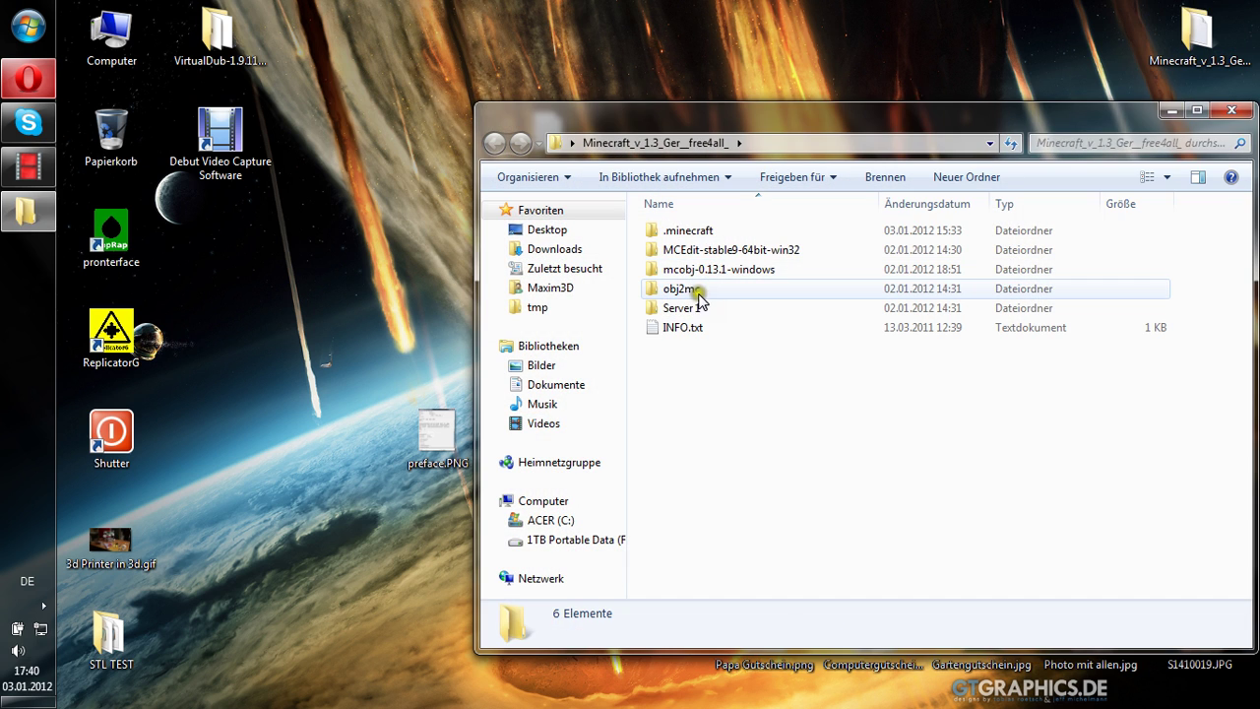
pyautogui.click(703, 274)
pyautogui.doubleClick(724, 291)
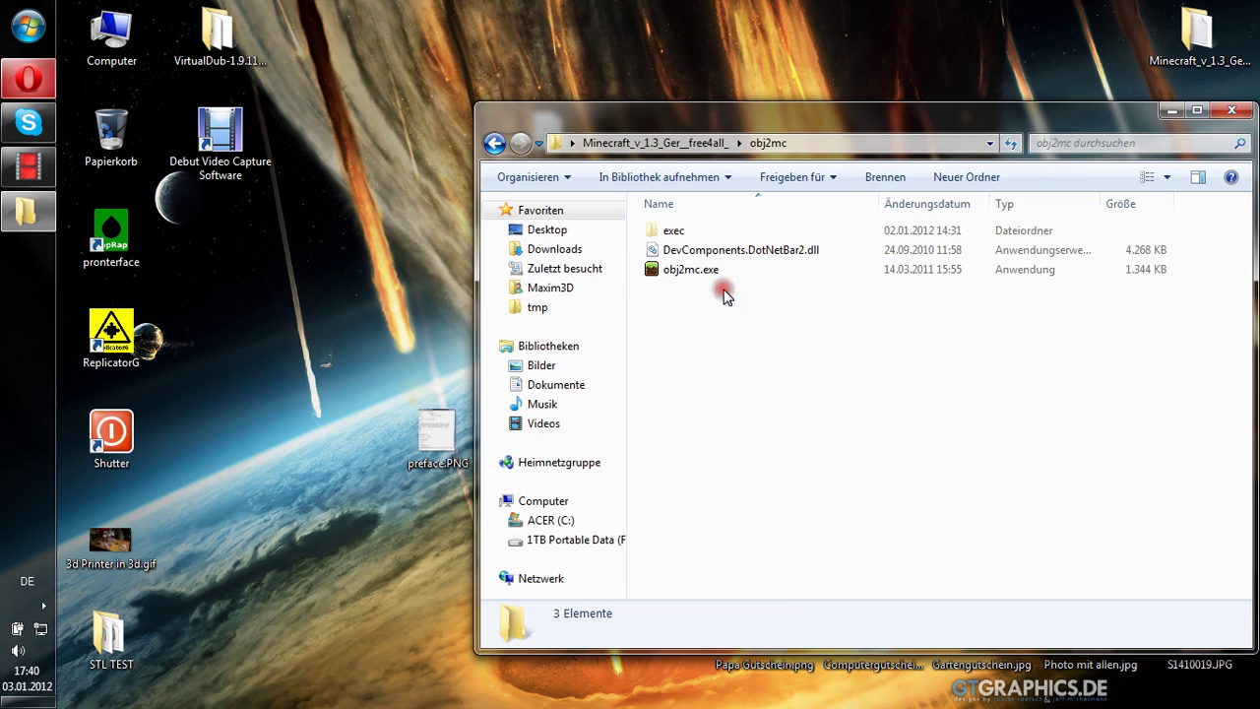
pyautogui.click(495, 143)
pyautogui.doubleClick(683, 276)
pyautogui.moveTo(695, 295); pyautogui.dragTo(709, 187)
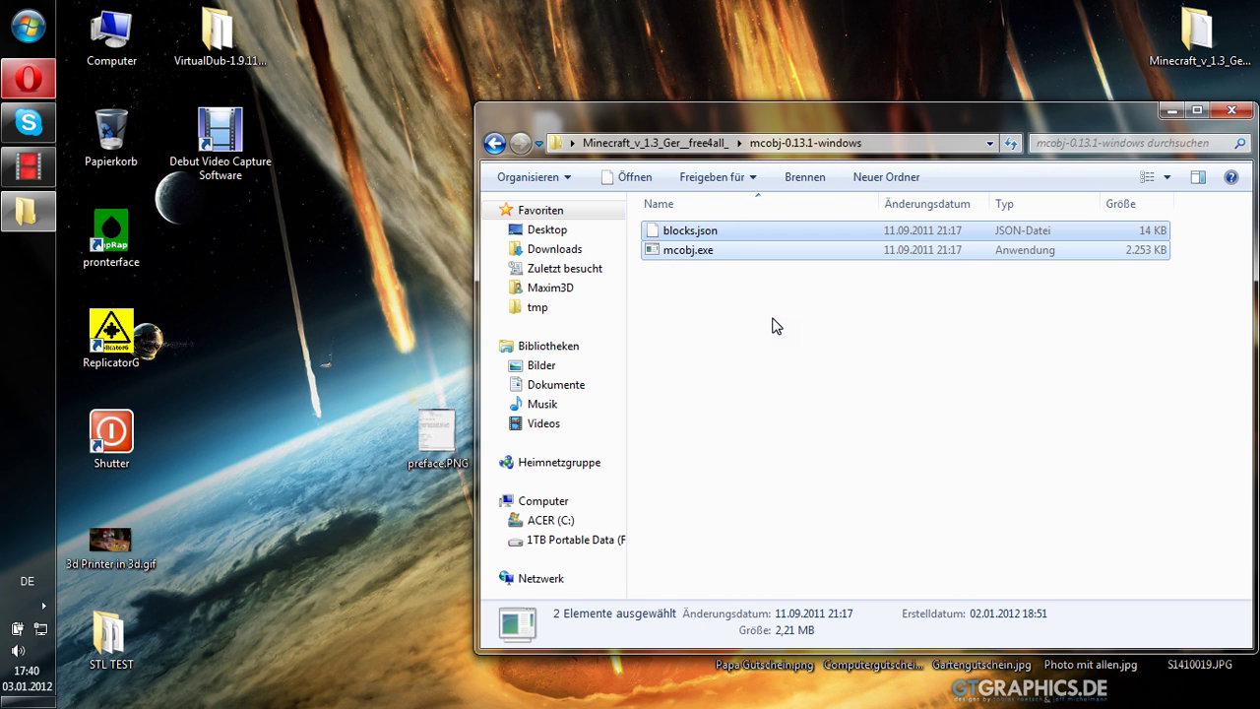
# - Navigate to AppData > Roaming > .minecraft > saves and select world1.mtl and world1.obj
pyautogui.click(585, 295)
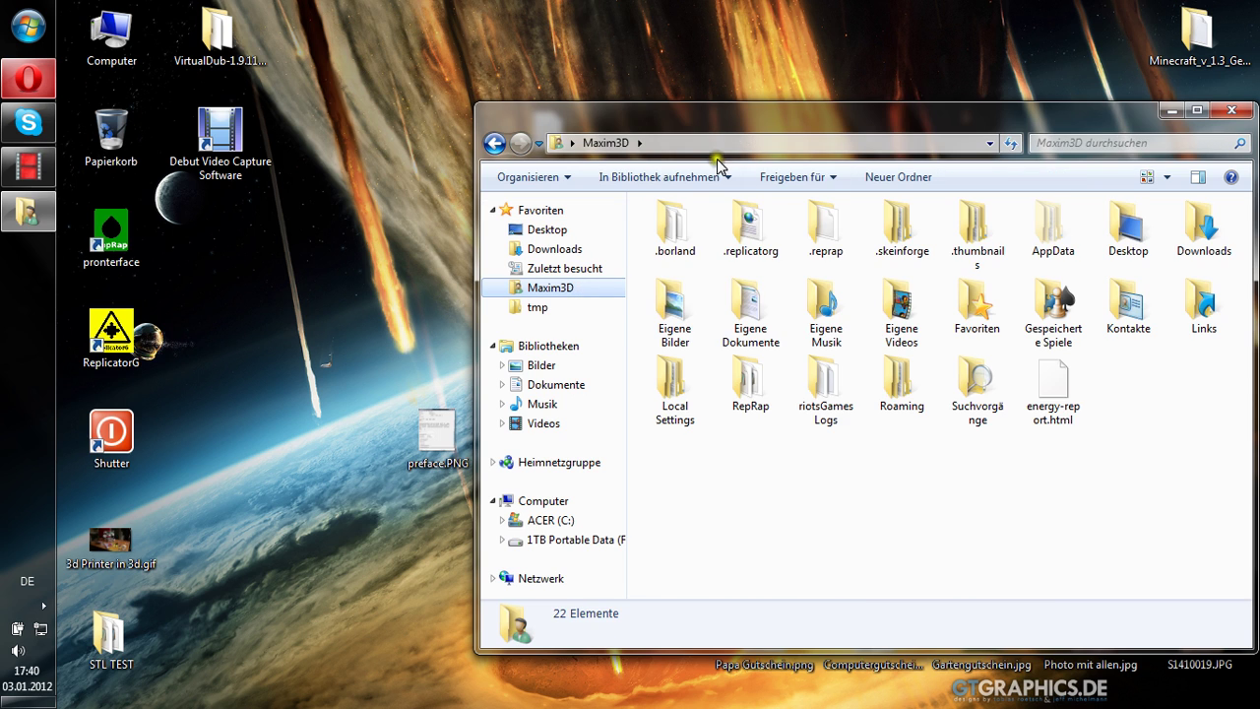
pyautogui.doubleClick(1044, 221)
pyautogui.doubleClick(670, 269)
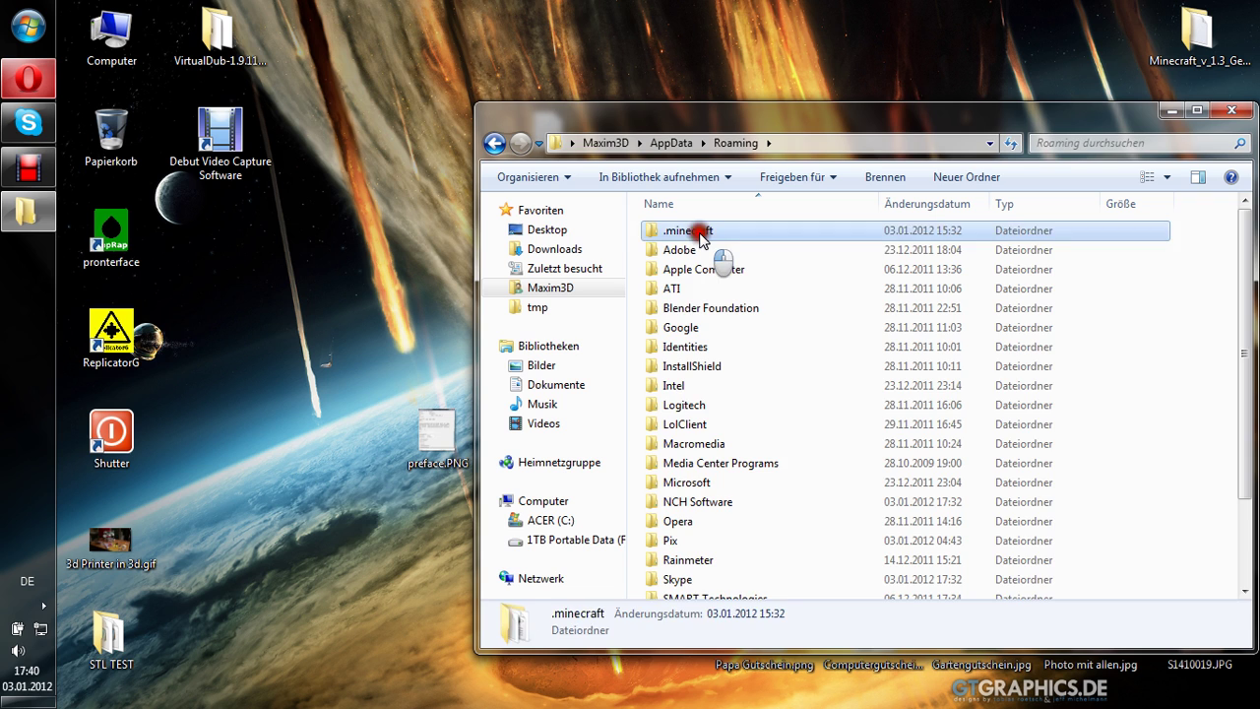
pyautogui.doubleClick(701, 232)
pyautogui.doubleClick(698, 269)
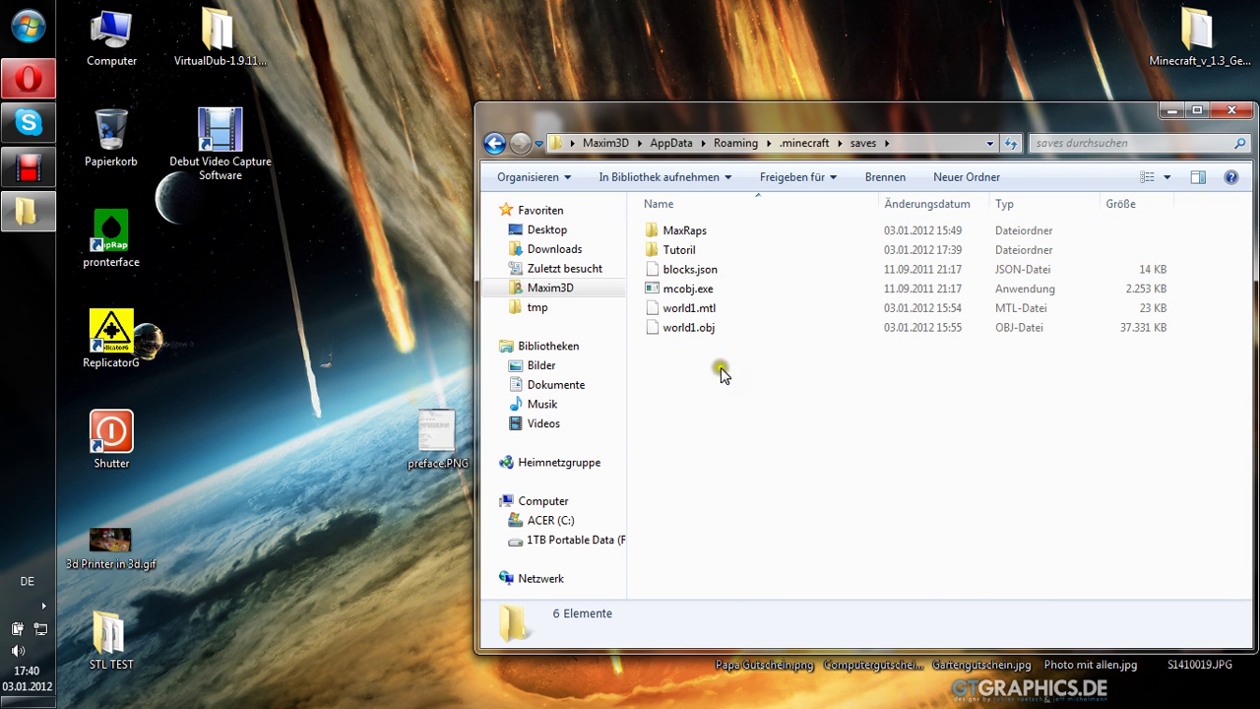
pyautogui.click(720, 288)
pyautogui.click(718, 270)
pyautogui.click(719, 287)
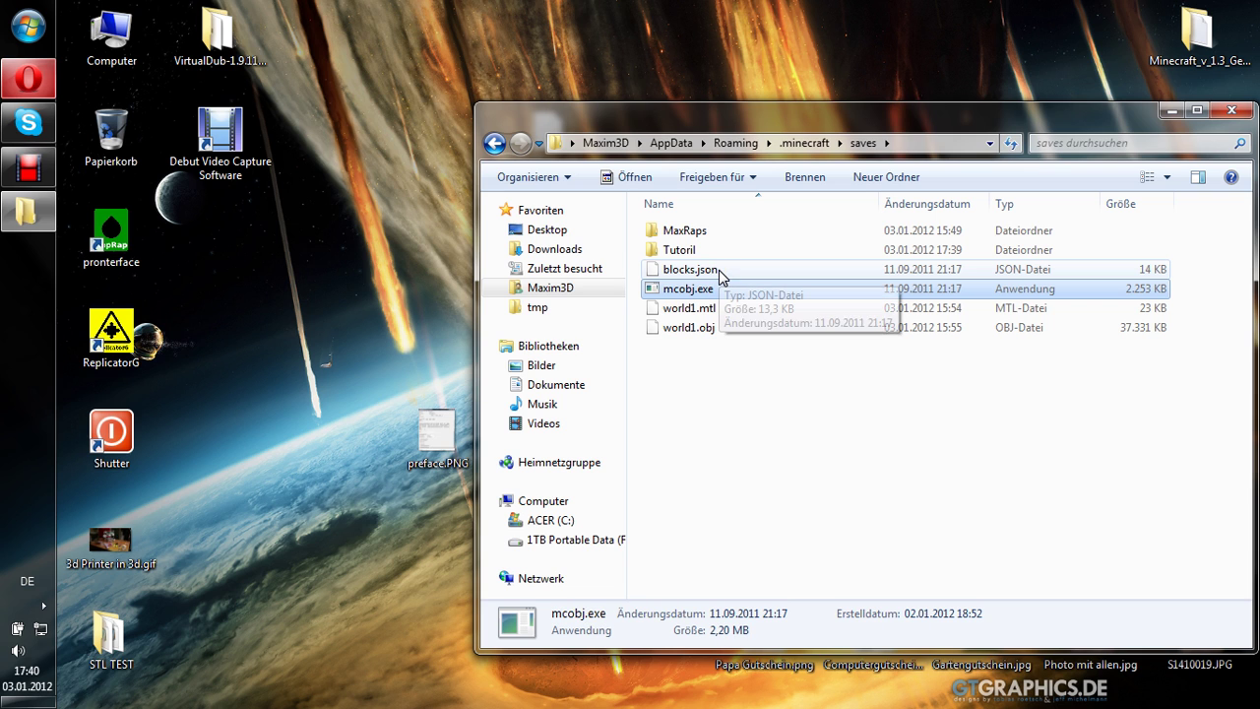
pyautogui.moveTo(697, 395); pyautogui.dragTo(709, 316)
# - Delete the old world1.mtl and world1.obj files, then launch cmd
pyautogui.press('Delete')
pyautogui.press('Return')
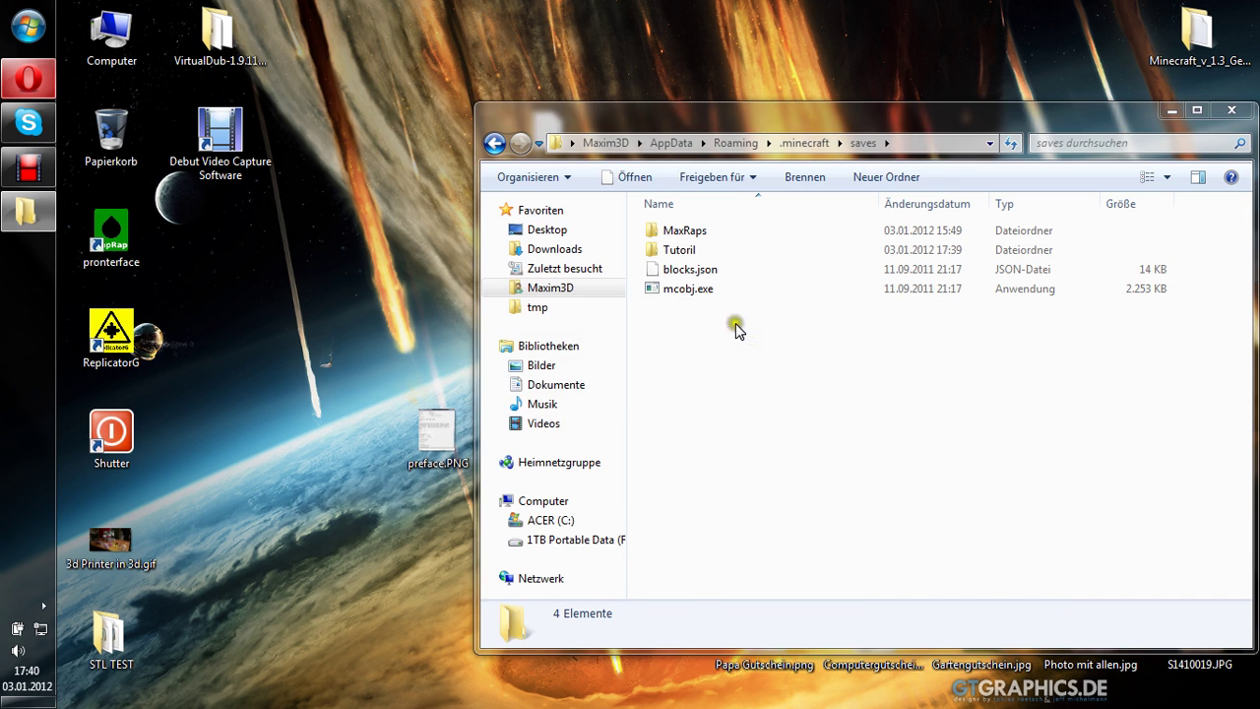
pyautogui.click(3, 9)
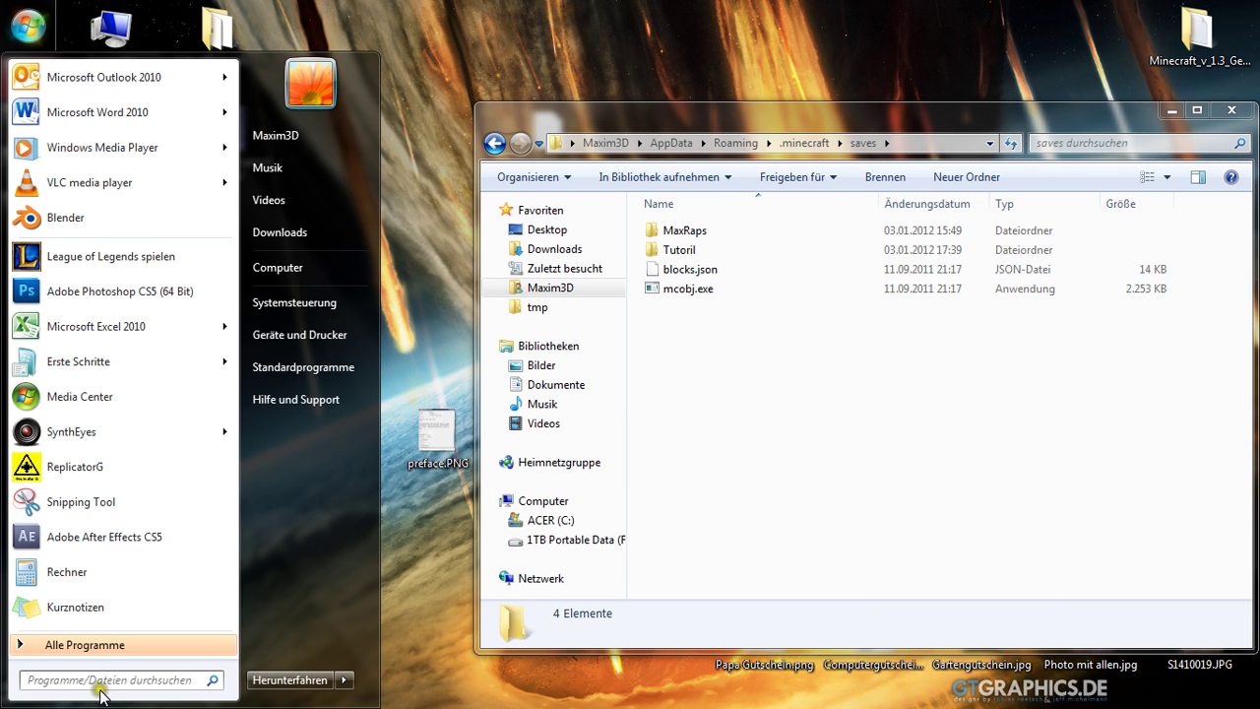
pyautogui.write('cmd')
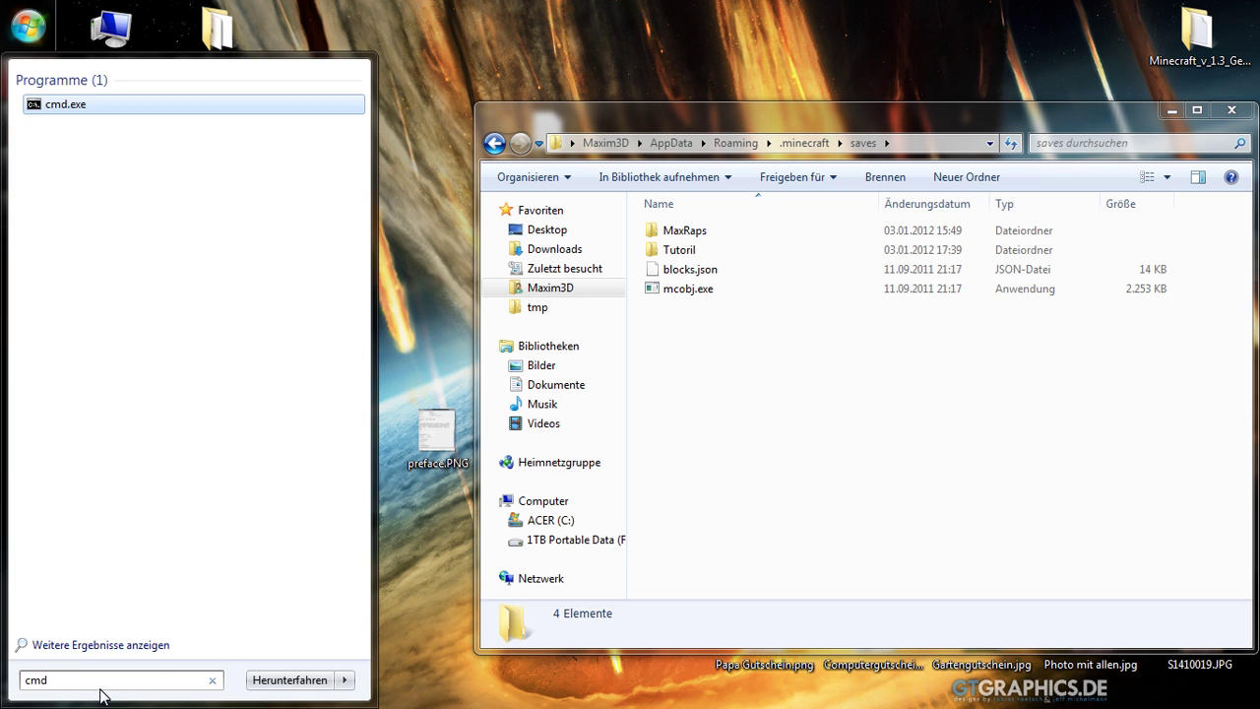
pyautogui.press('Return')
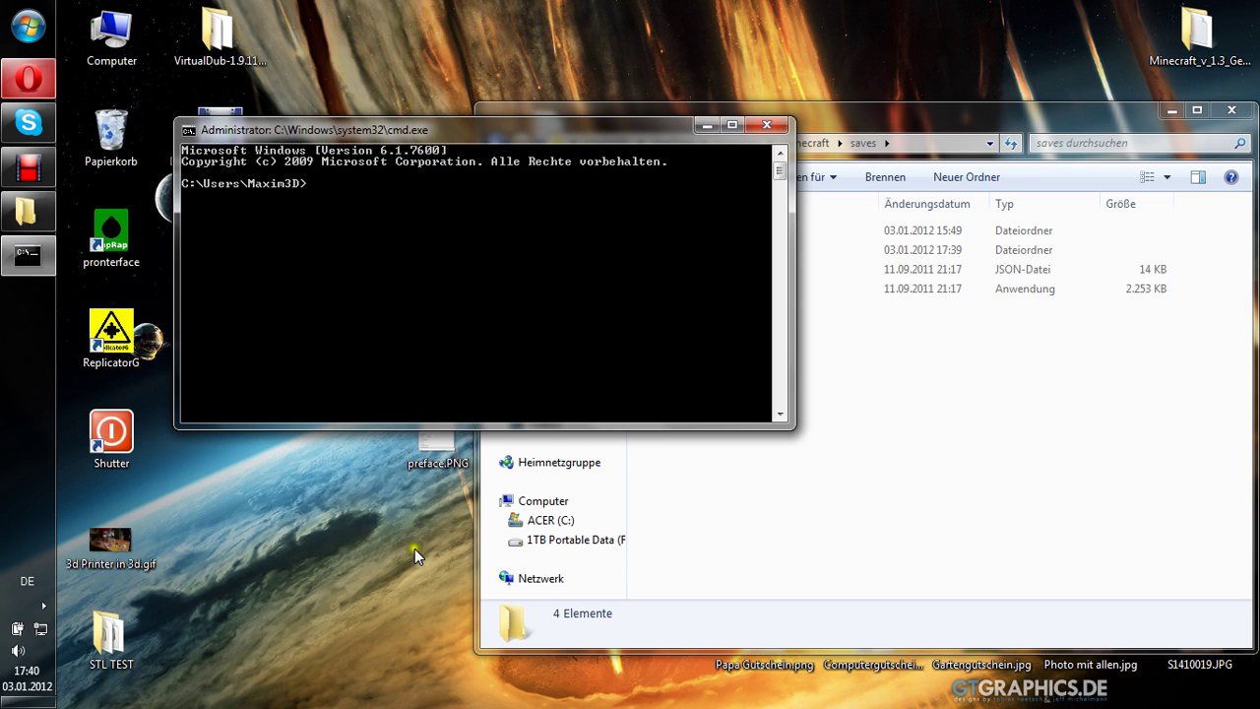
# - Change the console's directory to the pasted .minecraft saves path using cd
pyautogui.click(943, 140)
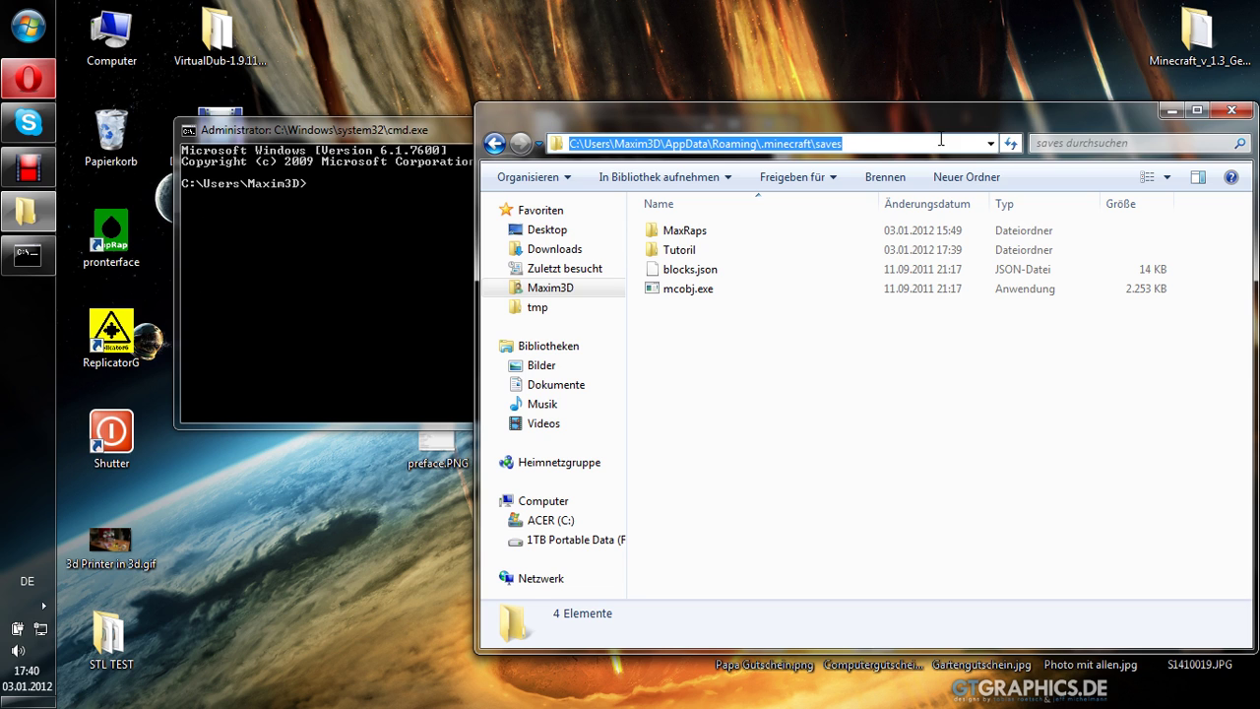
pyautogui.click(405, 231)
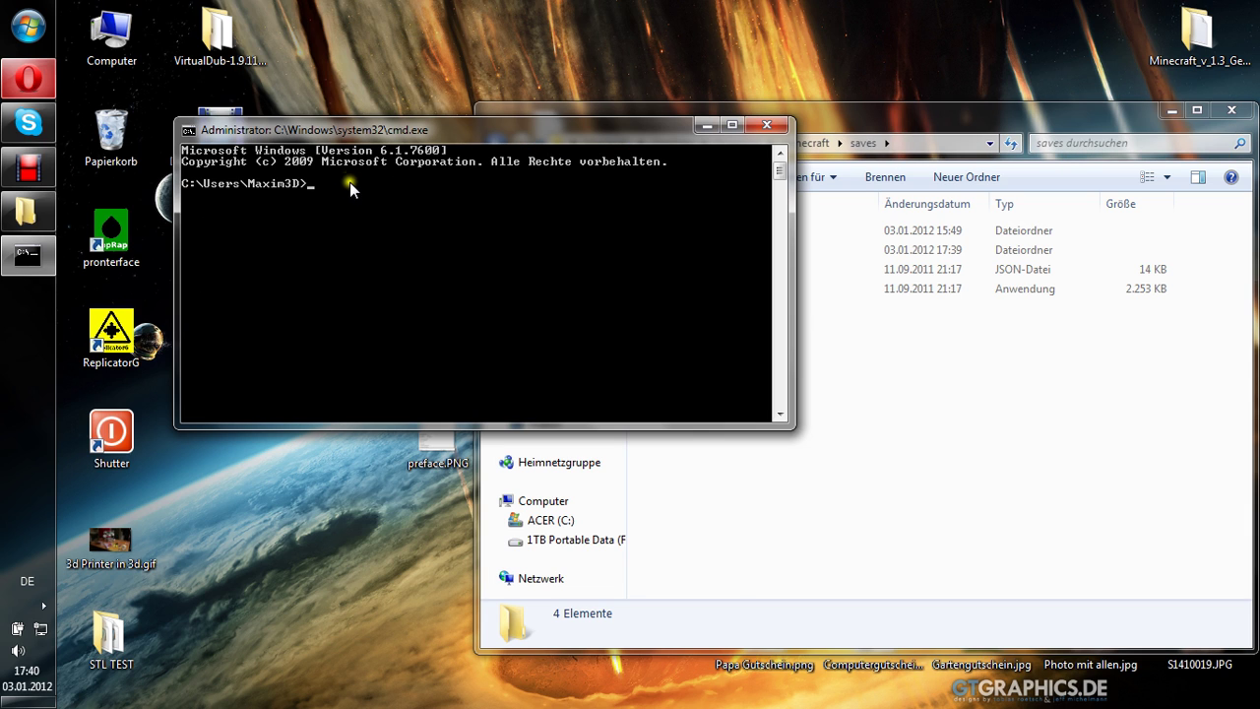
pyautogui.write('cd')
pyautogui.rightClick(352, 189)
pyautogui.click(385, 241)
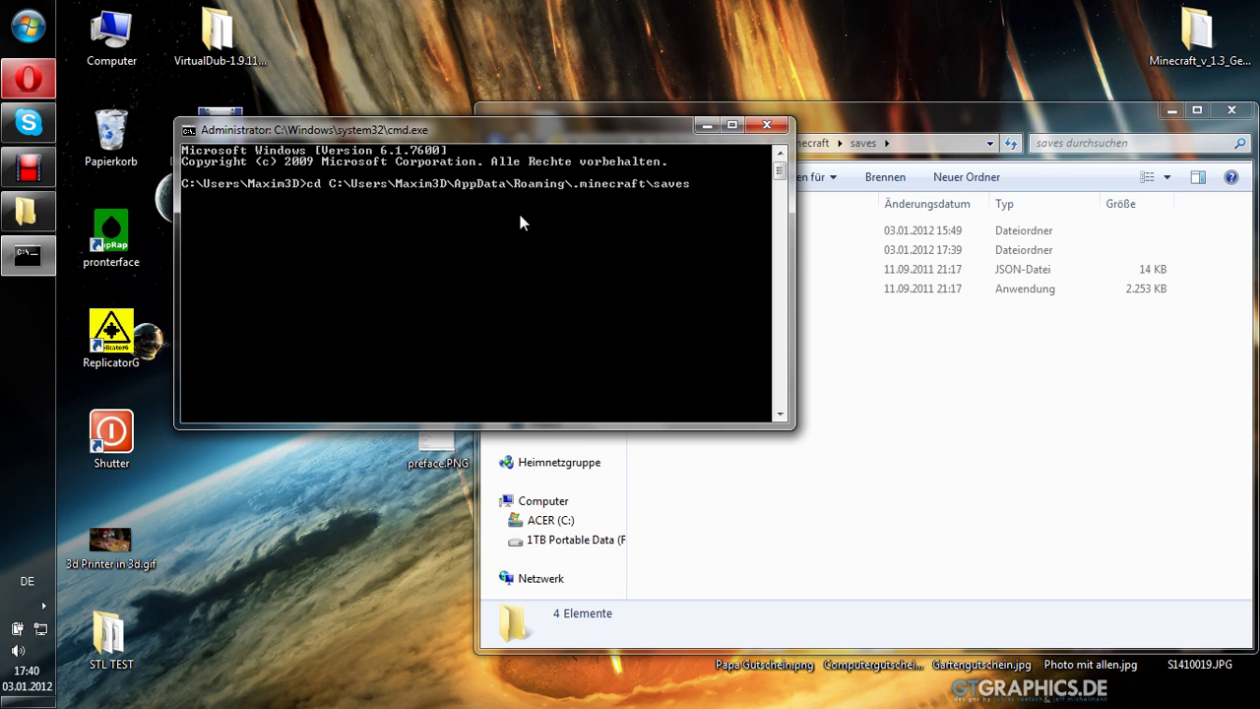
pyautogui.press('Return')
pyautogui.click(898, 120)
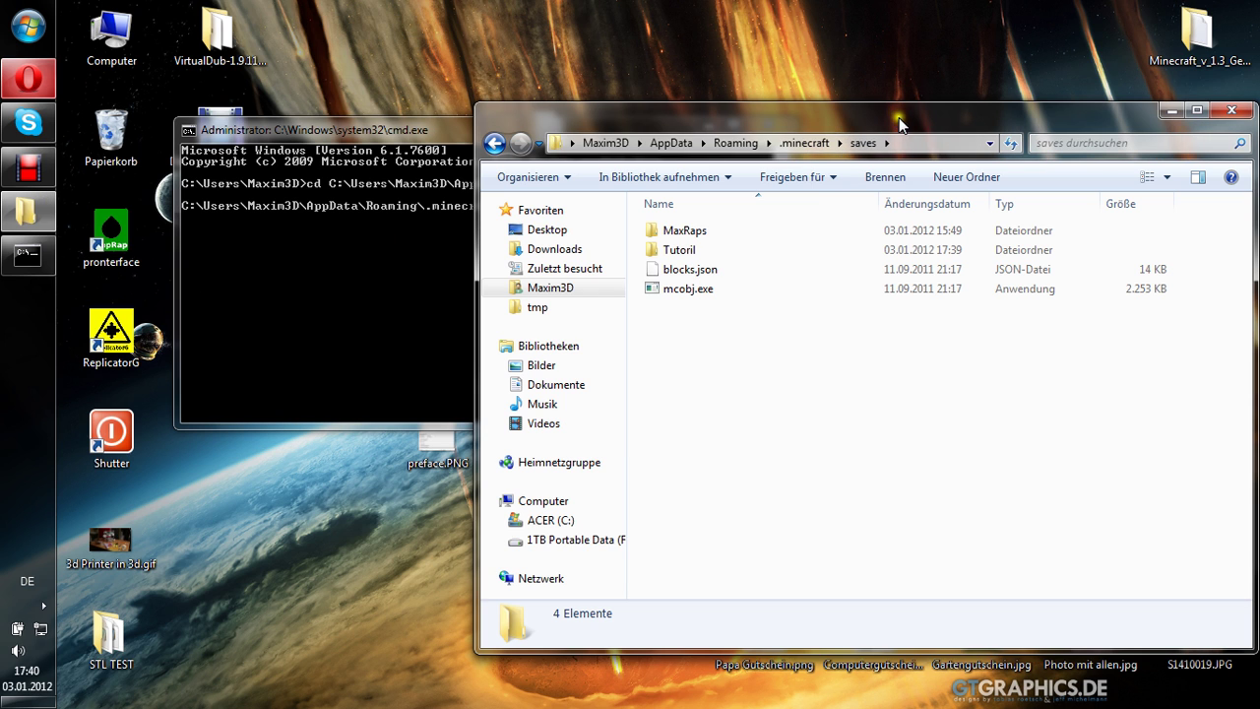
# - Return to the mcobj repository page and select the Windows usage command line
pyautogui.click(28, 77)
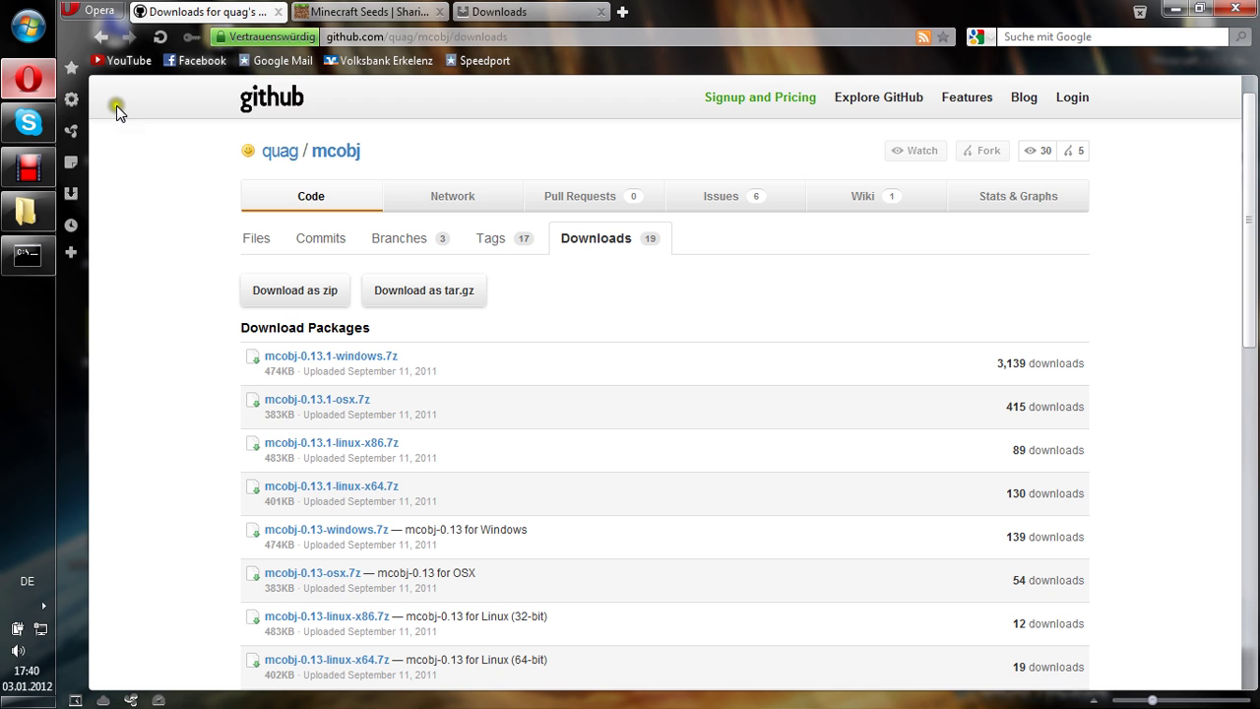
pyautogui.scroll(-8, 315, 280)
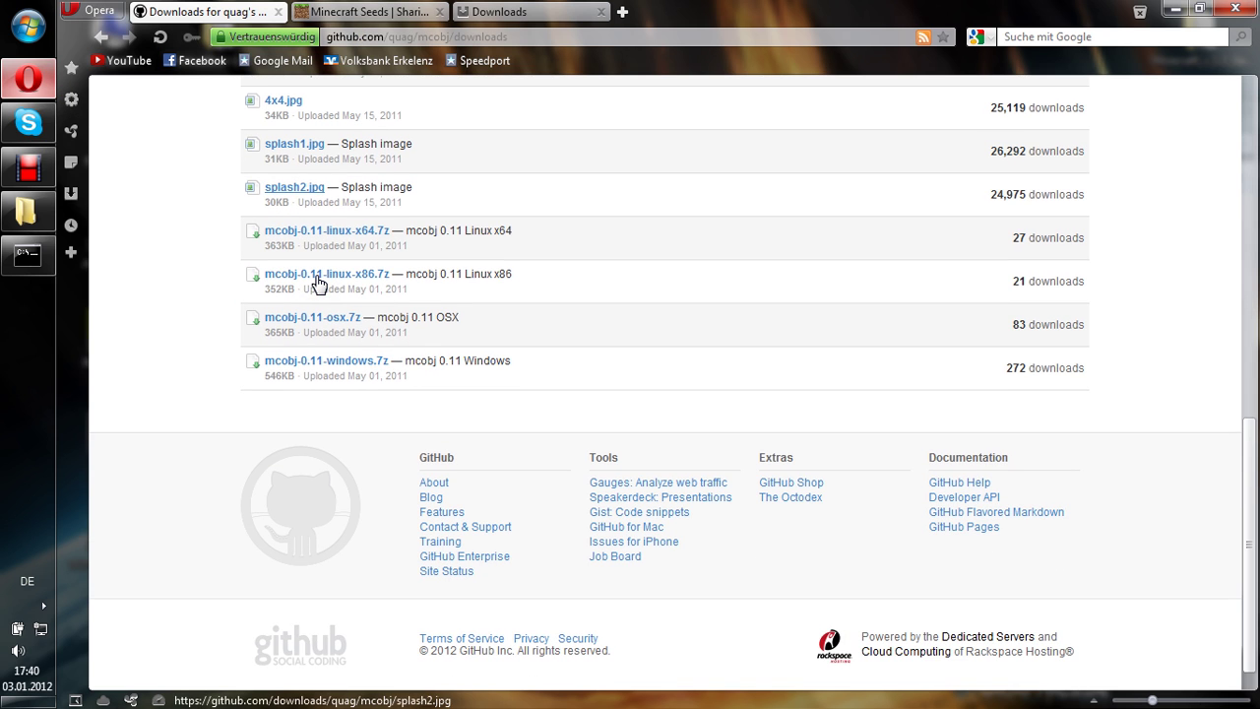
pyautogui.scroll(2, 287, 187)
pyautogui.scroll(6, 286, 187)
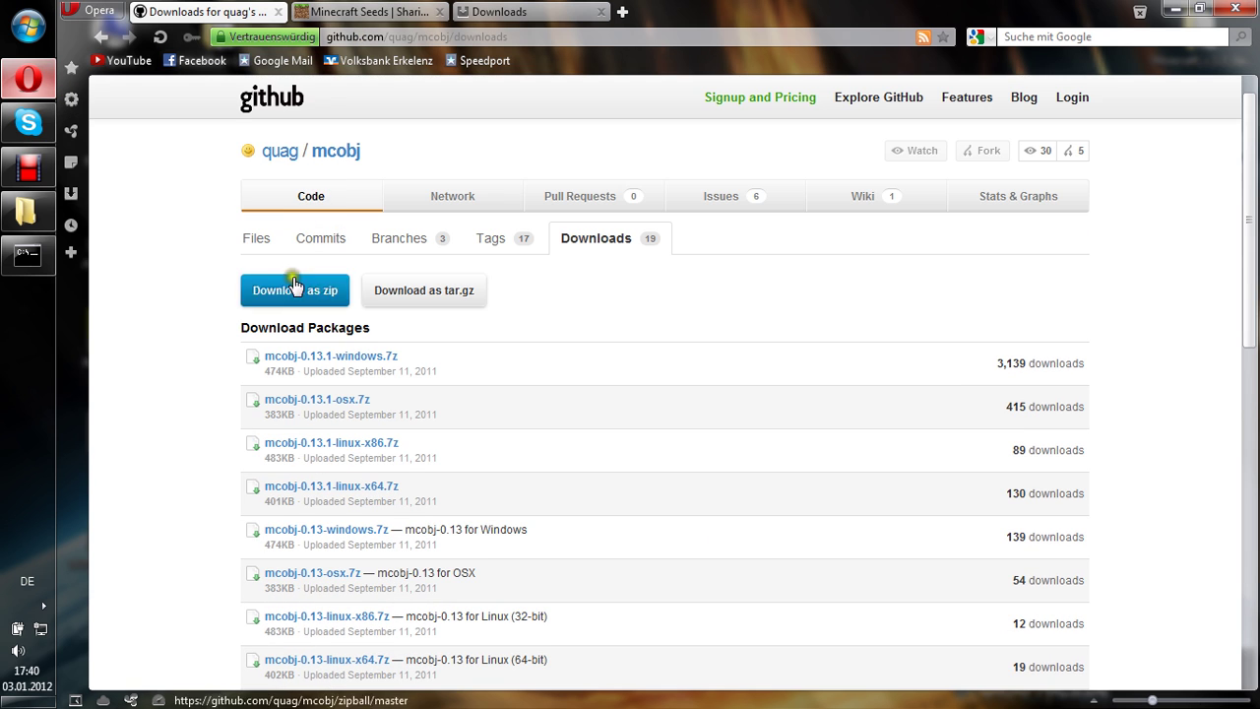
pyautogui.click(97, 40)
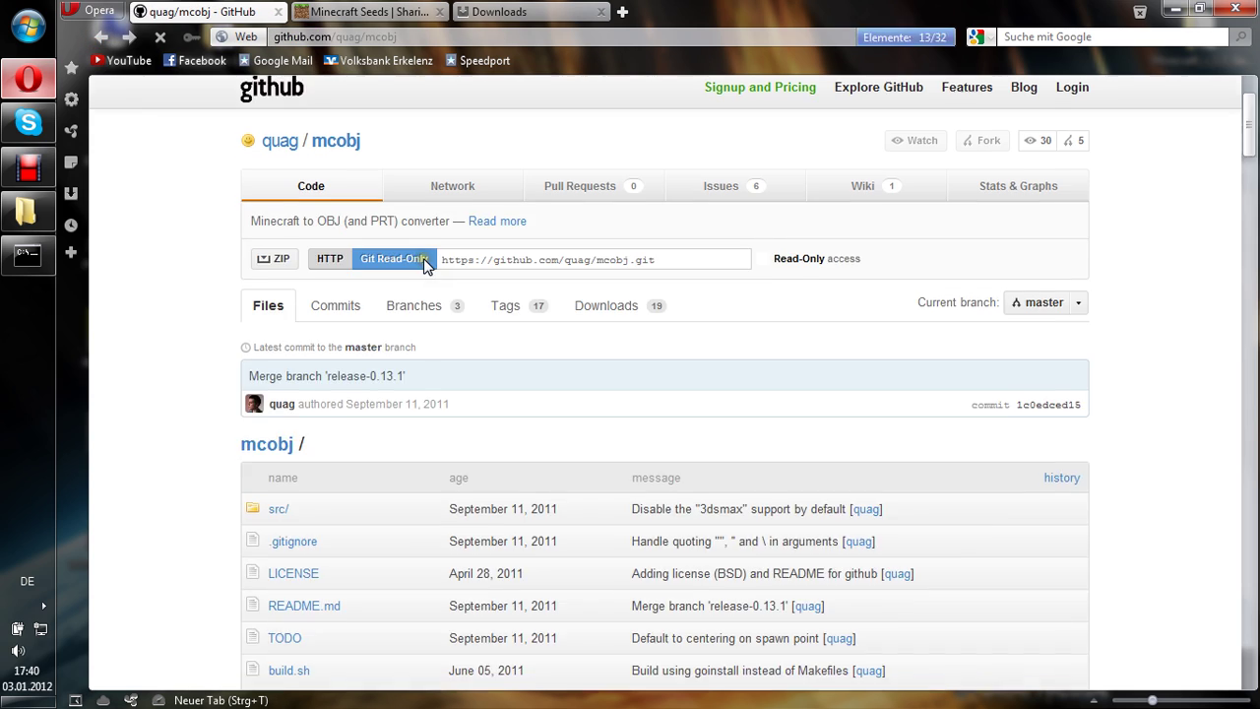
pyautogui.scroll(-12, 427, 265)
pyautogui.scroll(-5, 426, 259)
pyautogui.scroll(2, 426, 259)
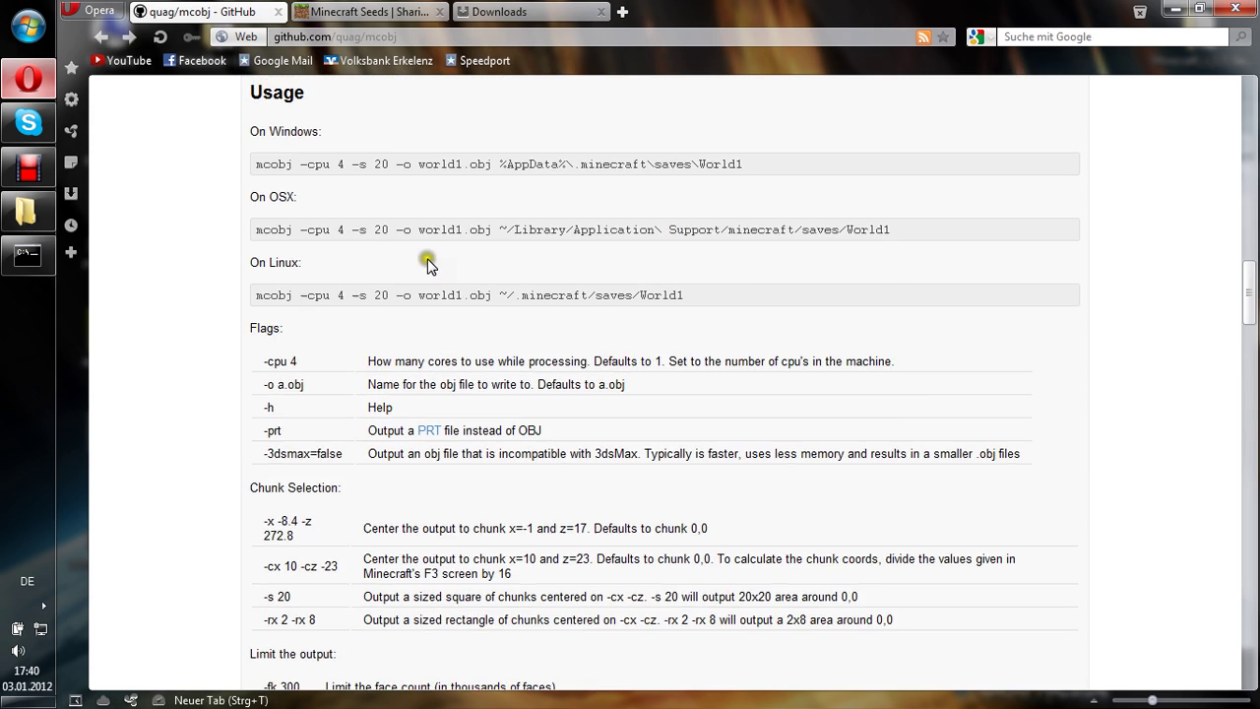
pyautogui.moveTo(750, 240); pyautogui.dragTo(260, 239)
pyautogui.hotkey('ctrl', 'c')
# - Paste the copied mcobj usage command at the Command Prompt
pyautogui.click(28, 254)
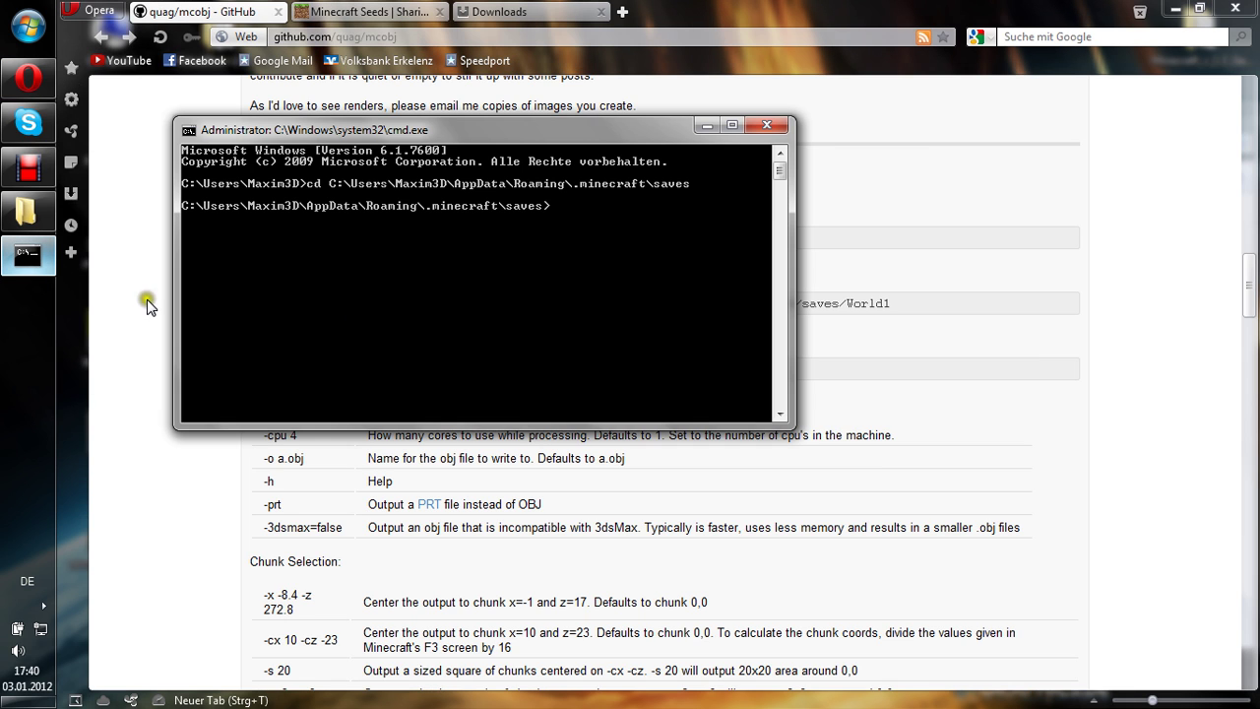
pyautogui.hotkey('ctrl', 'v')
pyautogui.press('BackSpace')
pyautogui.press('BackSpace')
pyautogui.rightClick(608, 241)
pyautogui.click(658, 295)
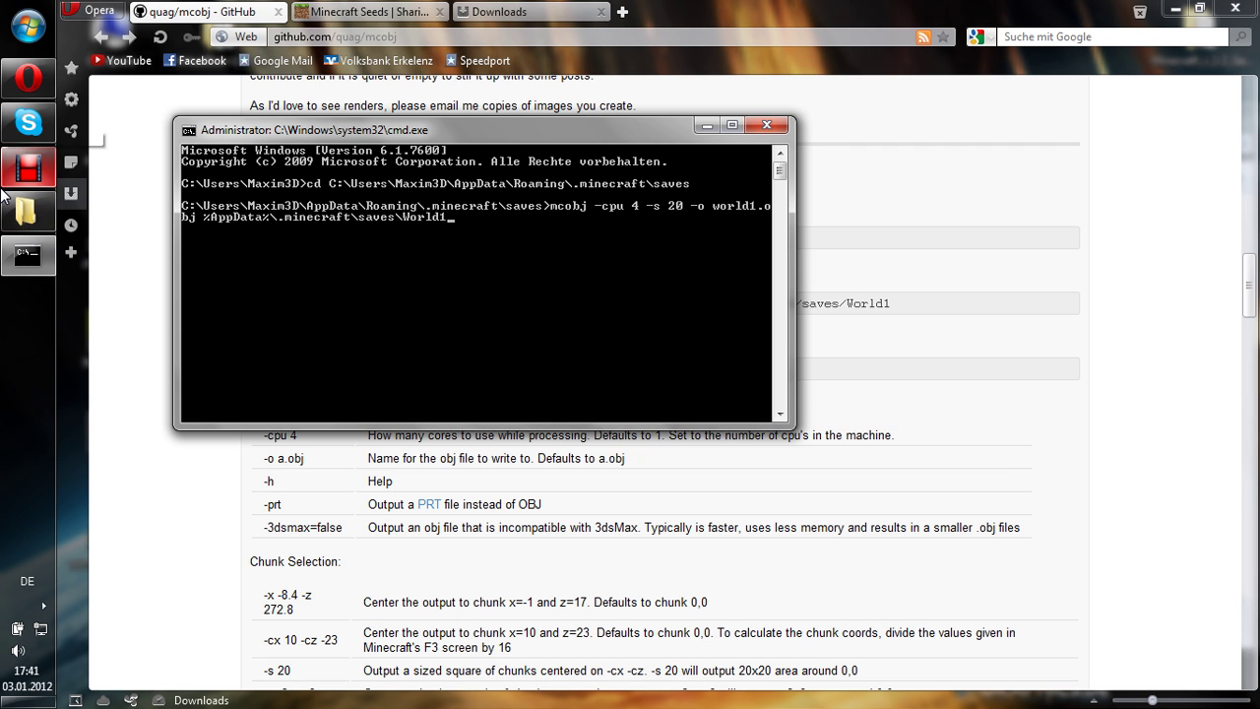
# - Copy the Tutoril world folder name from the saves folder
pyautogui.click(4, 187)
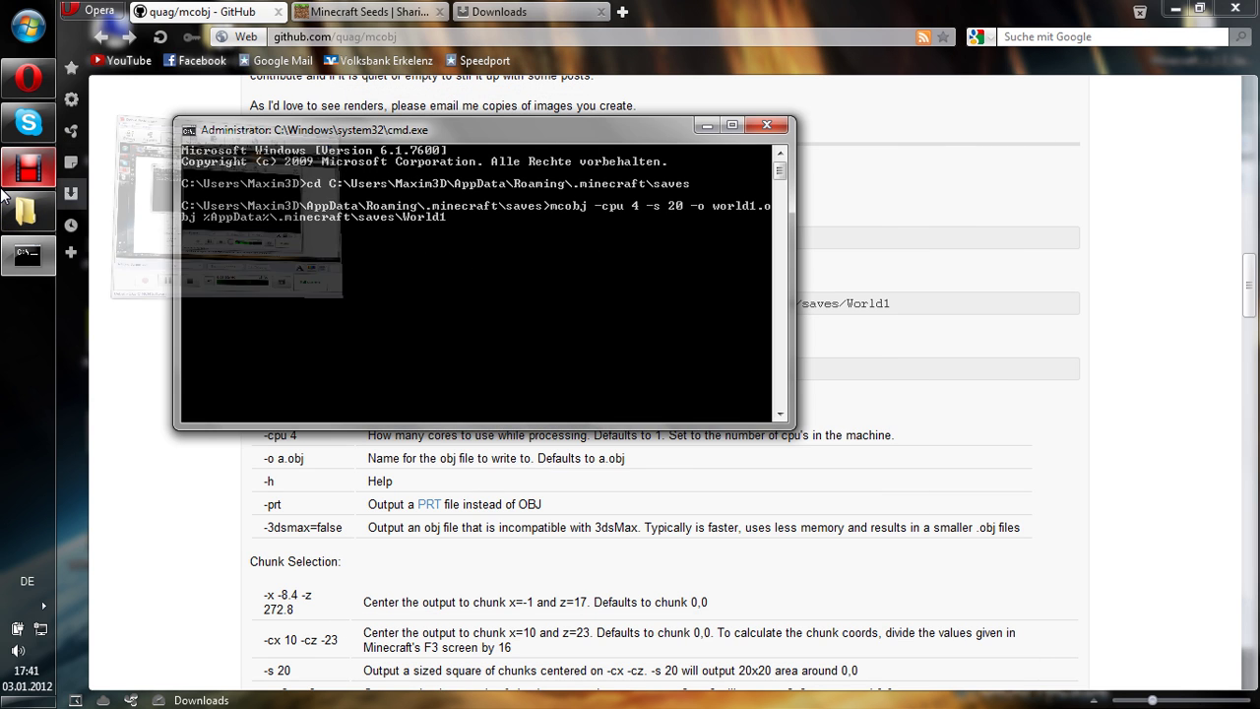
pyautogui.click(28, 210)
pyautogui.click(696, 252)
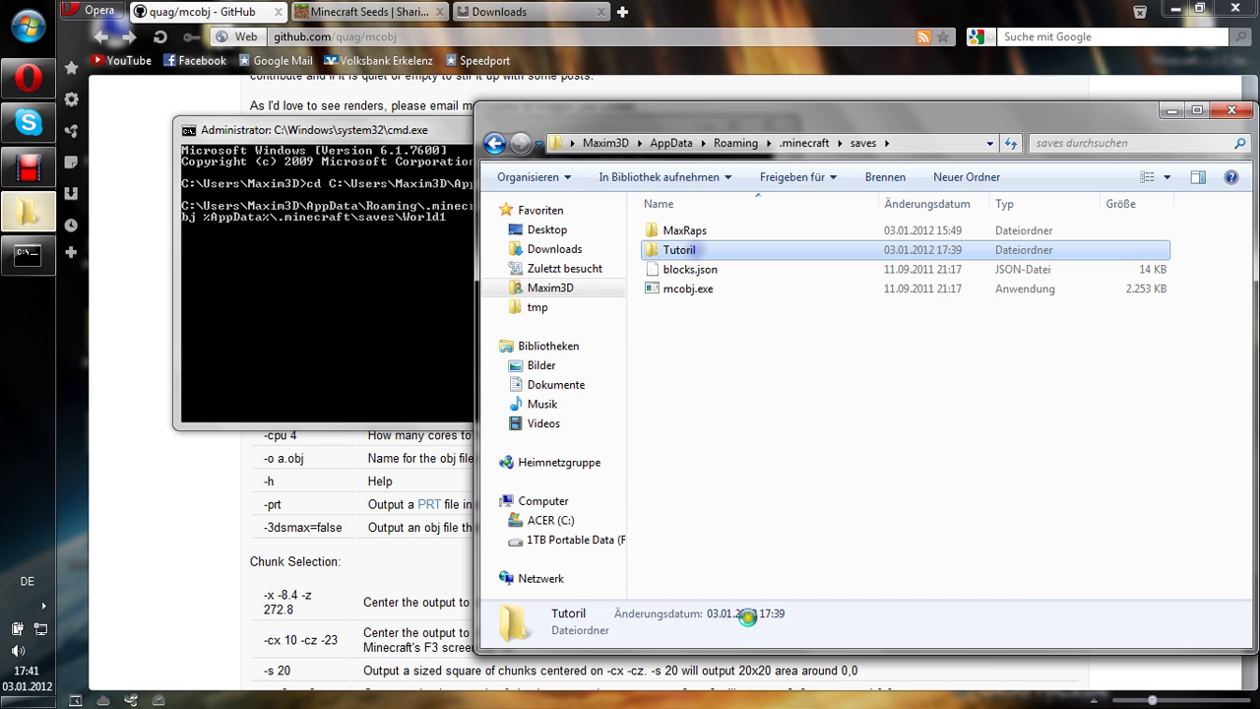
pyautogui.rightClick(696, 252)
pyautogui.click(751, 669)
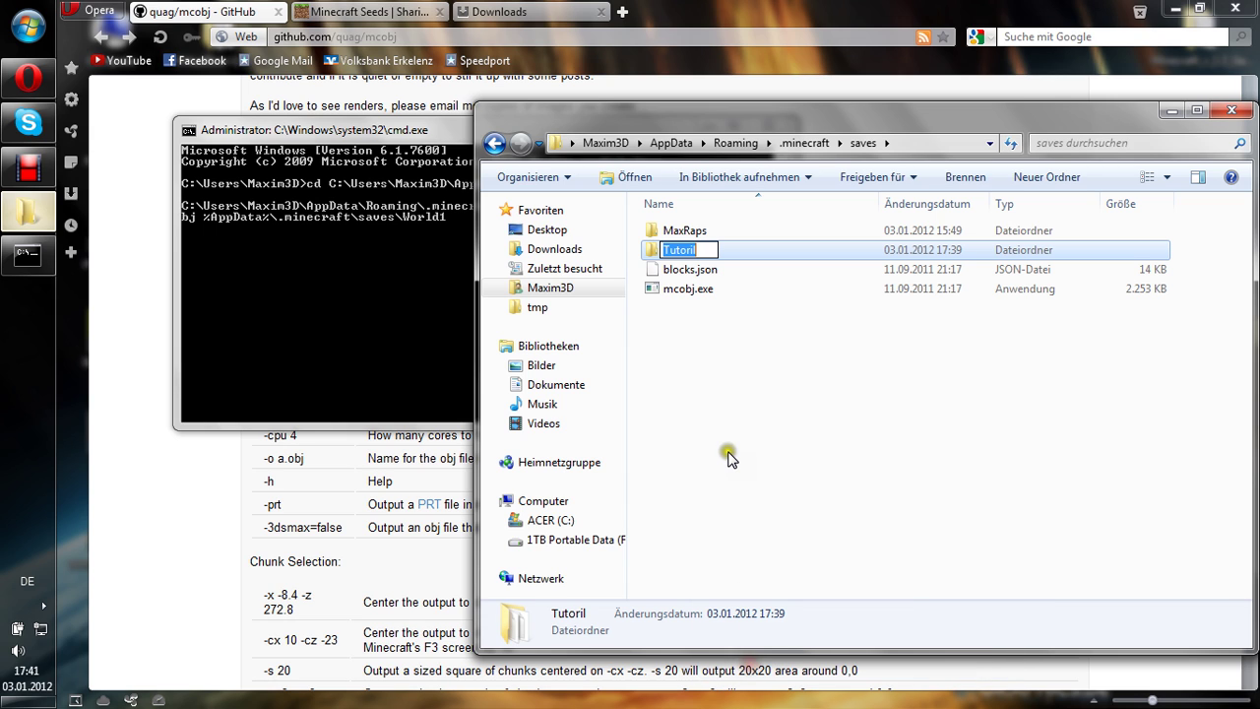
# - Replace World1 in the save path and world1 in the output name with Tutoril
pyautogui.click(365, 291)
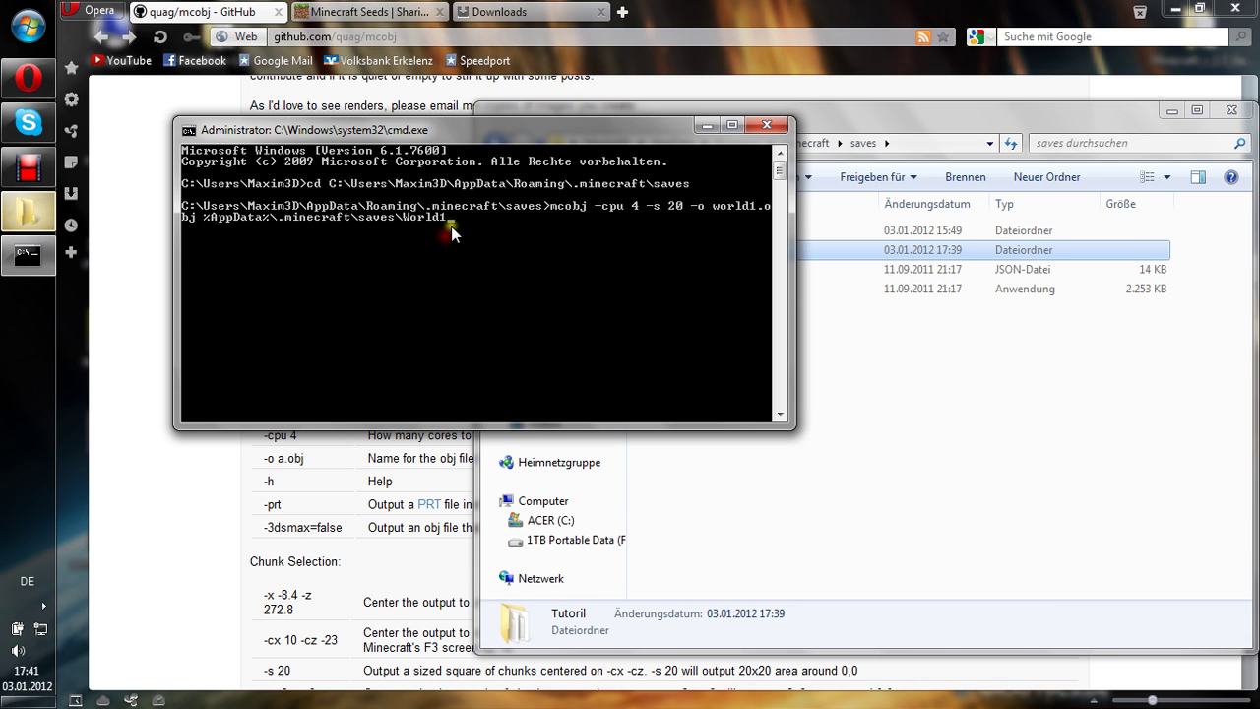
pyautogui.press('BackSpace')
pyautogui.press('BackSpace')
pyautogui.press('BackSpace')
pyautogui.press('BackSpace')
pyautogui.press('BackSpace')
pyautogui.rightClick(451, 227)
pyautogui.click(479, 279)
pyautogui.press('BackSpace')
pyautogui.press('BackSpace')
pyautogui.press('BackSpace')
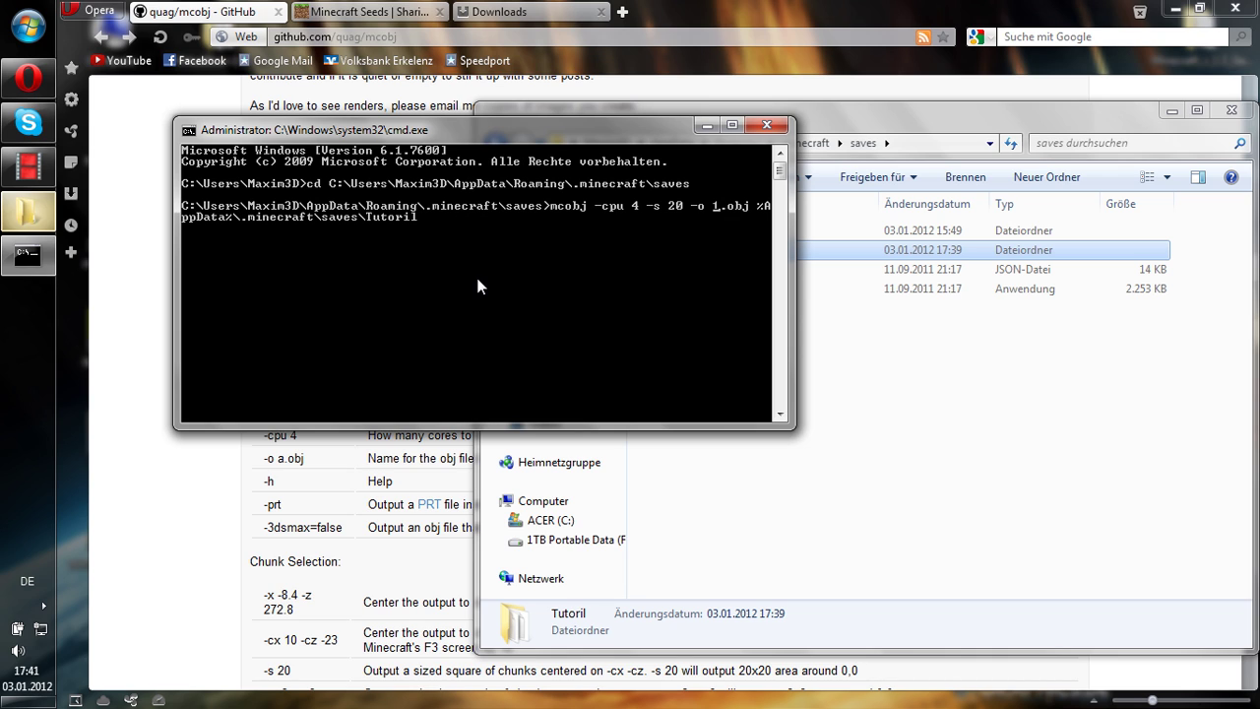
pyautogui.press('BackSpace')
pyautogui.press('BackSpace')
pyautogui.press('BackSpace')
pyautogui.rightClick(478, 278)
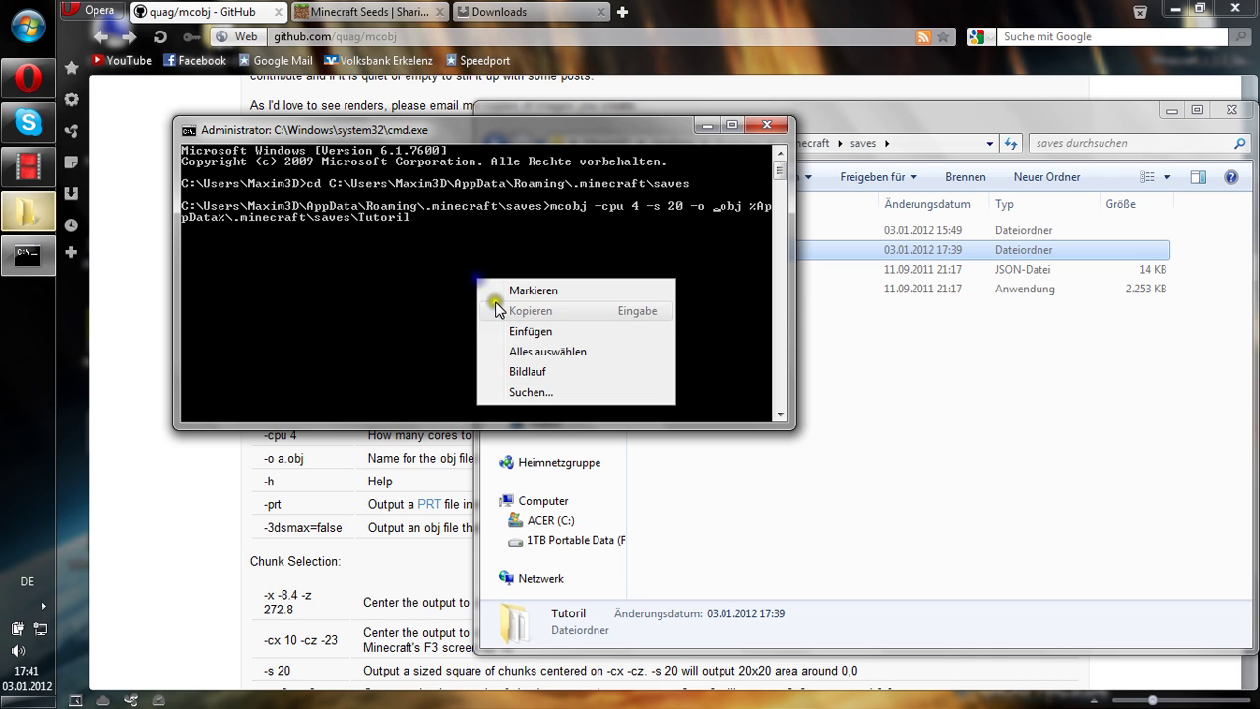
pyautogui.click(522, 332)
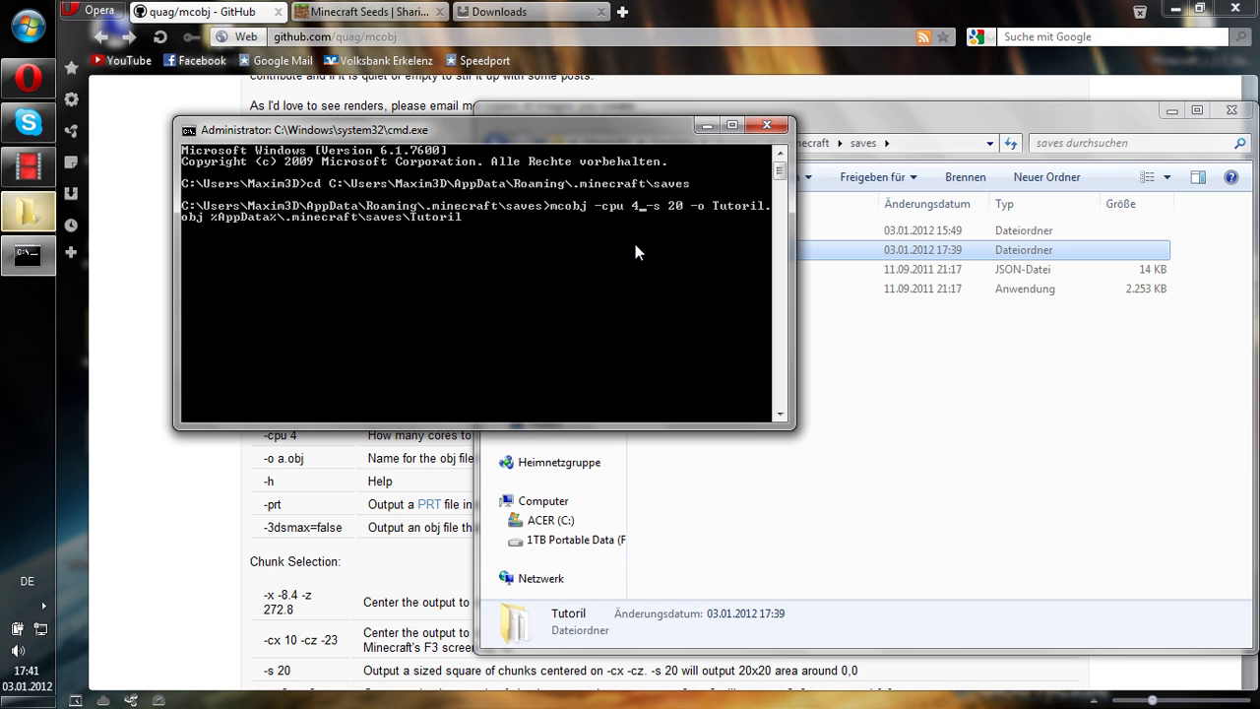
# - Change the CPU count from 4 to 2 and the size from 20 to 30
pyautogui.press('Delete')
pyautogui.write('2')
pyautogui.press('Right')
pyautogui.press('Right')
pyautogui.press('Right')
pyautogui.press('BackSpace')
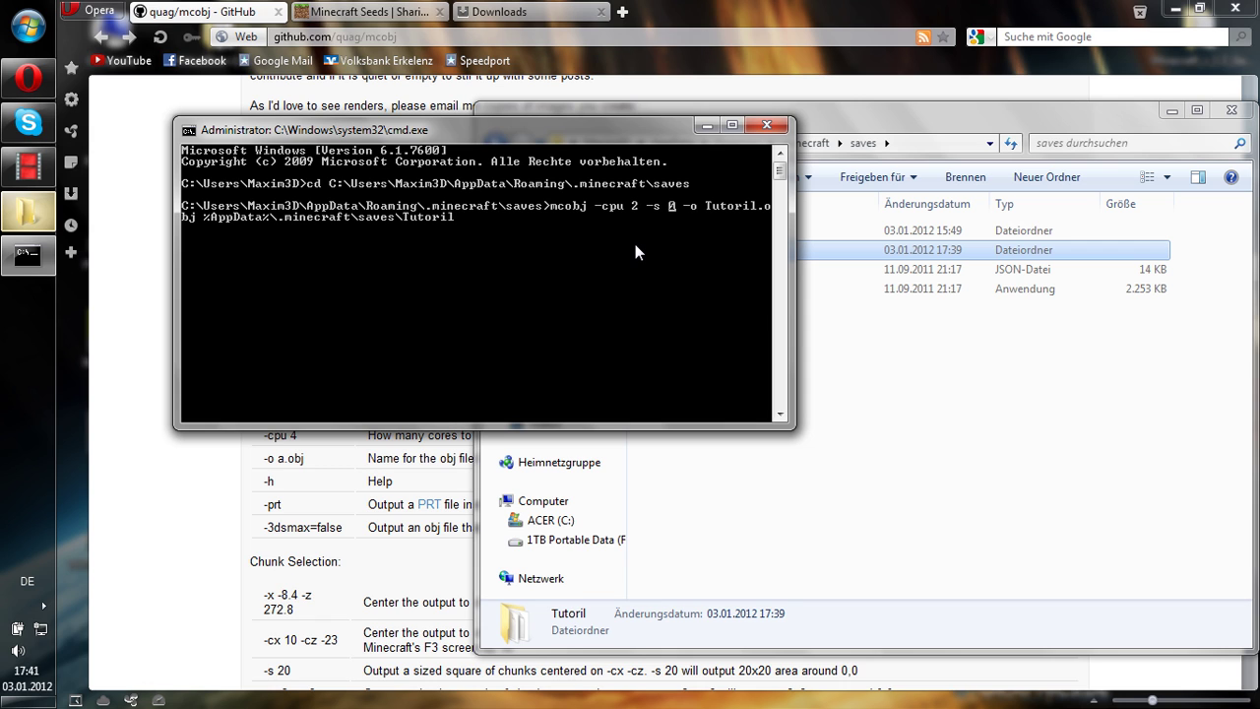
pyautogui.write('3')
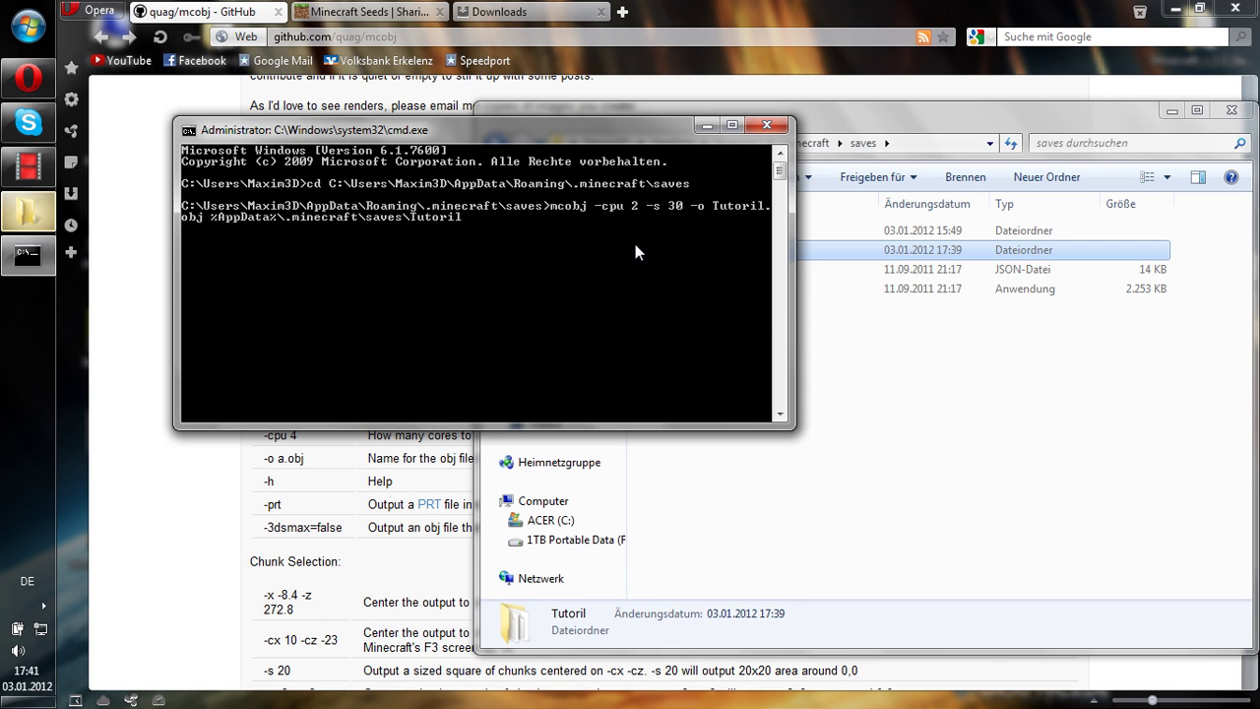
pyautogui.hotkey('alt', 'Tab')
# - Copy the '-x -8.4 -z 272.8' chunk-centre example from the mcobj page and return to the console
pyautogui.click(431, 402)
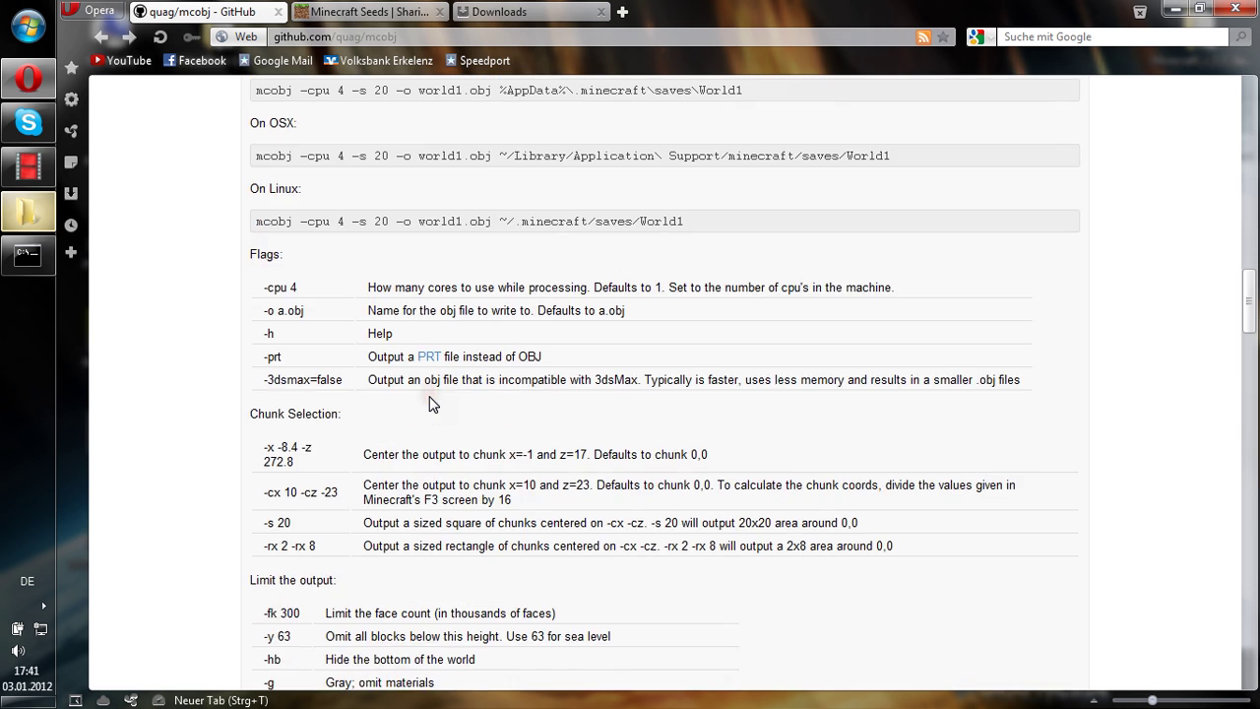
pyautogui.scroll(-2, 433, 404)
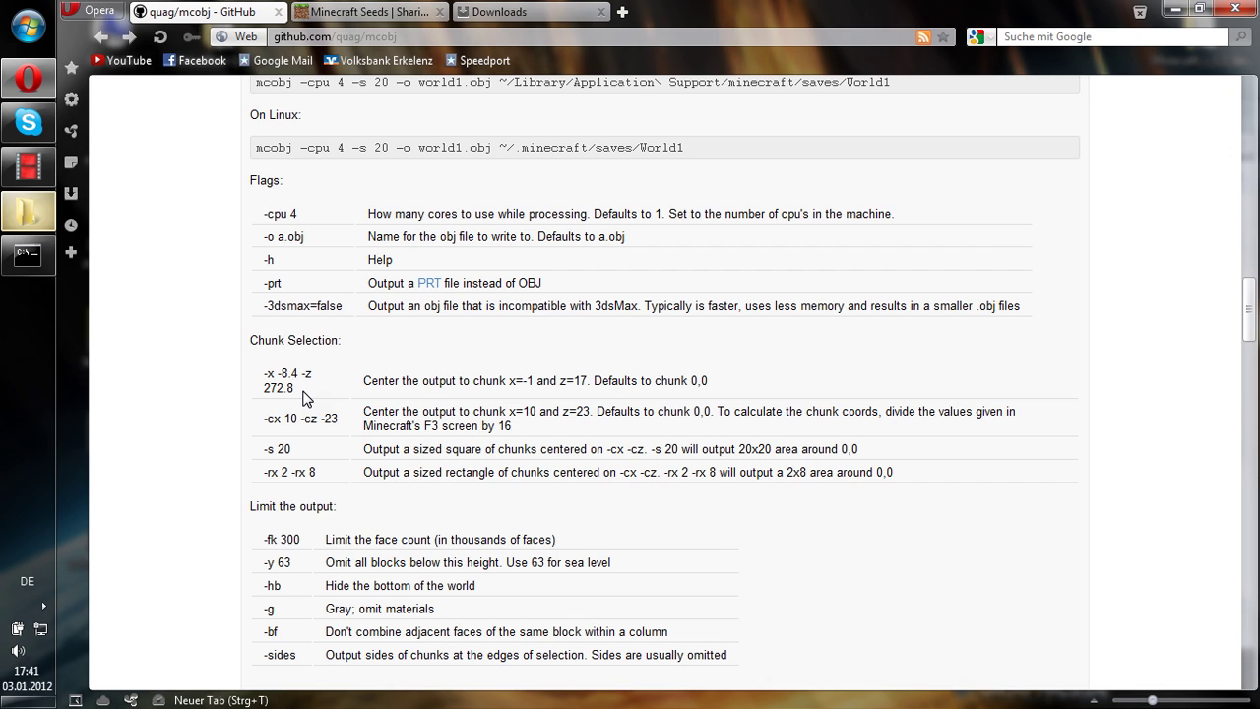
pyautogui.moveTo(254, 374); pyautogui.dragTo(345, 399)
pyautogui.hotkey('ctrl', 'c')
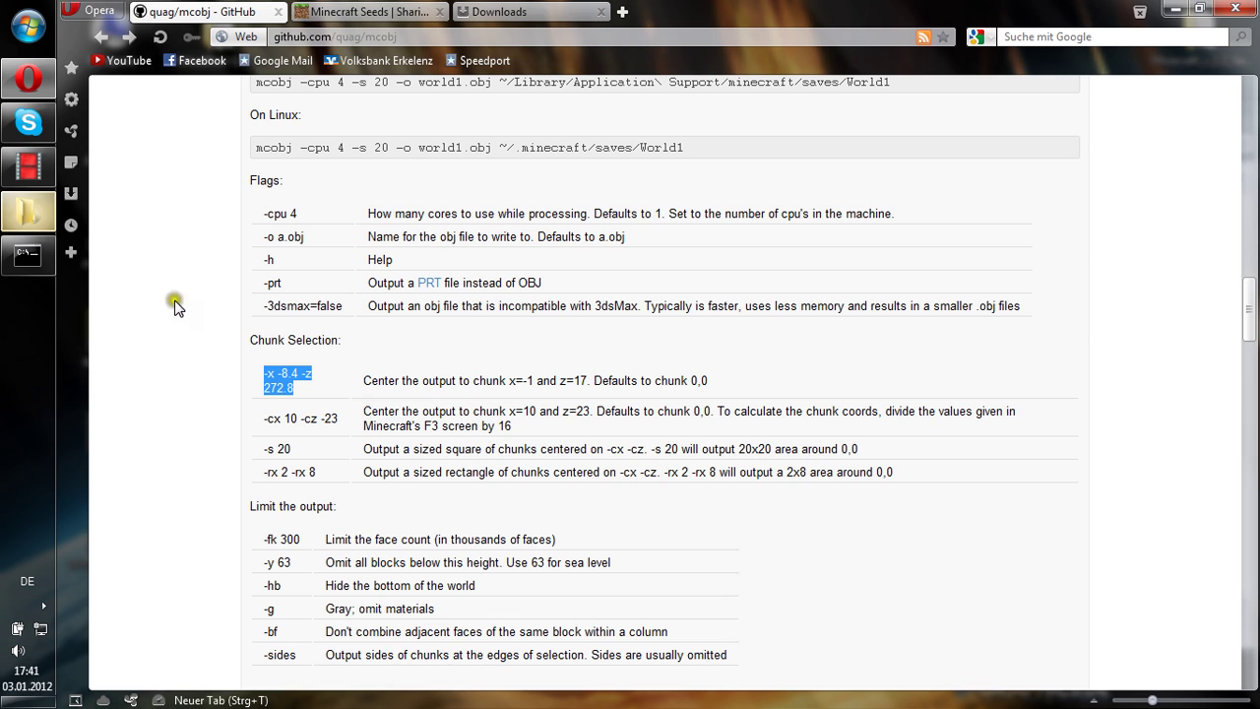
pyautogui.click(28, 254)
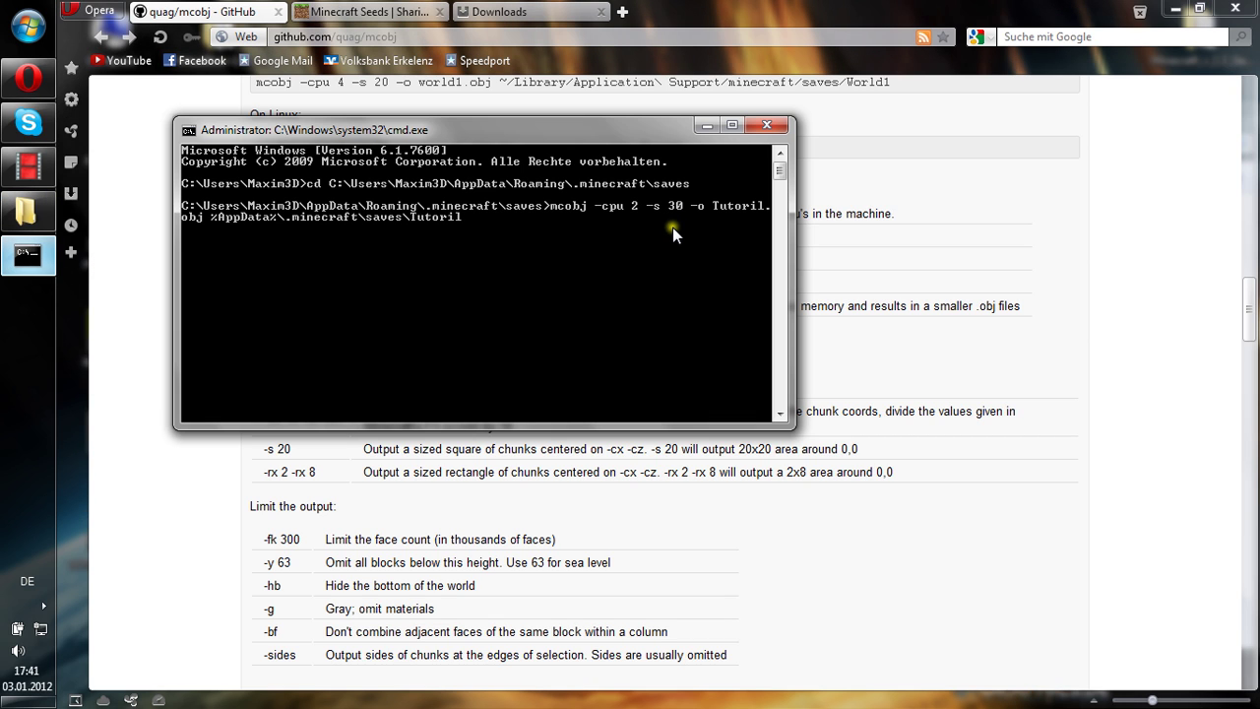
# - Fix the size to -s 30 and paste '-x -8.4 -z 272.8' into the command
pyautogui.hotkey('ctrl', 'v')
pyautogui.press('BackSpace')
pyautogui.press('BackSpace')
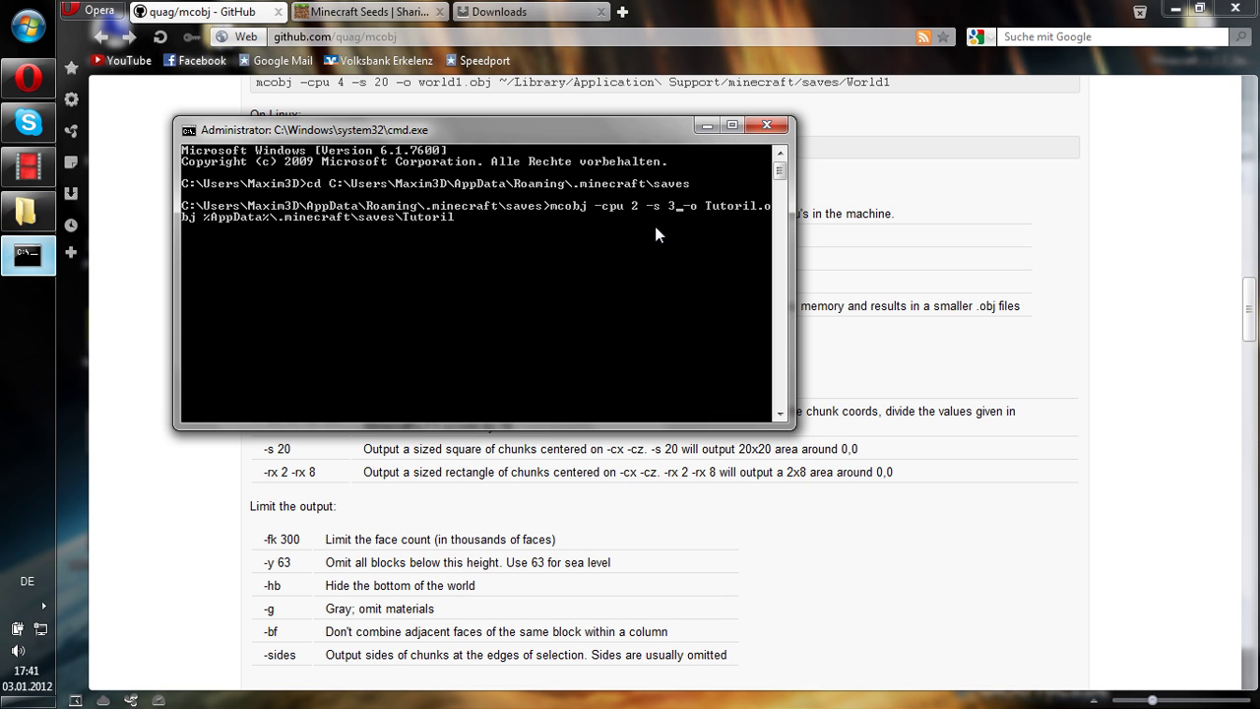
pyautogui.write('0')
pyautogui.rightClick(655, 228)
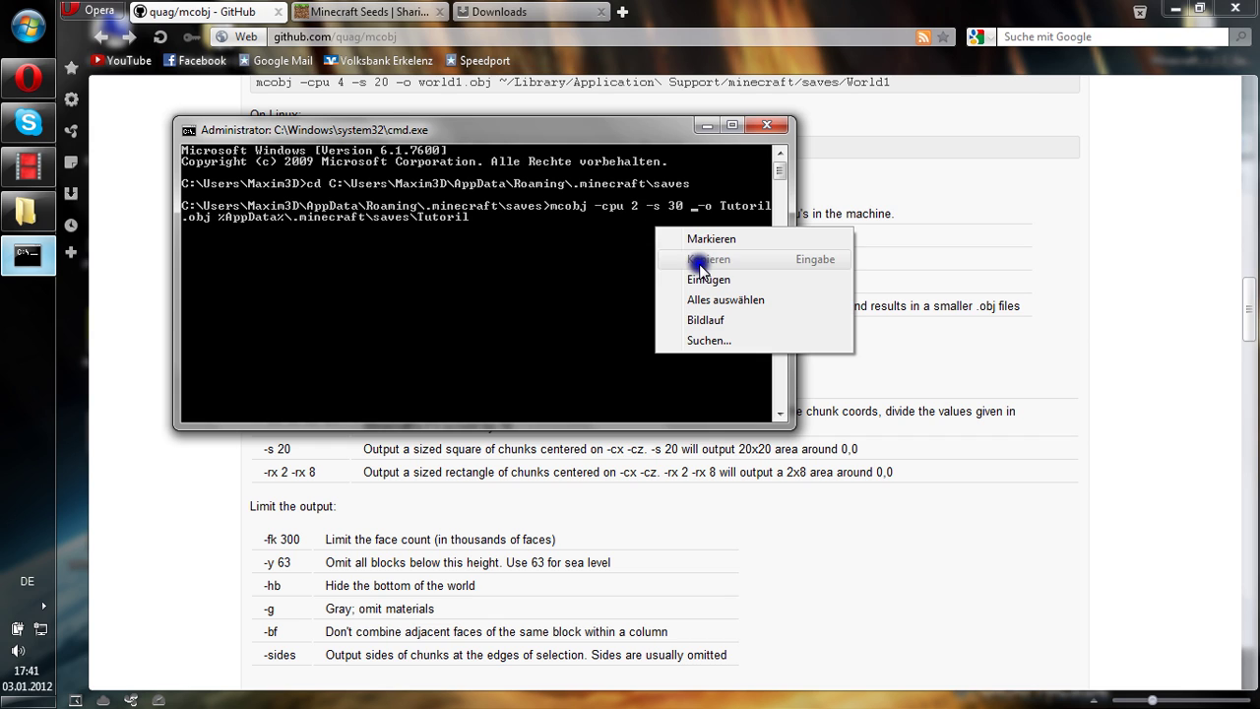
pyautogui.click(705, 279)
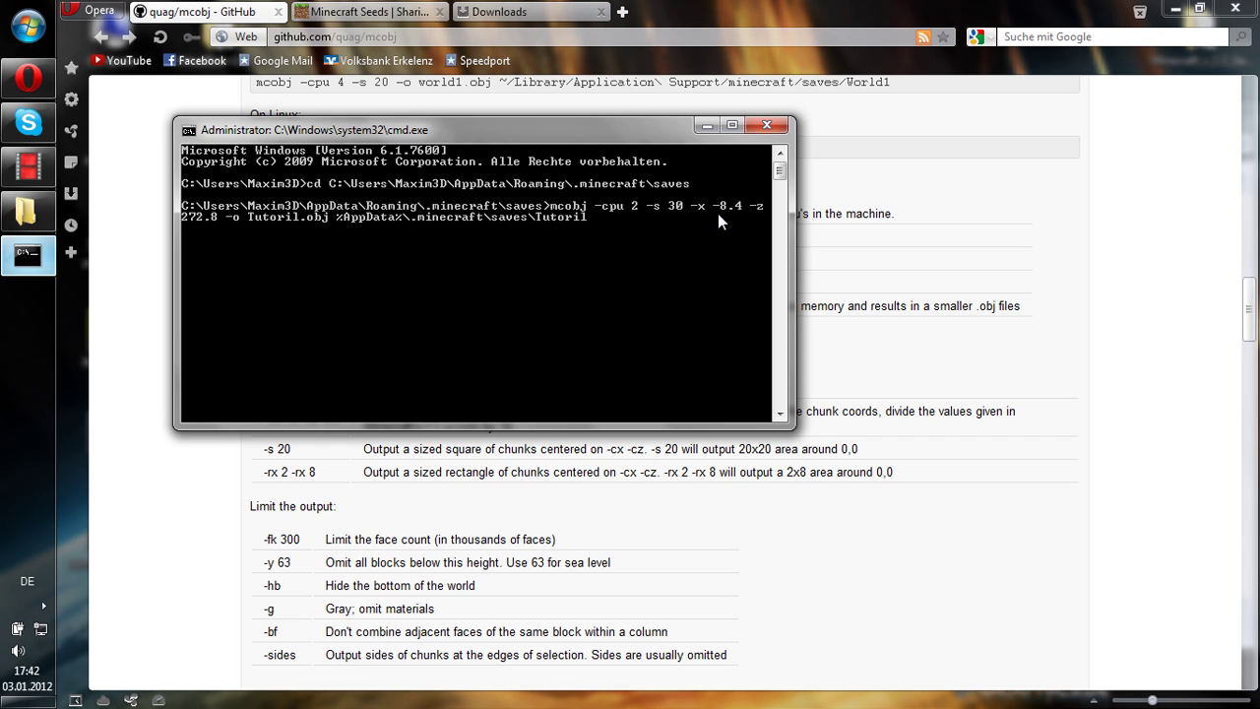
# - Edit the chunk-centre values to -x 89 -z 140
pyautogui.press('BackSpace')
pyautogui.press('BackSpace')
pyautogui.press('BackSpace')
pyautogui.press('BackSpace')
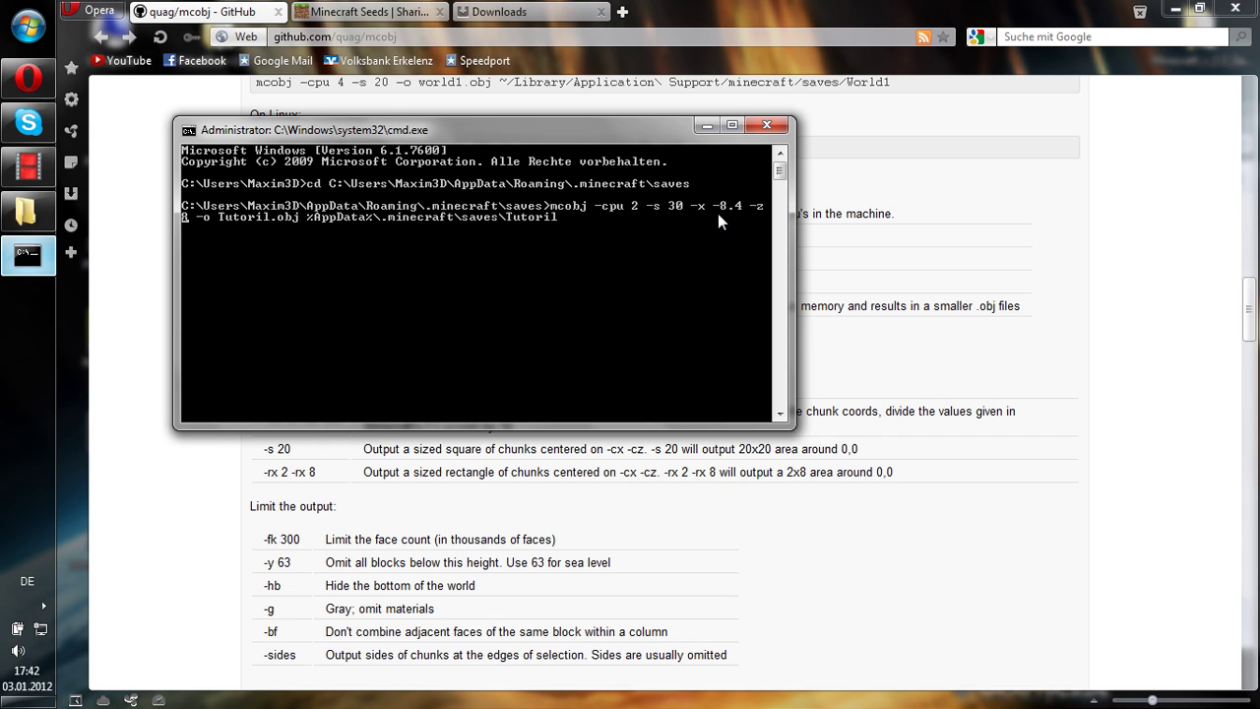
pyautogui.press('BackSpace')
pyautogui.write('140')
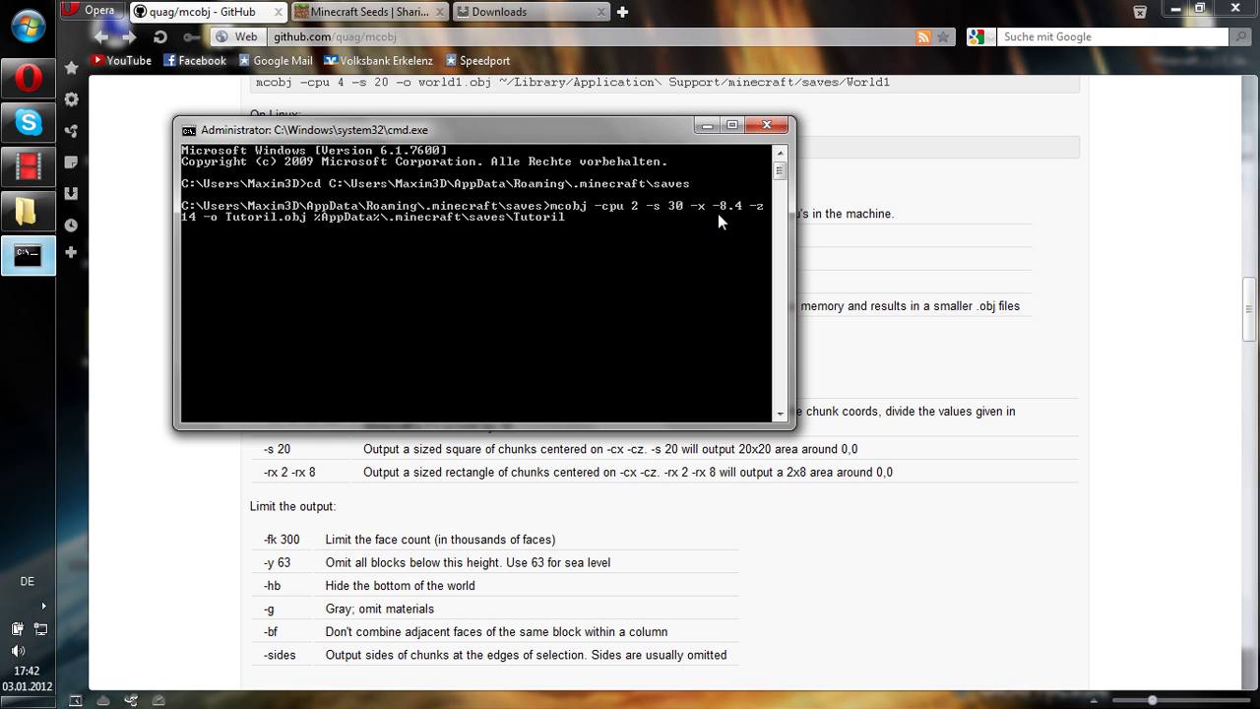
pyautogui.press('Left')
pyautogui.press('Left')
pyautogui.press('Left')
pyautogui.press('Left')
pyautogui.press('Left')
pyautogui.press('Left')
pyautogui.press('Left')
pyautogui.press('Left')
pyautogui.press('Left')
pyautogui.press('Left')
pyautogui.press('Left')
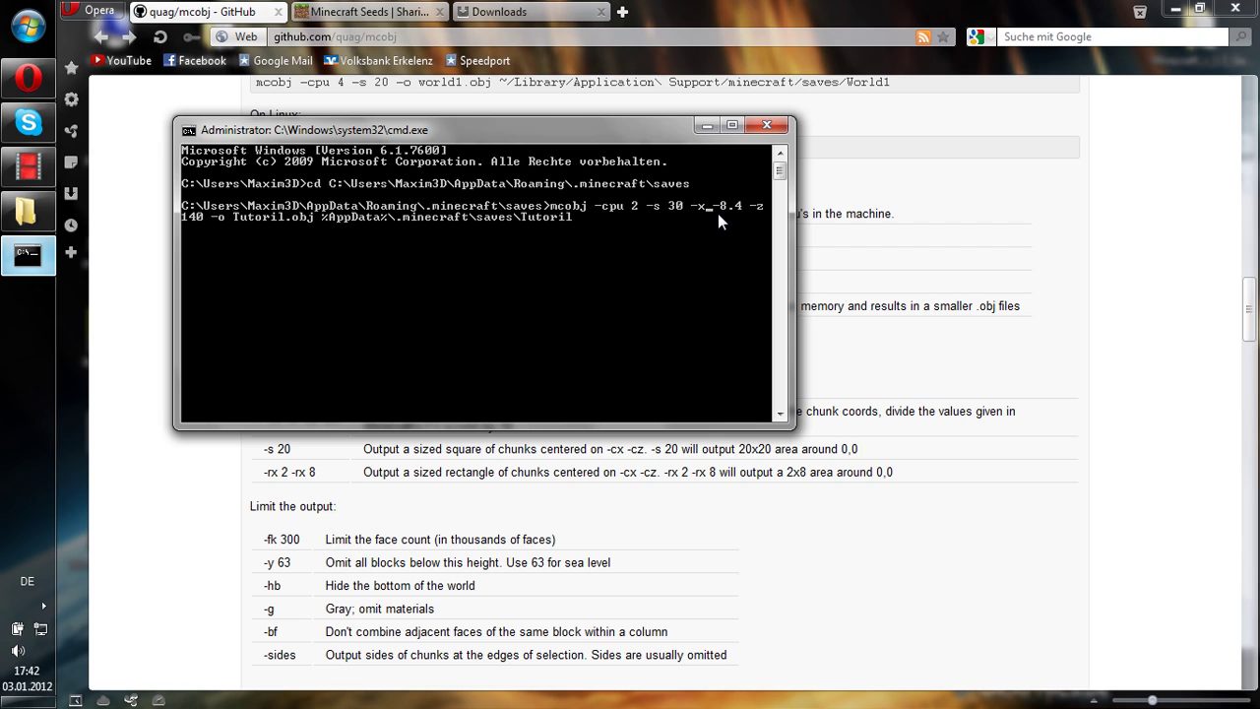
pyautogui.press('Delete')
pyautogui.press('Delete')
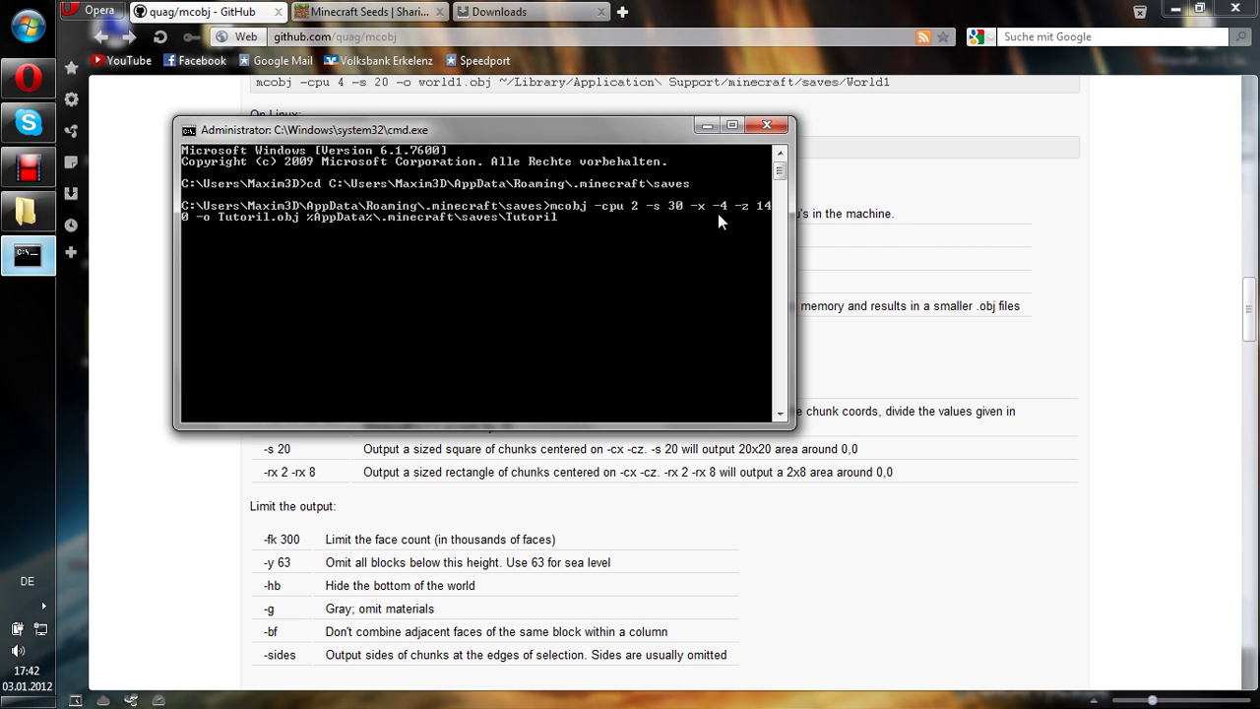
pyautogui.press('Delete')
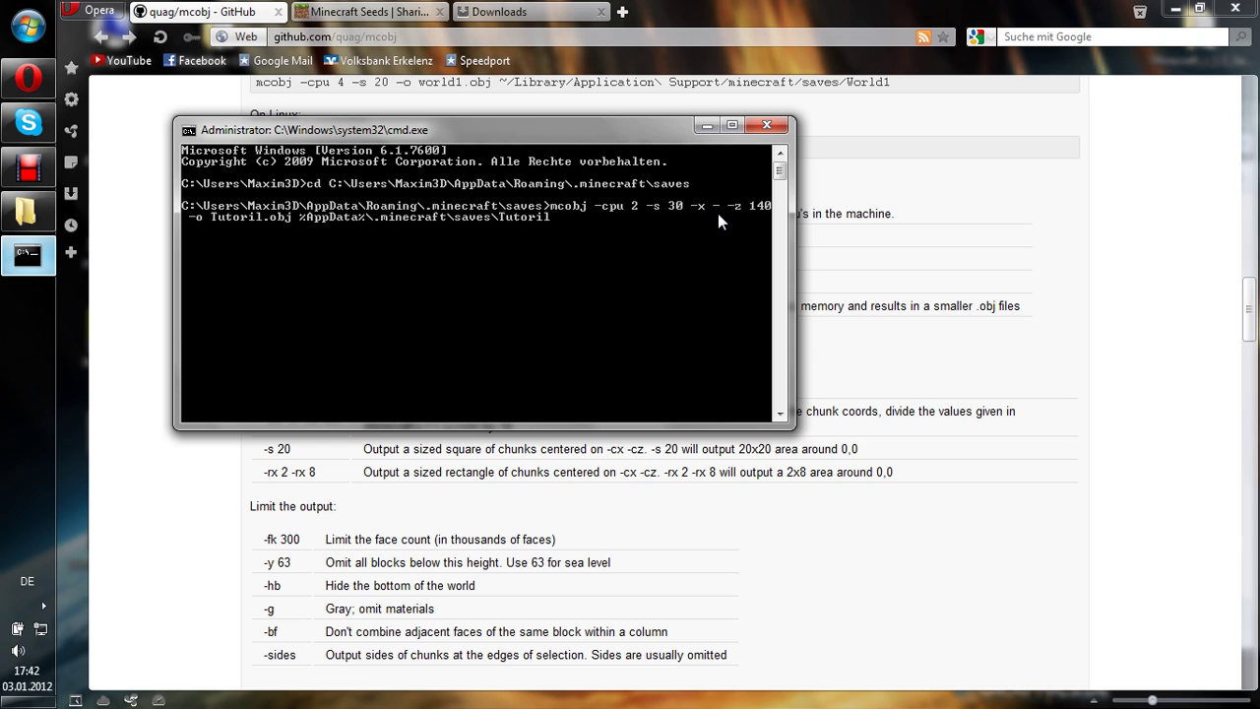
pyautogui.hotkey('ctrl', 'z')
pyautogui.hotkey('ctrl', 'z')
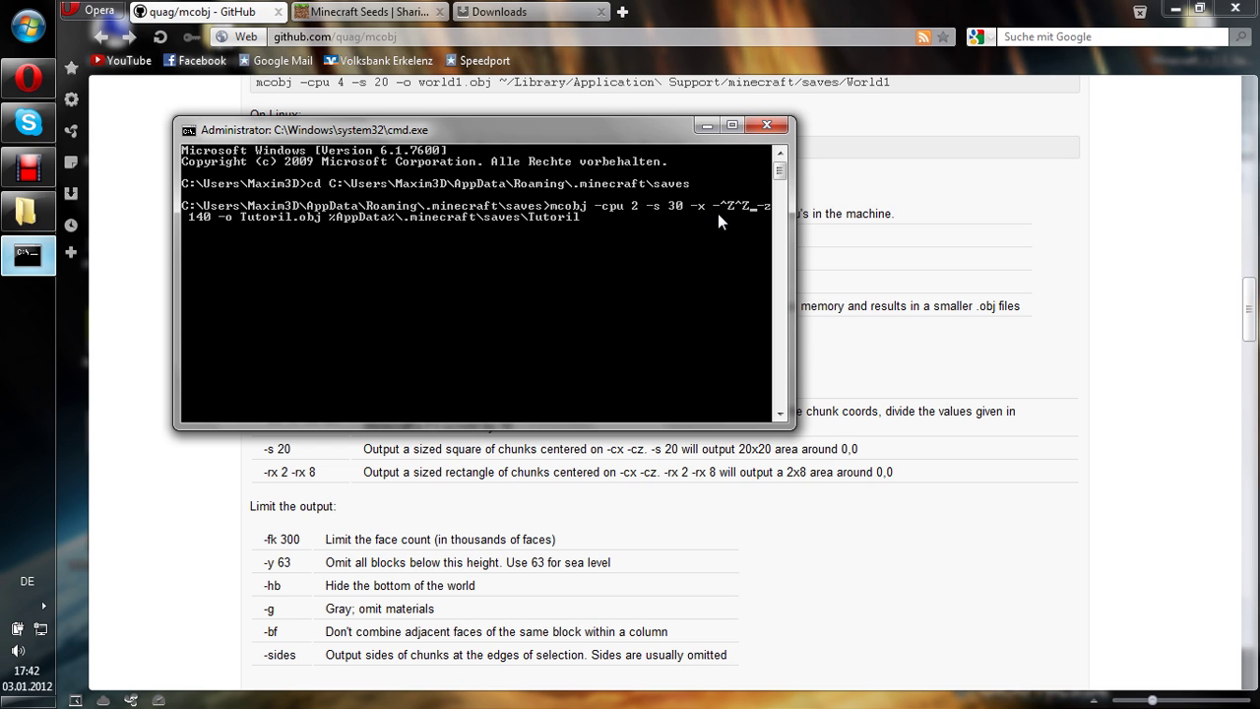
pyautogui.rightClick(718, 214)
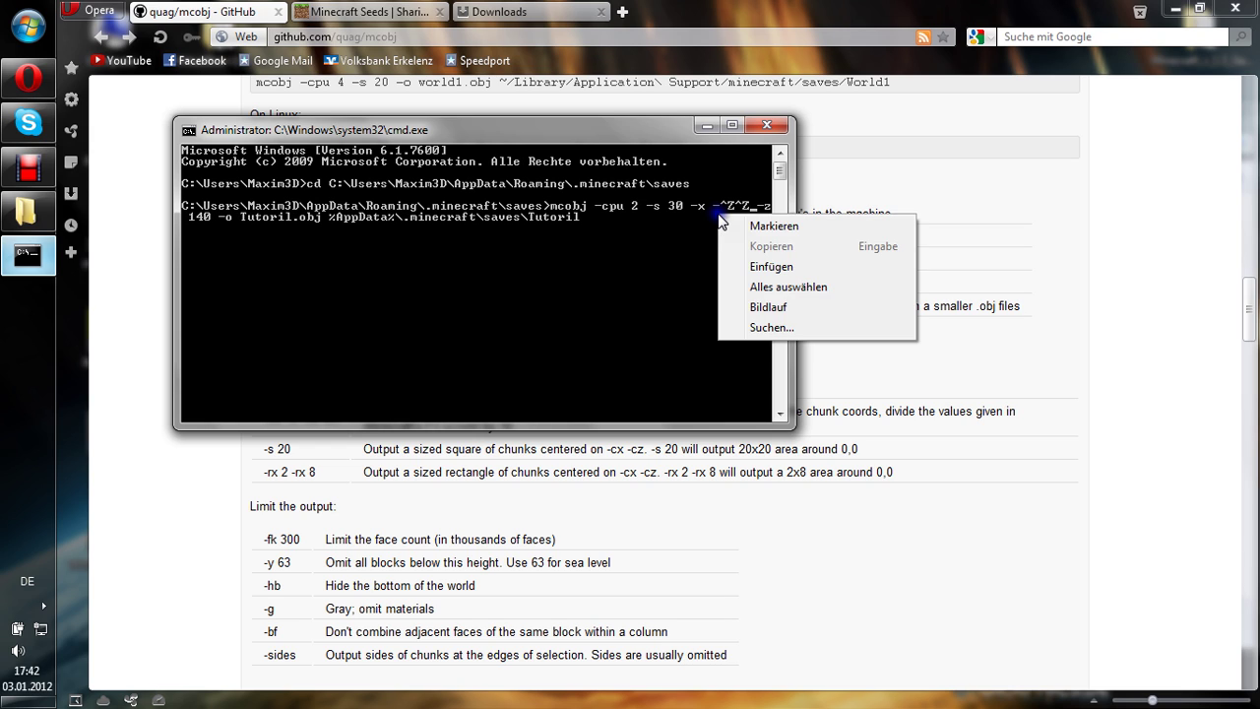
pyautogui.press('Escape')
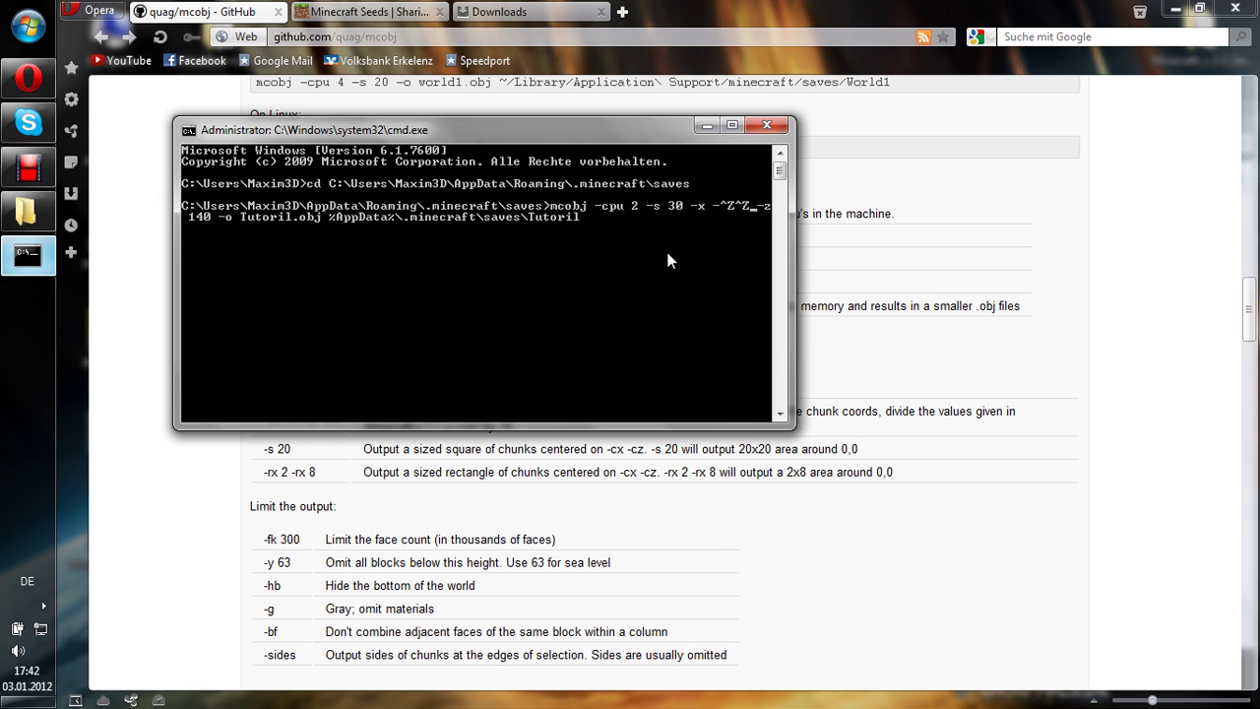
pyautogui.press('BackSpace')
pyautogui.press('BackSpace')
pyautogui.press('BackSpace')
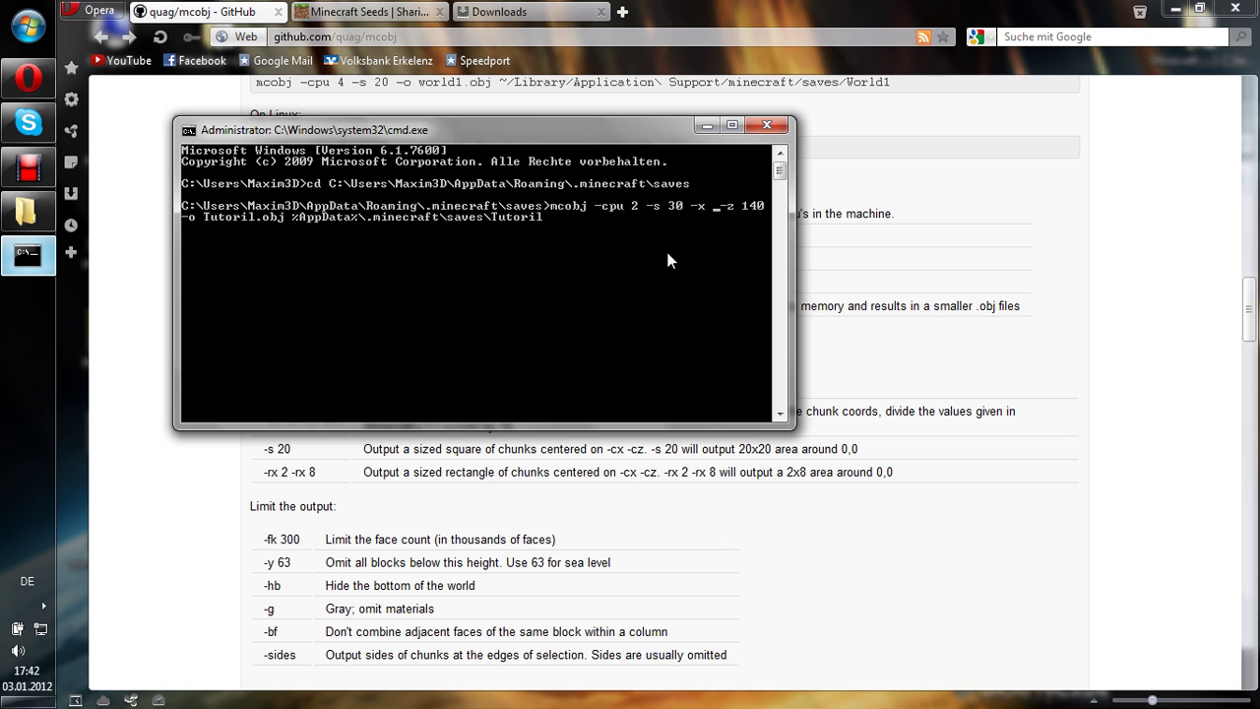
pyautogui.write('89')
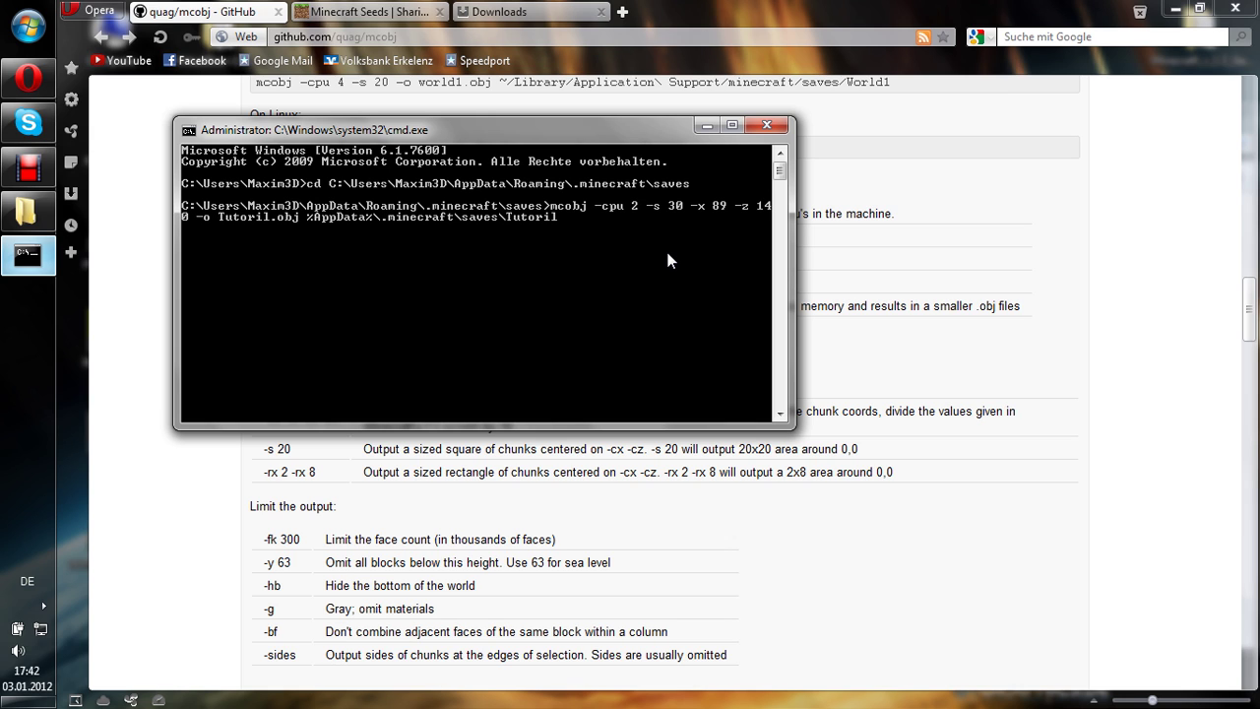
# - Copy the -bf flag from the mcobj page and insert it after -z 140 with a space
pyautogui.click(806, 179)
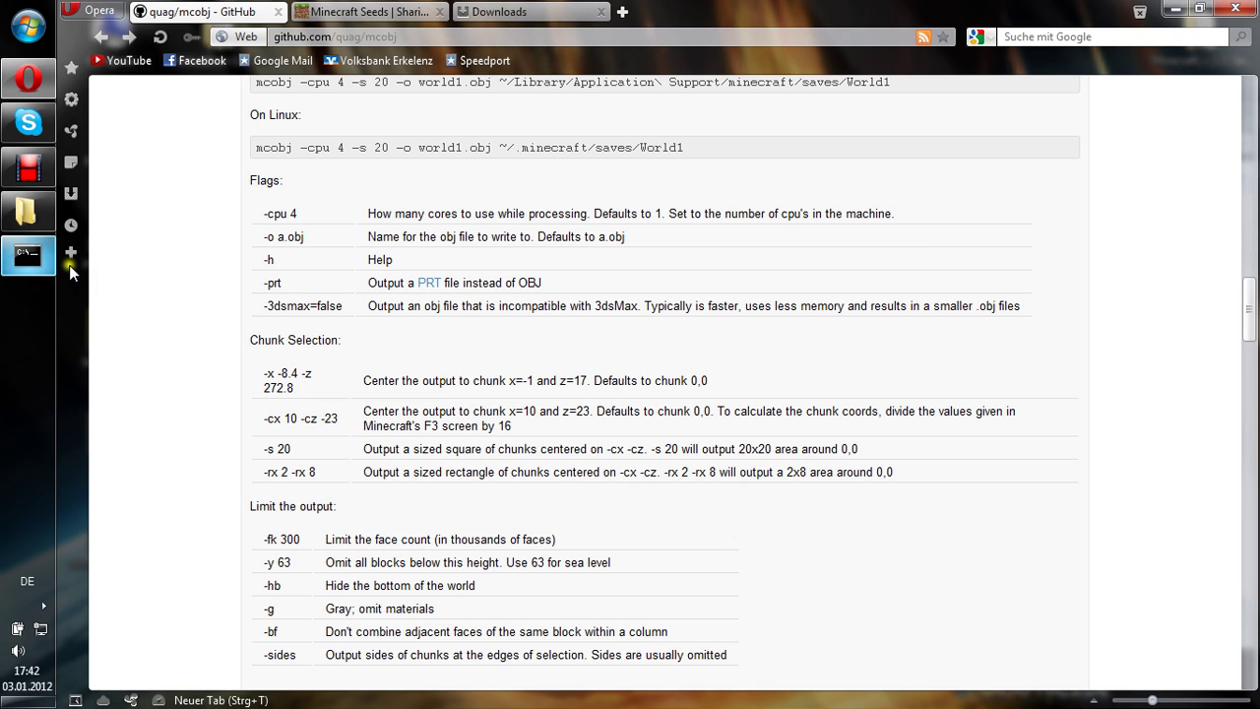
pyautogui.click(30, 258)
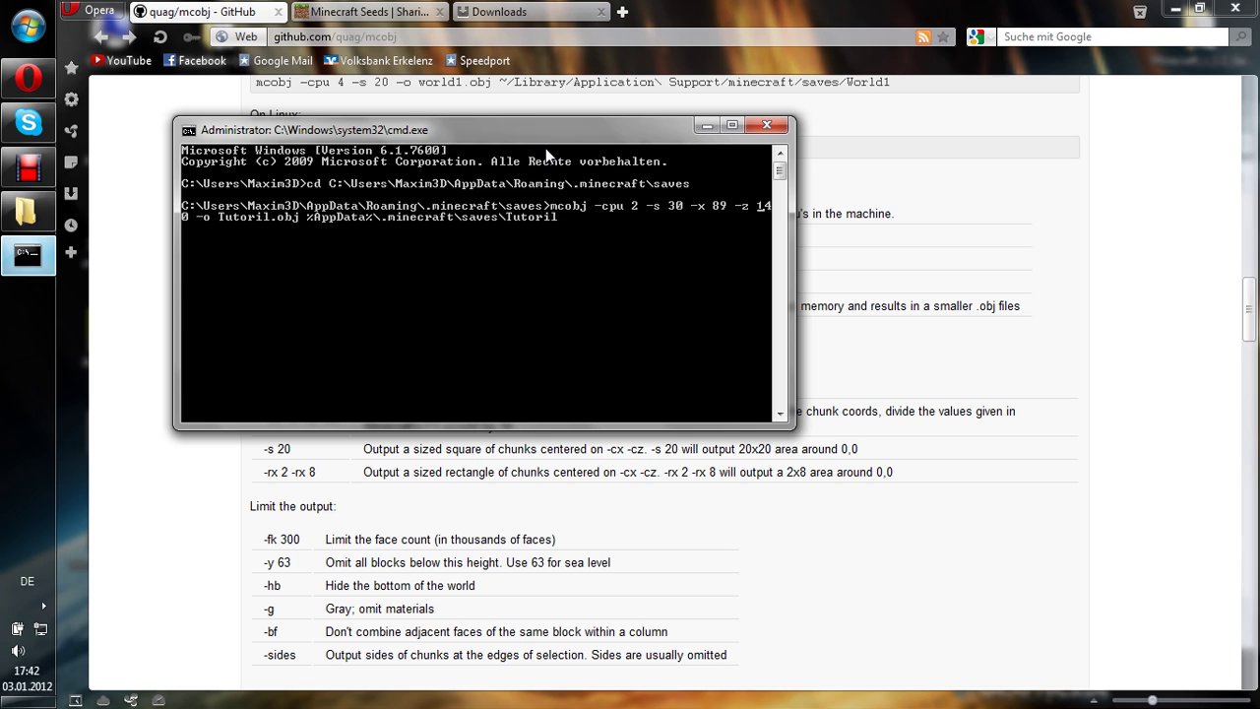
pyautogui.press('Right')
pyautogui.press('Right')
pyautogui.press('Right')
pyautogui.press('Right')
pyautogui.press('Right')
pyautogui.press('Right')
pyautogui.press('Right')
pyautogui.press('Right')
pyautogui.press('Right')
pyautogui.click(344, 638)
pyautogui.doubleClick(275, 631)
pyautogui.hotkey('ctrl', 'c')
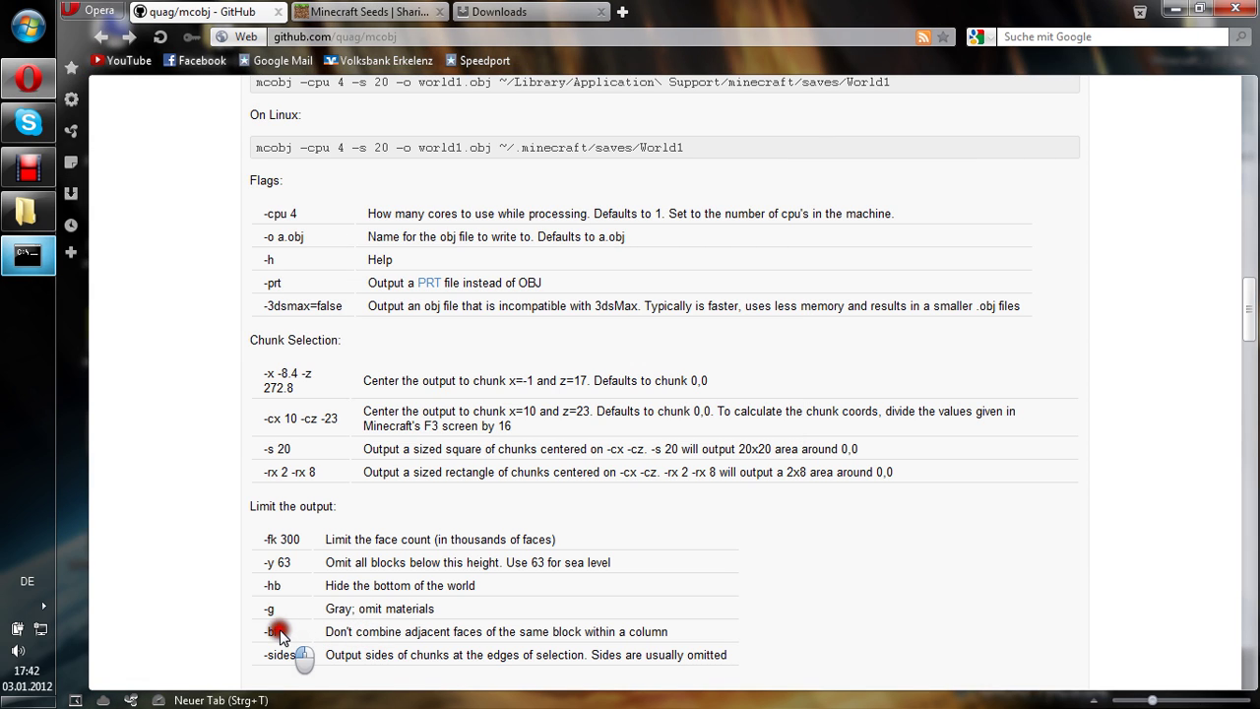
pyautogui.click(27, 255)
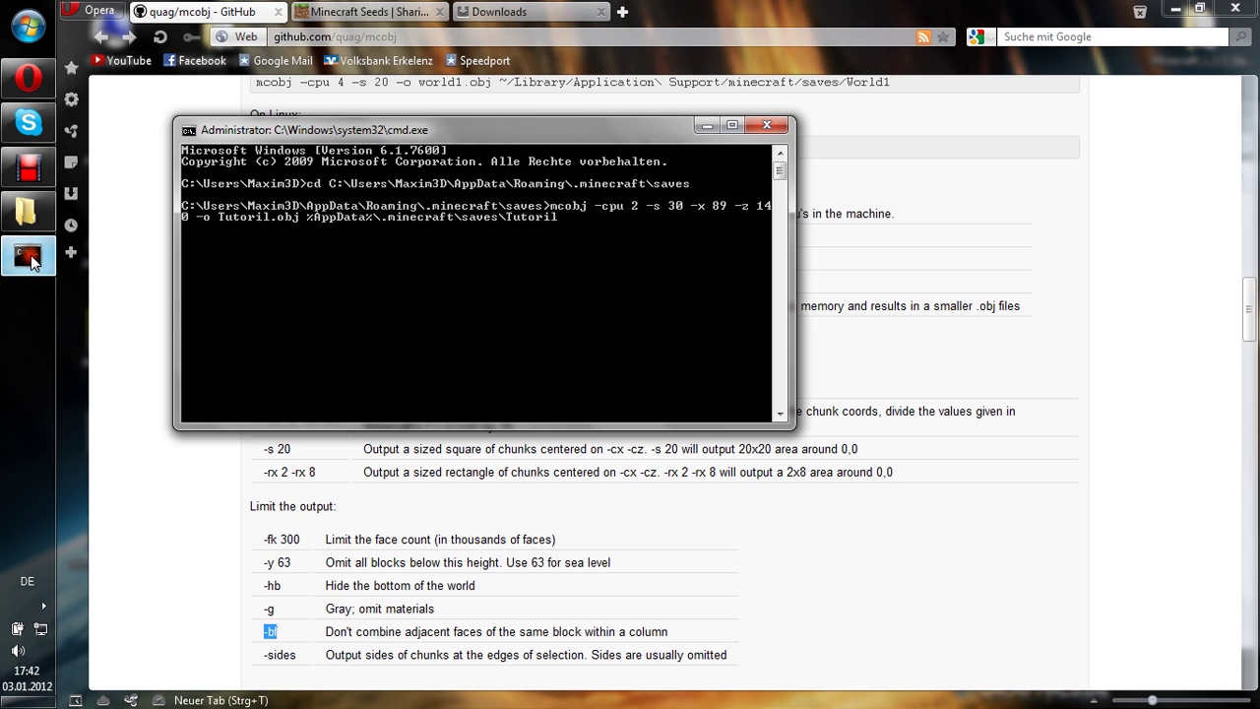
pyautogui.rightClick(205, 247)
pyautogui.click(248, 295)
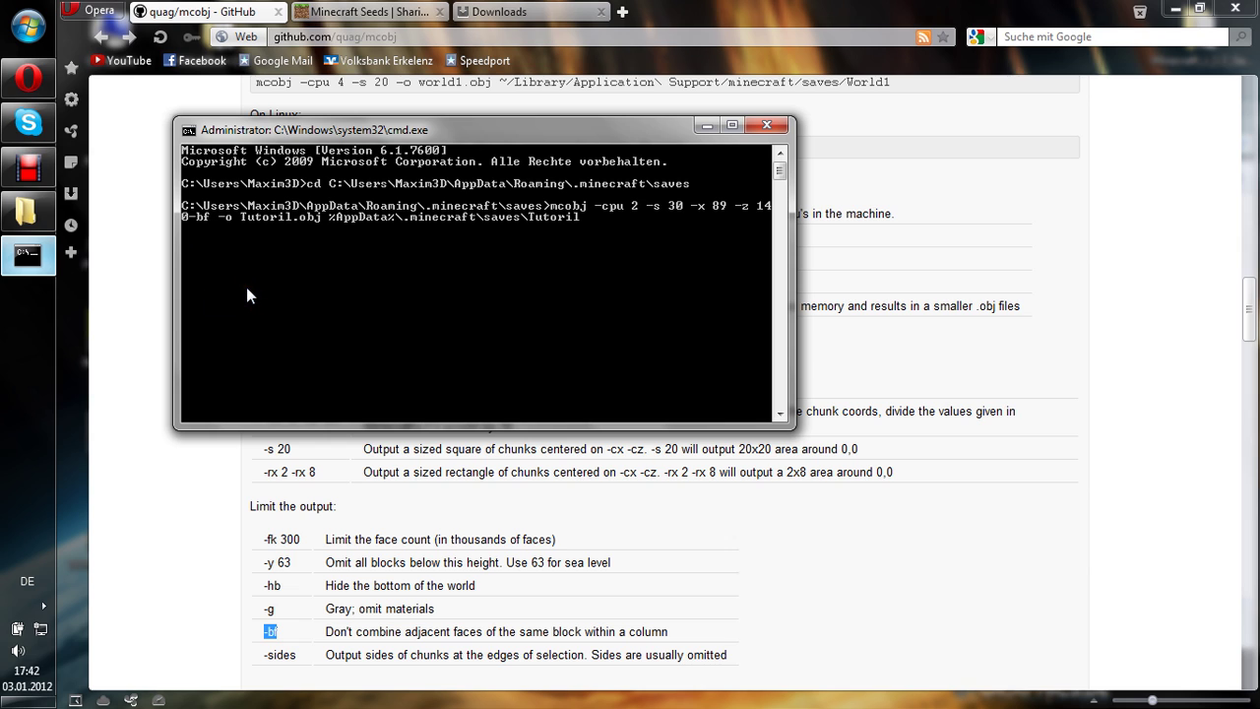
pyautogui.press('Left')
pyautogui.press('Left')
pyautogui.press('Left')
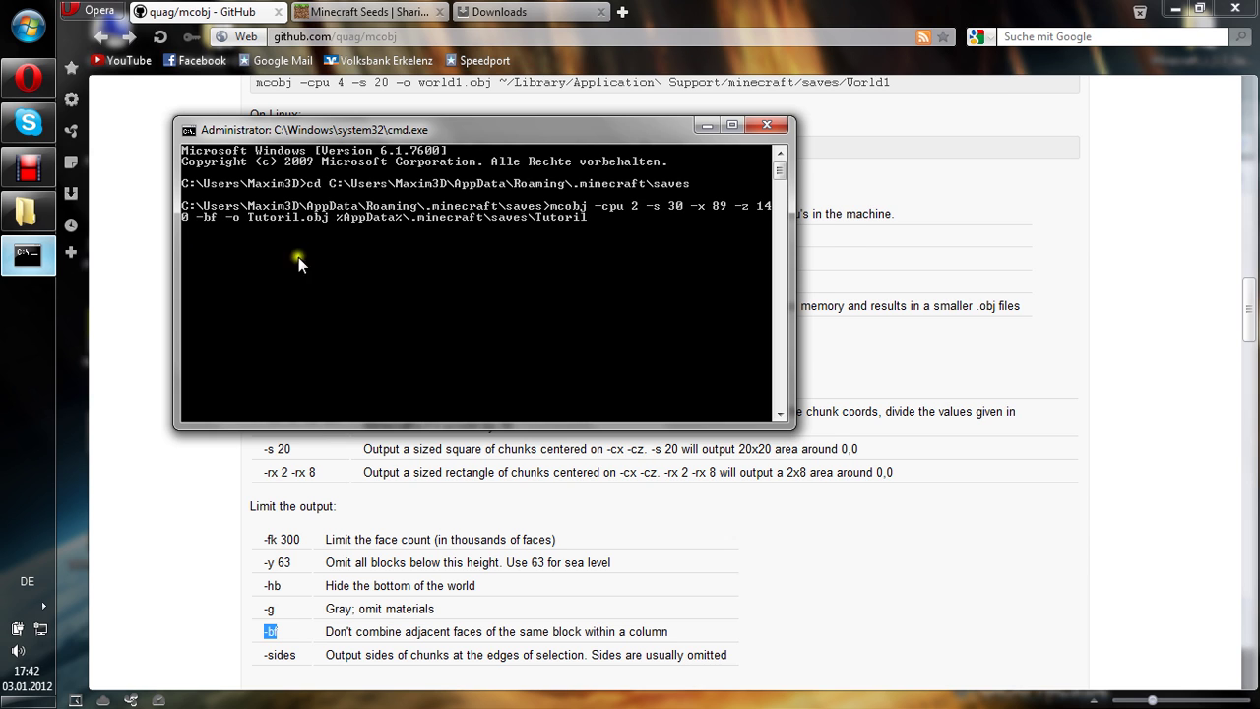
# - Copy the -y 63 height flag from the mcobj documentation page
pyautogui.click(707, 125)
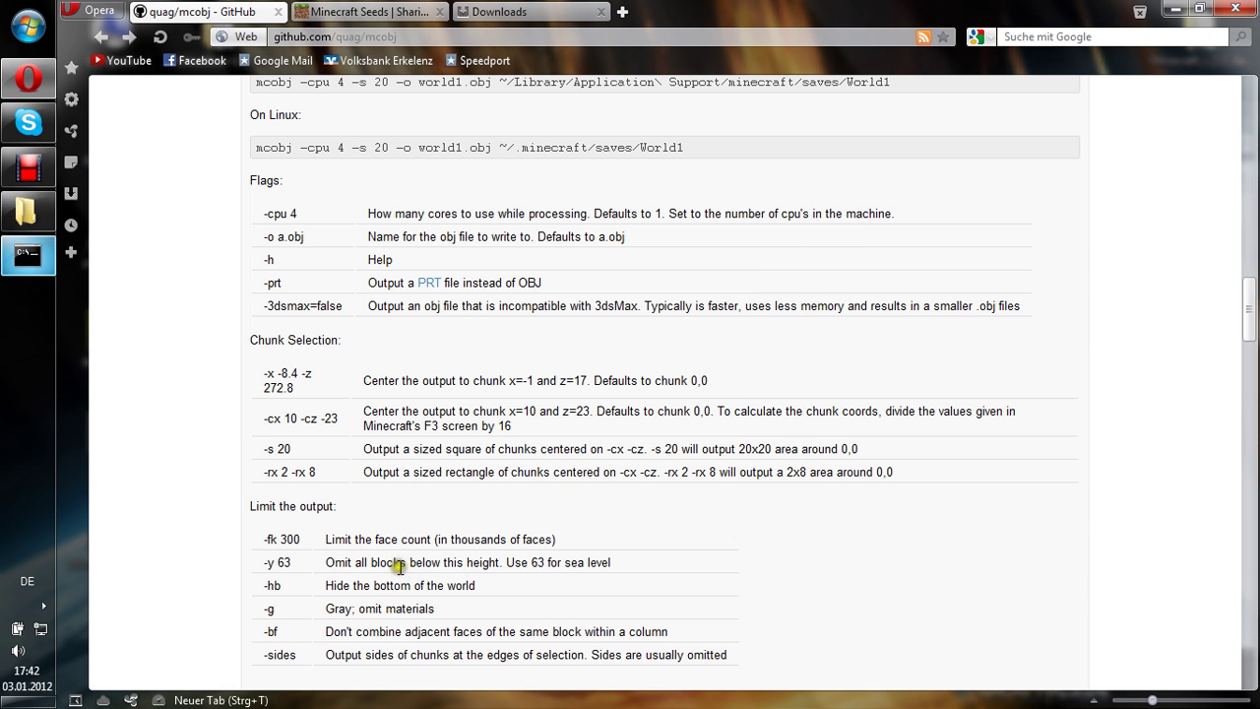
pyautogui.moveTo(293, 563); pyautogui.dragTo(263, 569)
pyautogui.hotkey('ctrl', 'c')
pyautogui.click(281, 547)
pyautogui.scroll(-1, 291, 557)
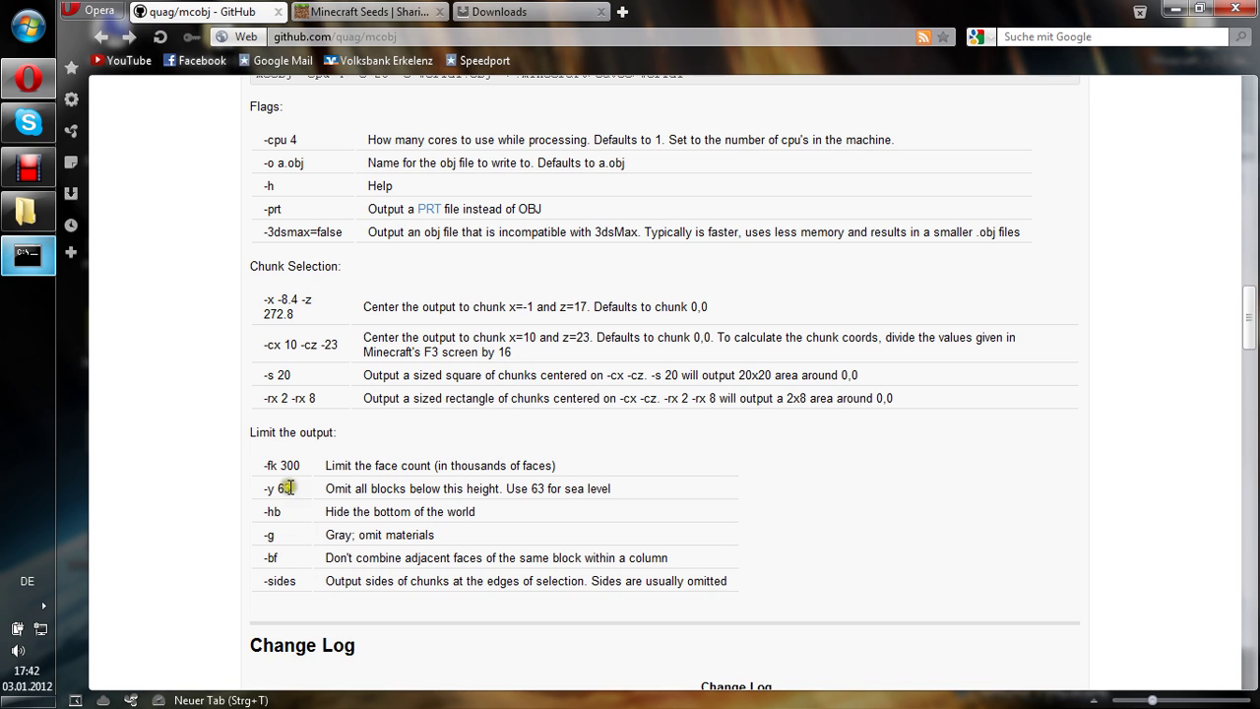
pyautogui.moveTo(293, 489); pyautogui.dragTo(264, 495)
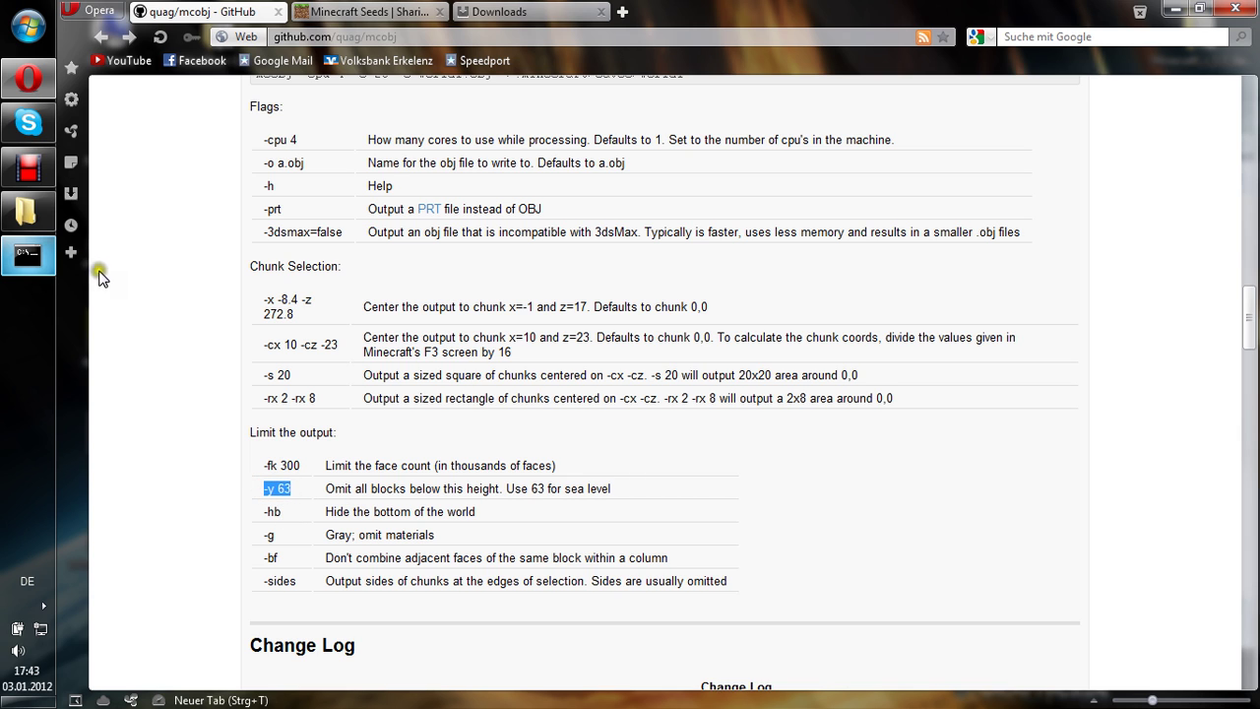
# - Paste the flag into the command, change it to -y 30, and run the Tutoril export
pyautogui.click(22, 170)
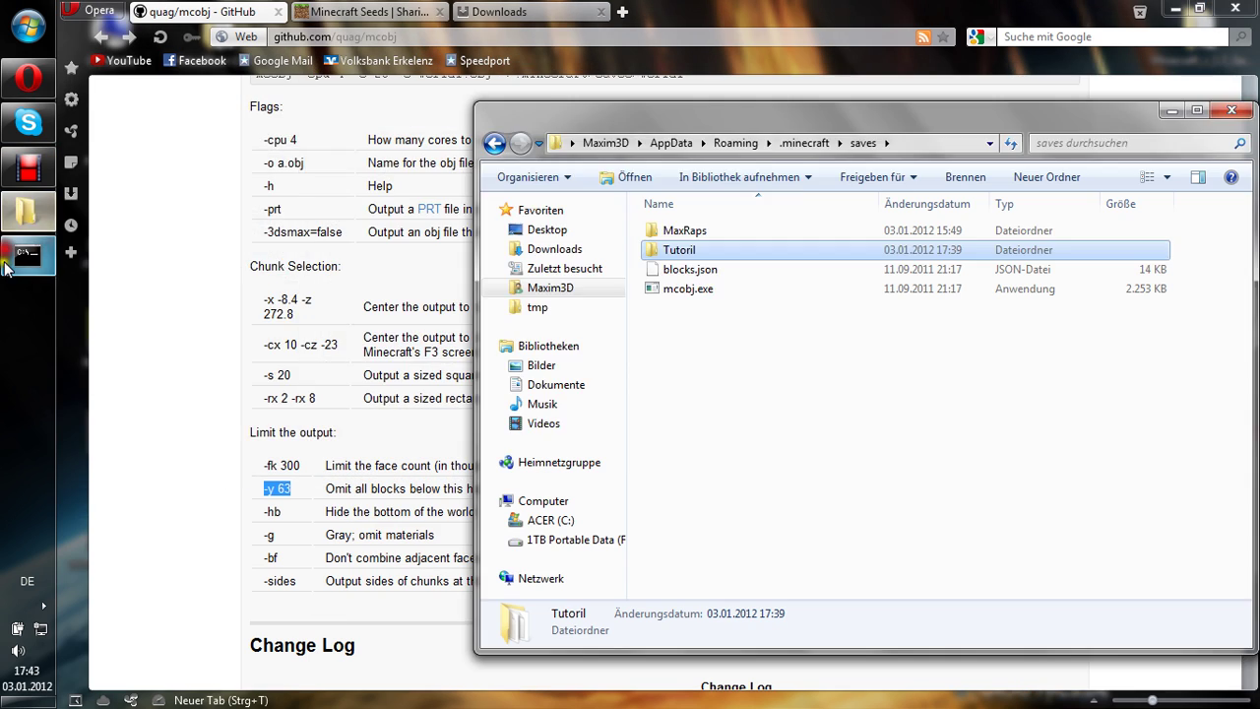
pyautogui.click(28, 254)
pyautogui.rightClick(230, 226)
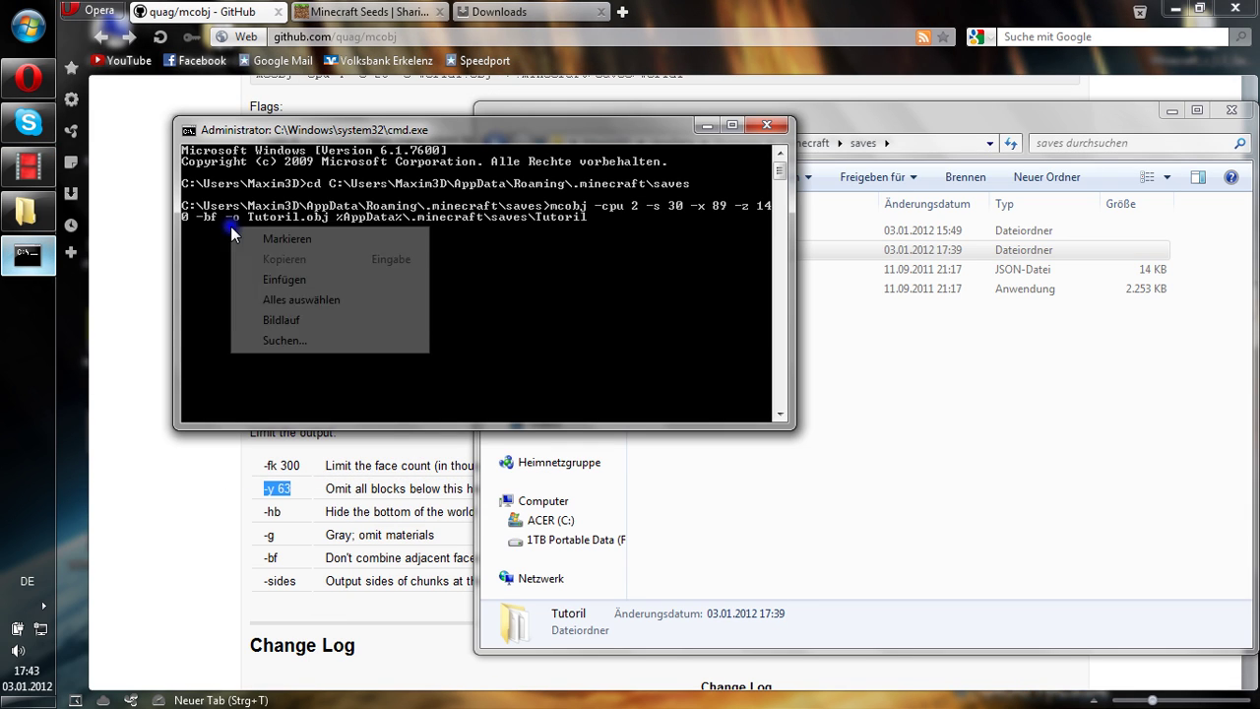
pyautogui.click(290, 282)
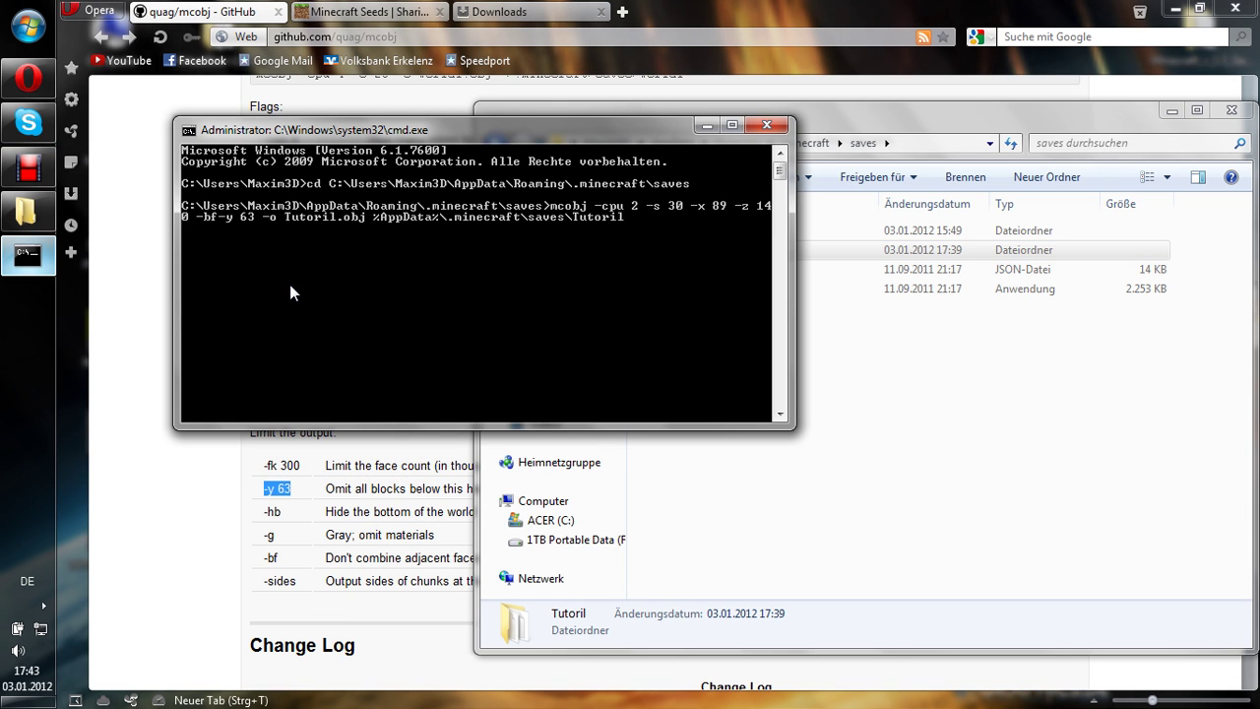
pyautogui.press('Left')
pyautogui.press('Left')
pyautogui.press('Right')
pyautogui.press('Right')
pyautogui.press('Right')
pyautogui.press('Right')
pyautogui.press('BackSpace')
pyautogui.press('BackSpace')
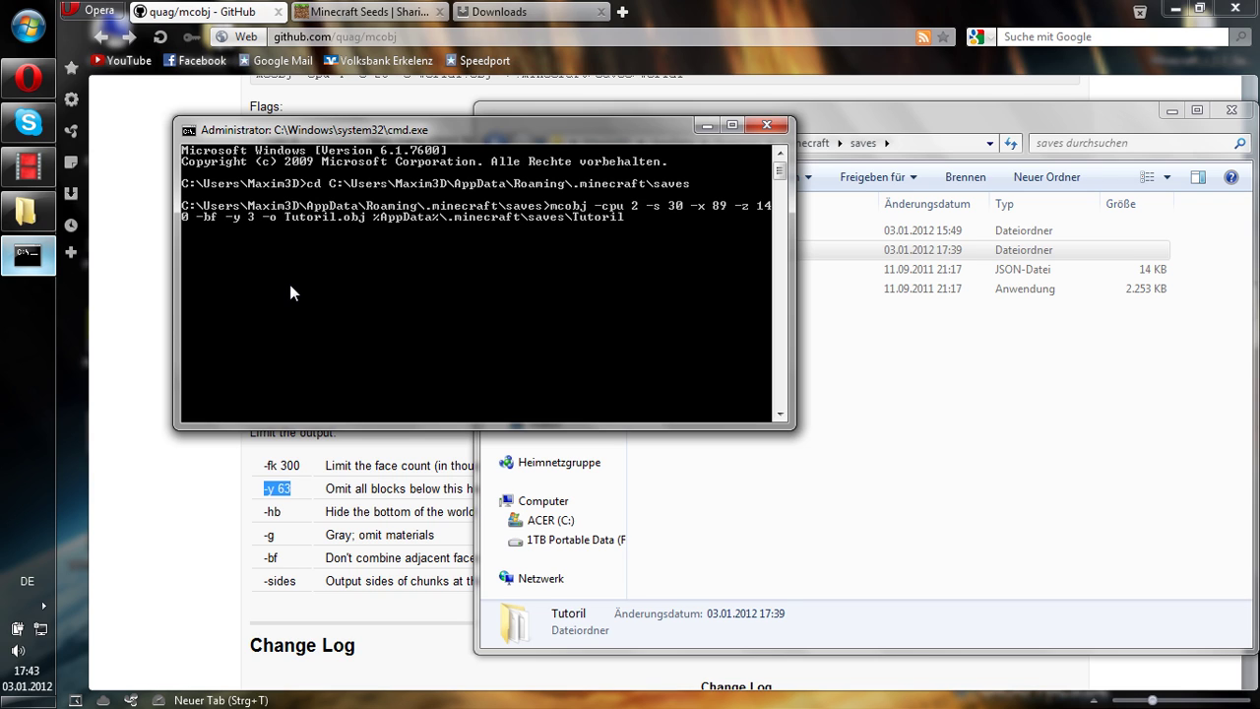
pyautogui.press('Right')
pyautogui.write('0')
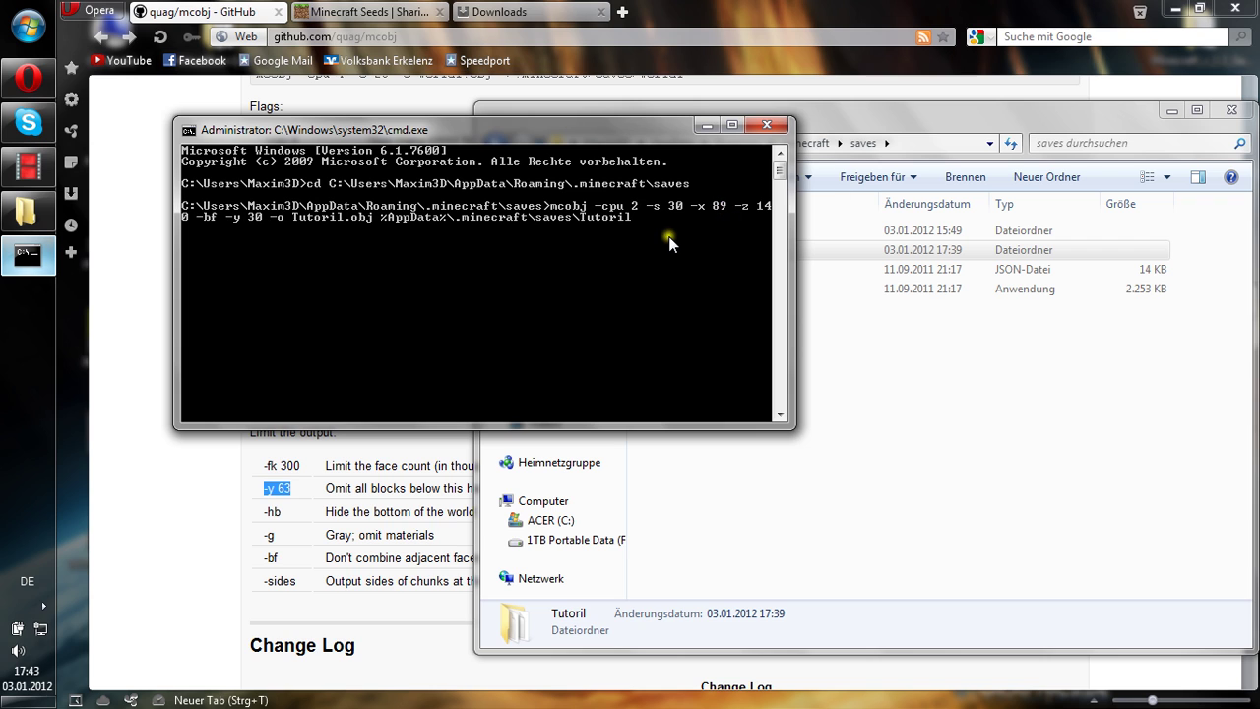
pyautogui.press('Return')
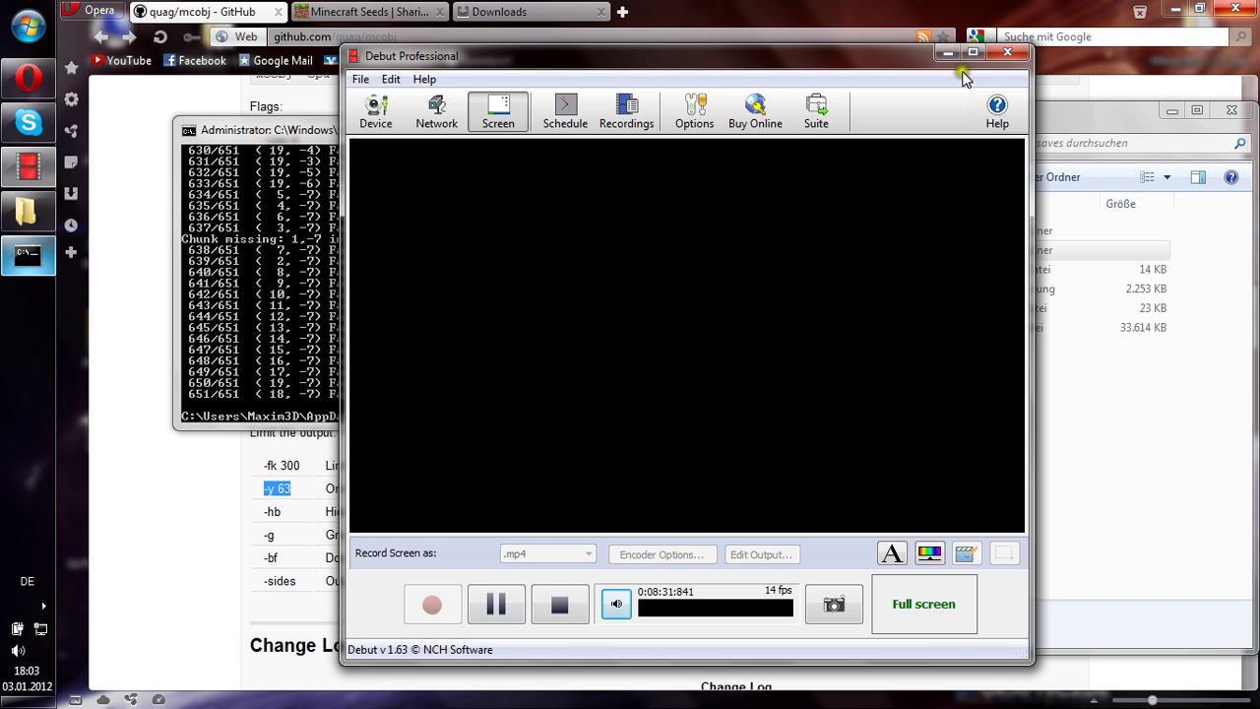
# - Check the saves folder for Tutoril.obj (33,614 KB) and Tutoril.mtl after the 651-chunk export
pyautogui.click(947, 51)
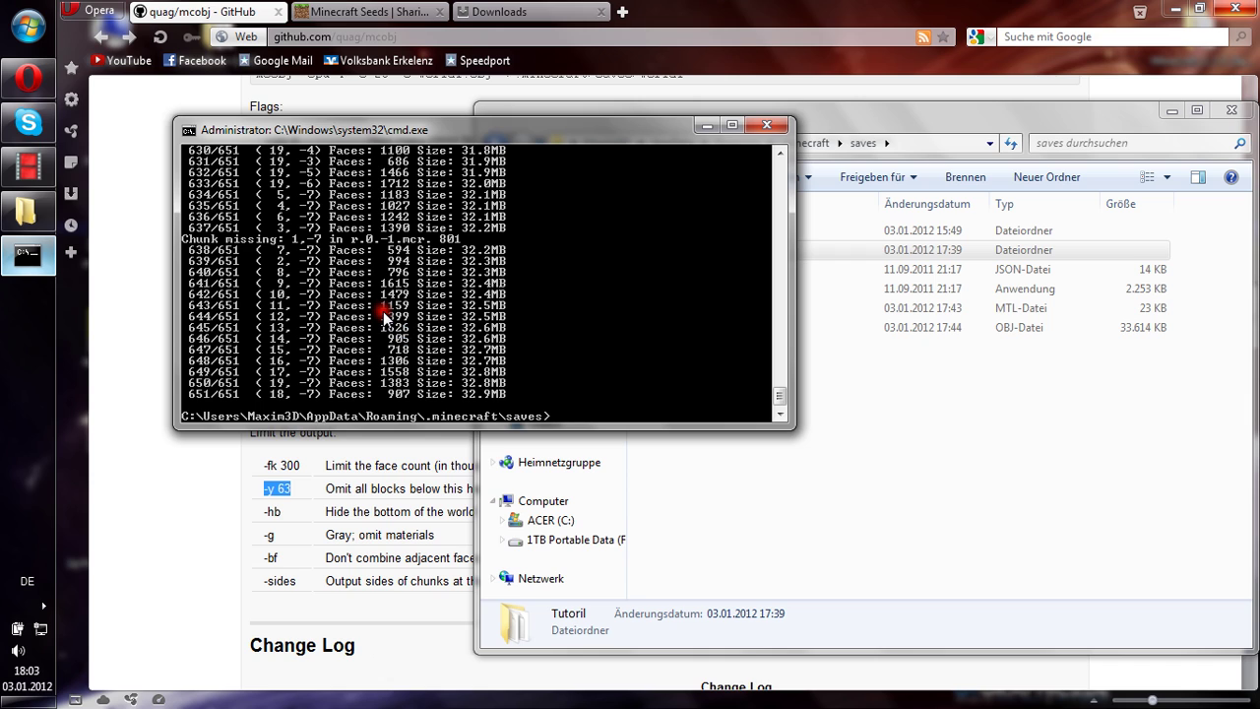
pyautogui.click(912, 530)
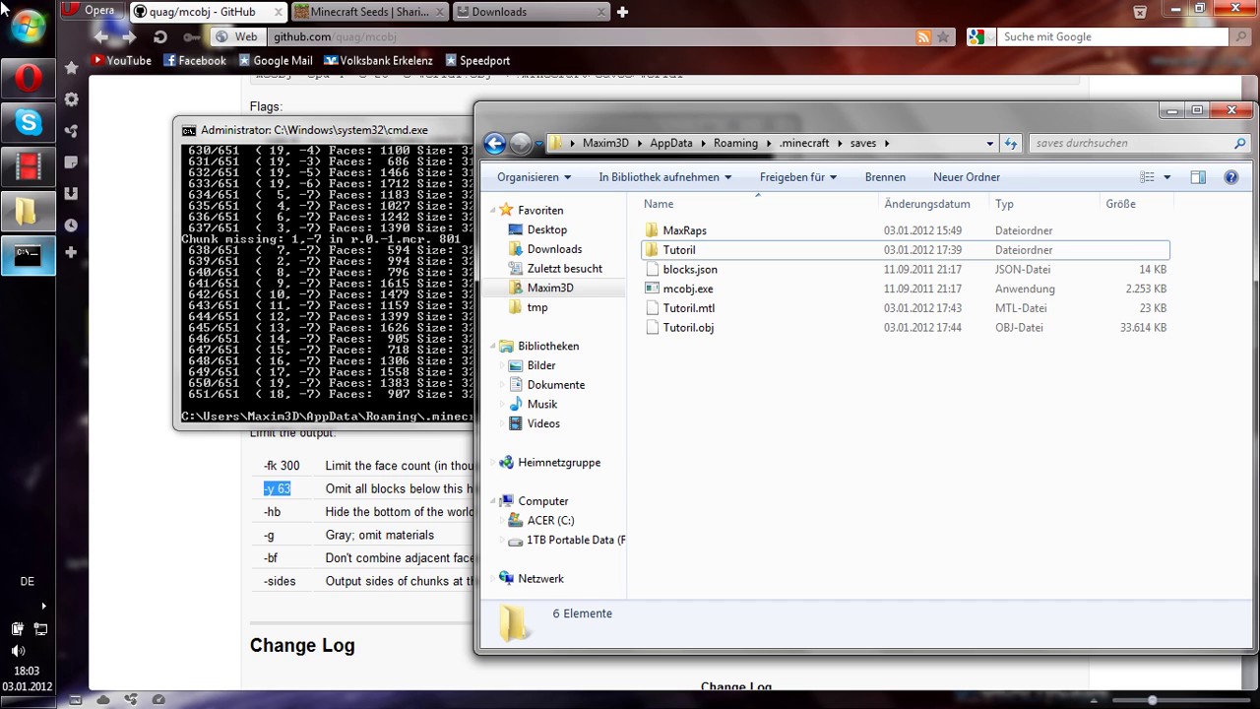
# - Launch Blender 2.61 from the Start menu and dismiss the Kaspersky notification
pyautogui.click(27, 27)
pyautogui.click(114, 210)
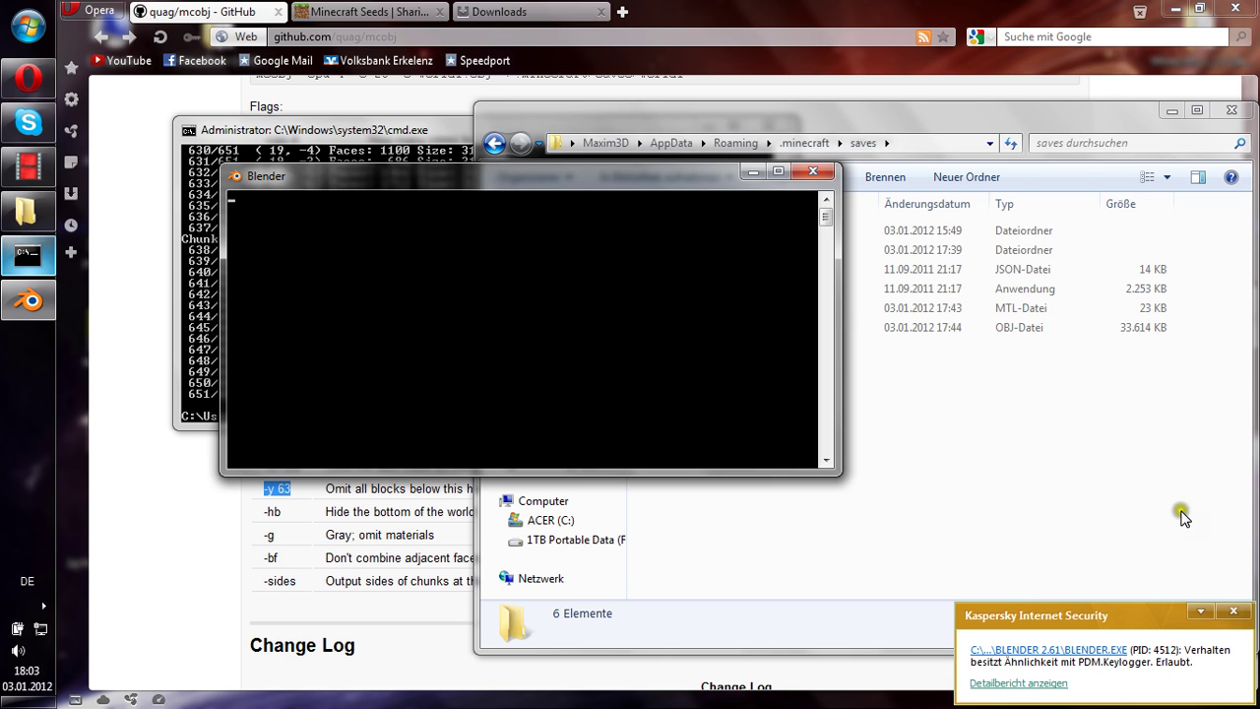
pyautogui.click(1233, 611)
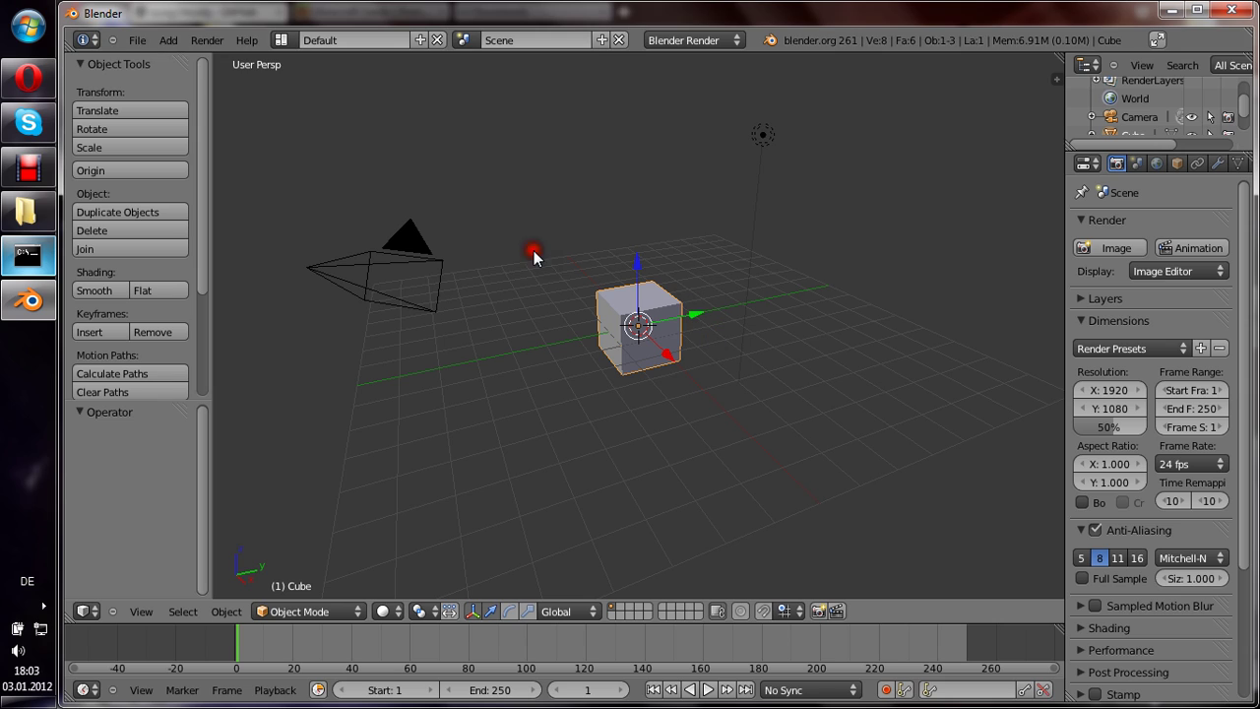
# - Delete the default cube and the lamp from the scene
pyautogui.press('x')
pyautogui.click(684, 303)
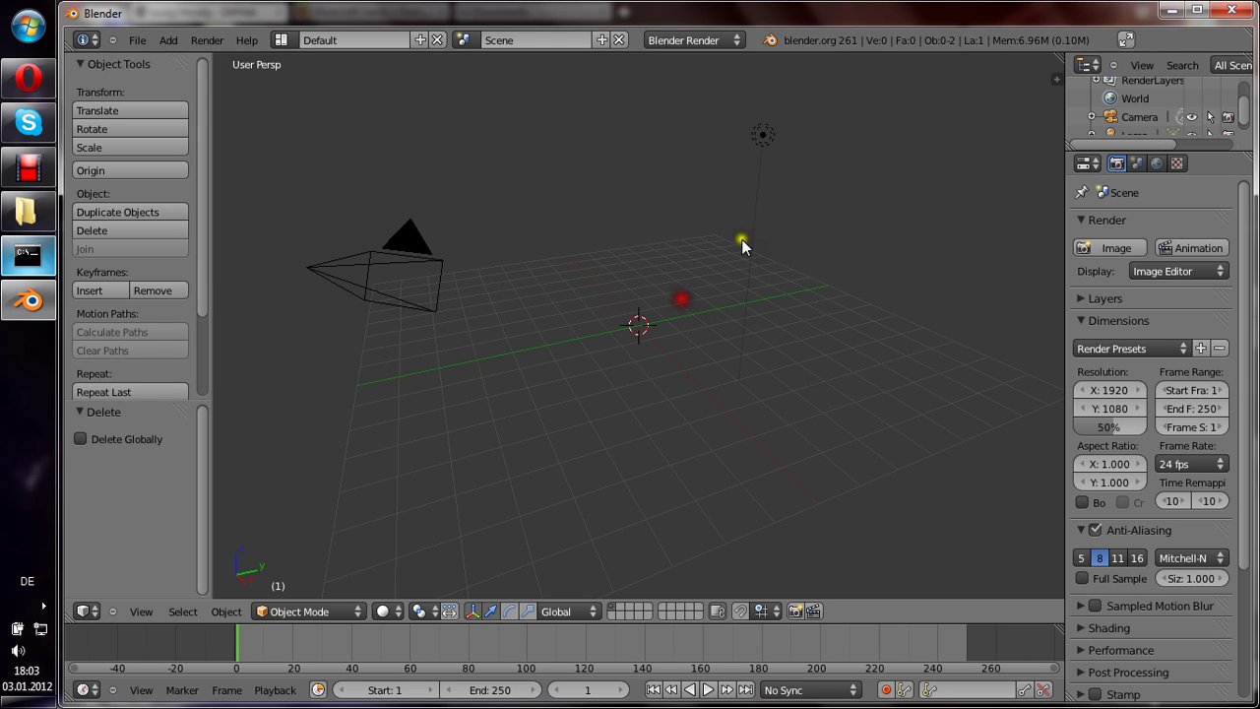
pyautogui.rightClick(764, 138)
pyautogui.press('x')
pyautogui.click(765, 150)
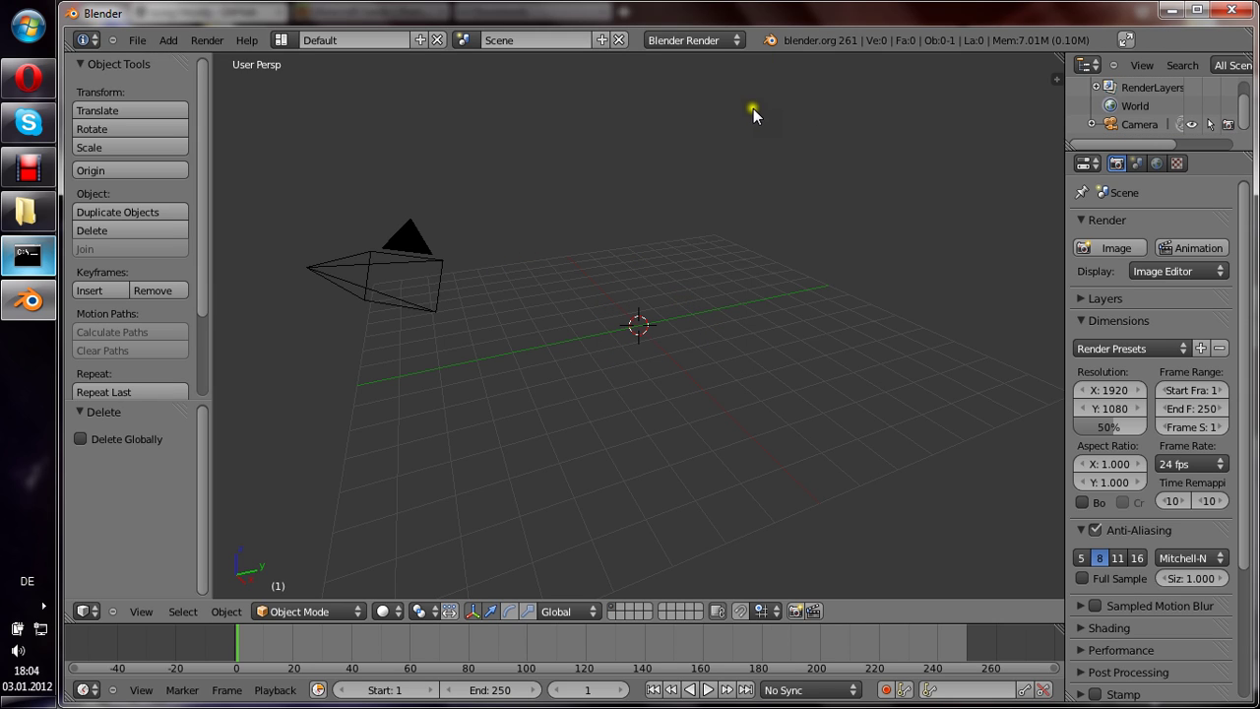
# - Set the render engine to Cycles with the HDTV 720p preset and expand Integrator
pyautogui.click(699, 40)
pyautogui.click(709, 103)
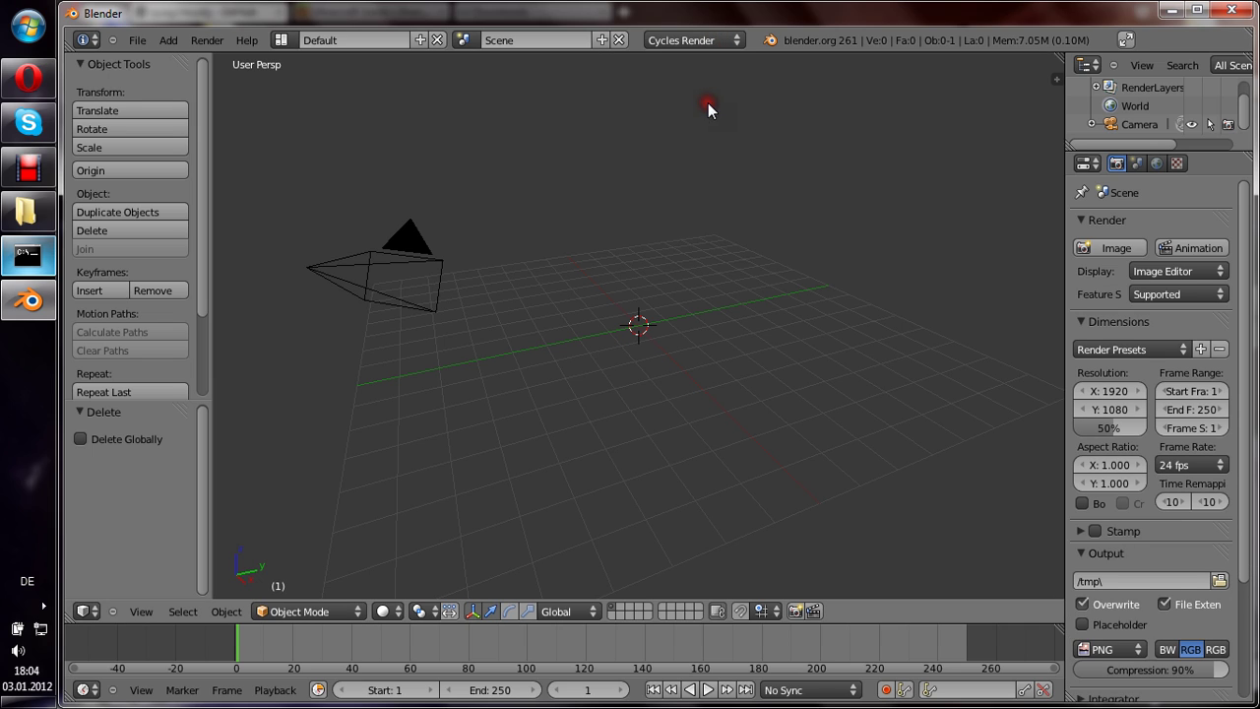
pyautogui.click(1108, 349)
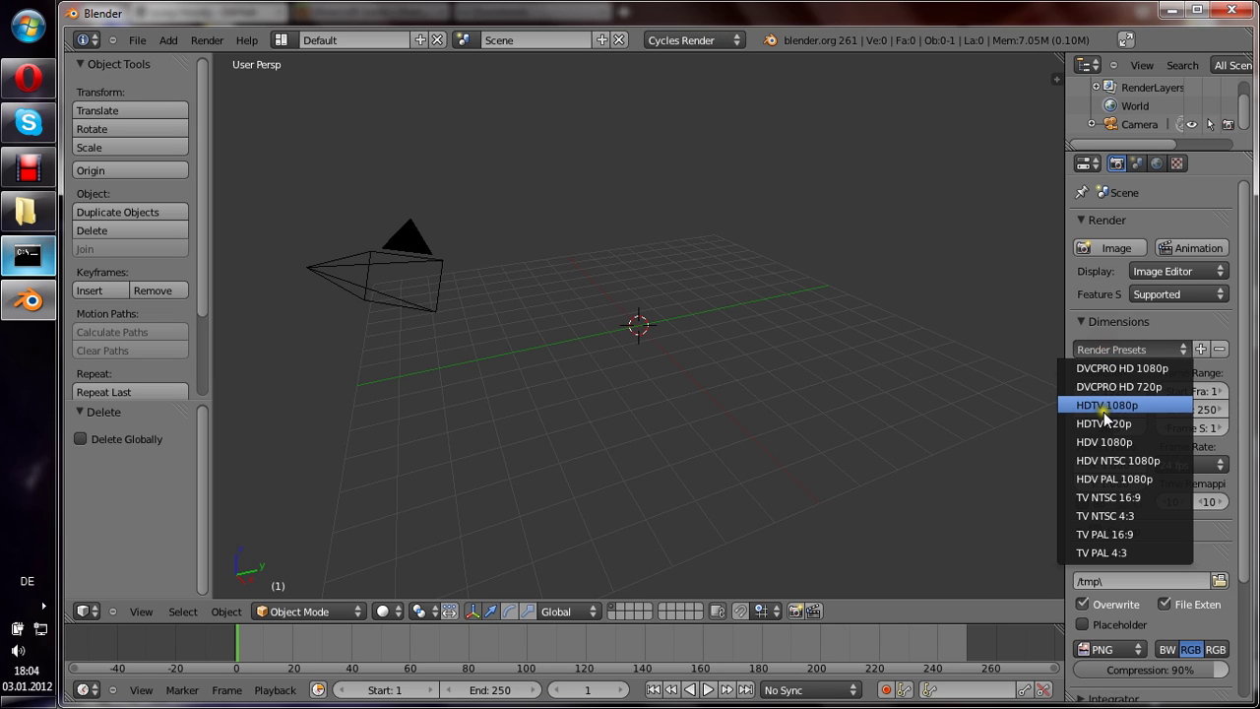
pyautogui.click(1105, 424)
pyautogui.click(1081, 321)
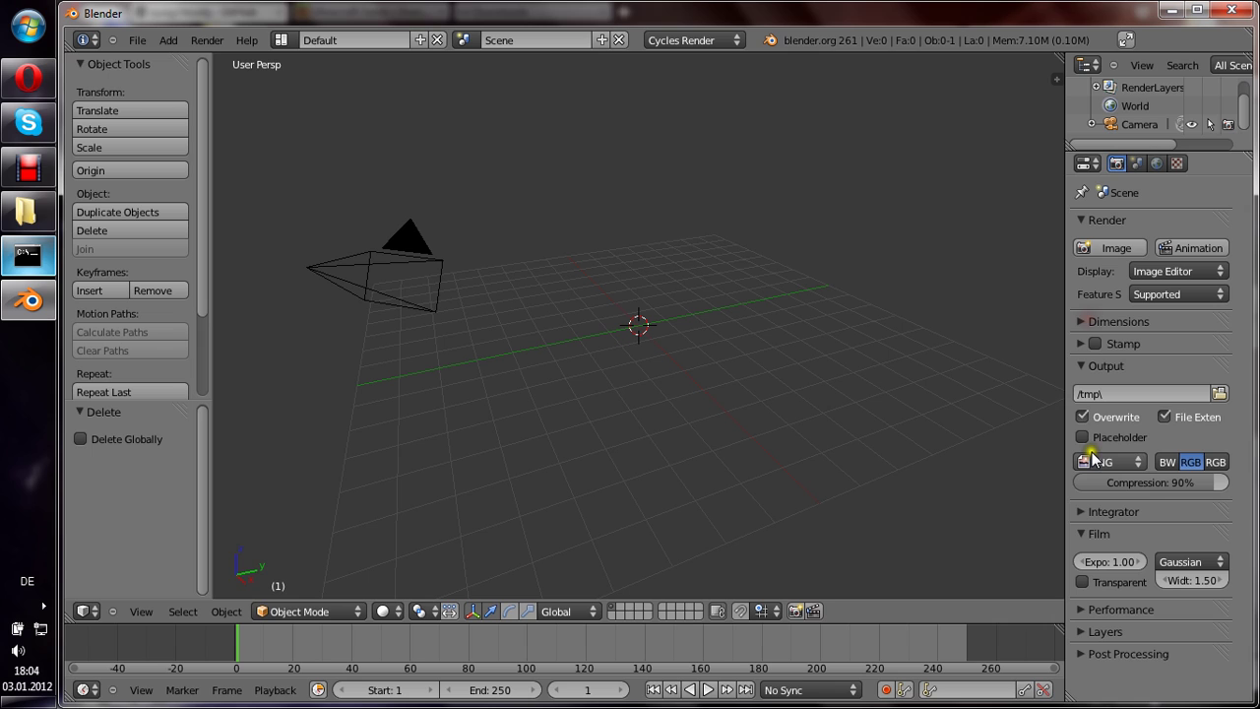
pyautogui.click(1105, 511)
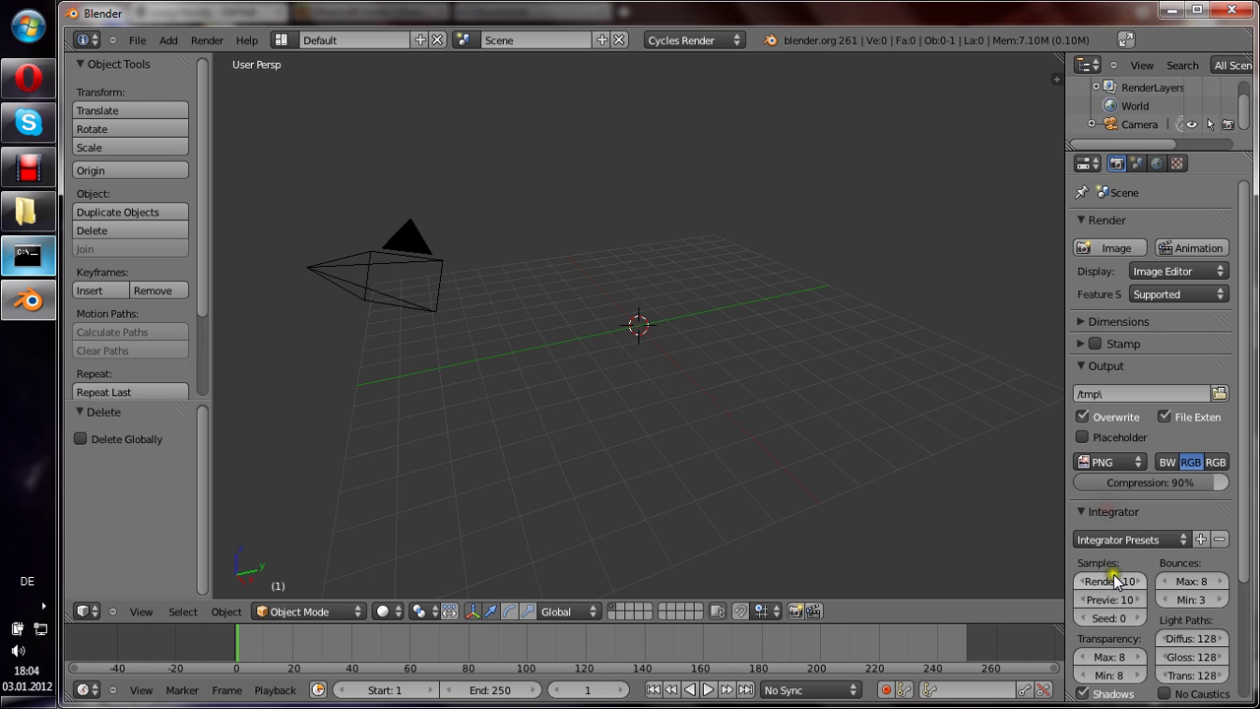
# - Start a Wavefront (.obj) import and pick Tutoril.obj from the .minecraft saves folder
pyautogui.click(137, 39)
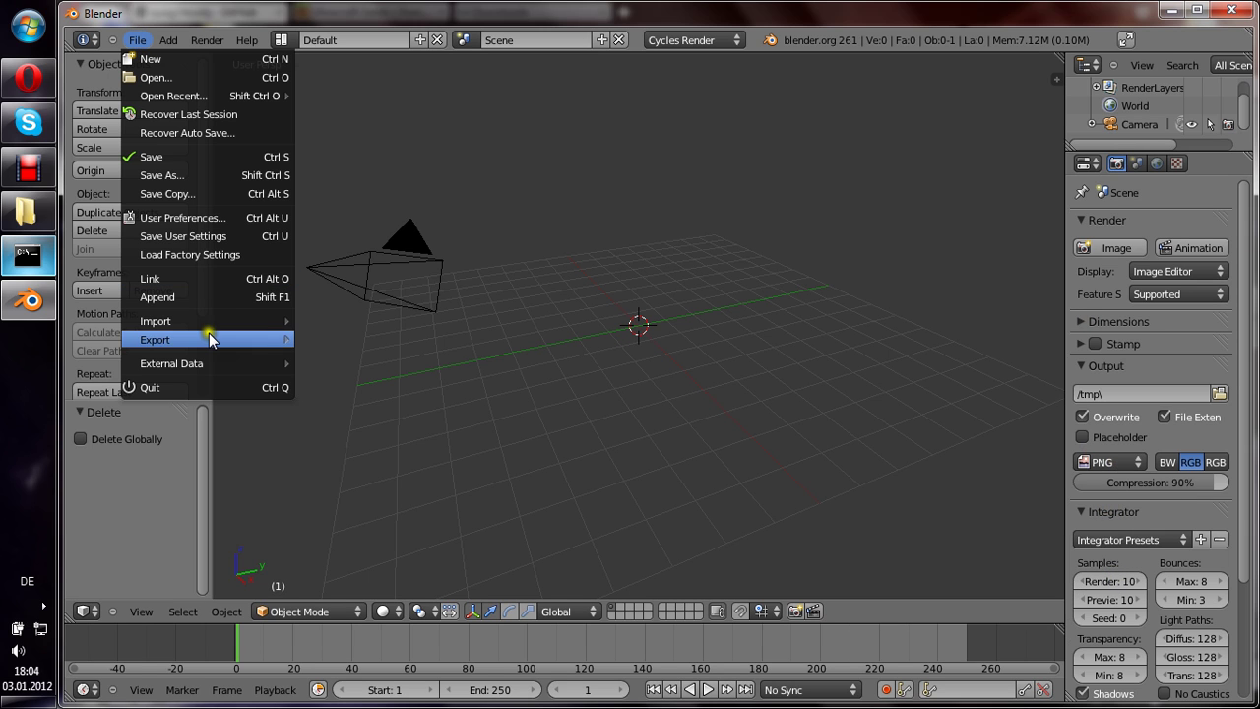
pyautogui.moveTo(208, 325)
pyautogui.click(394, 430)
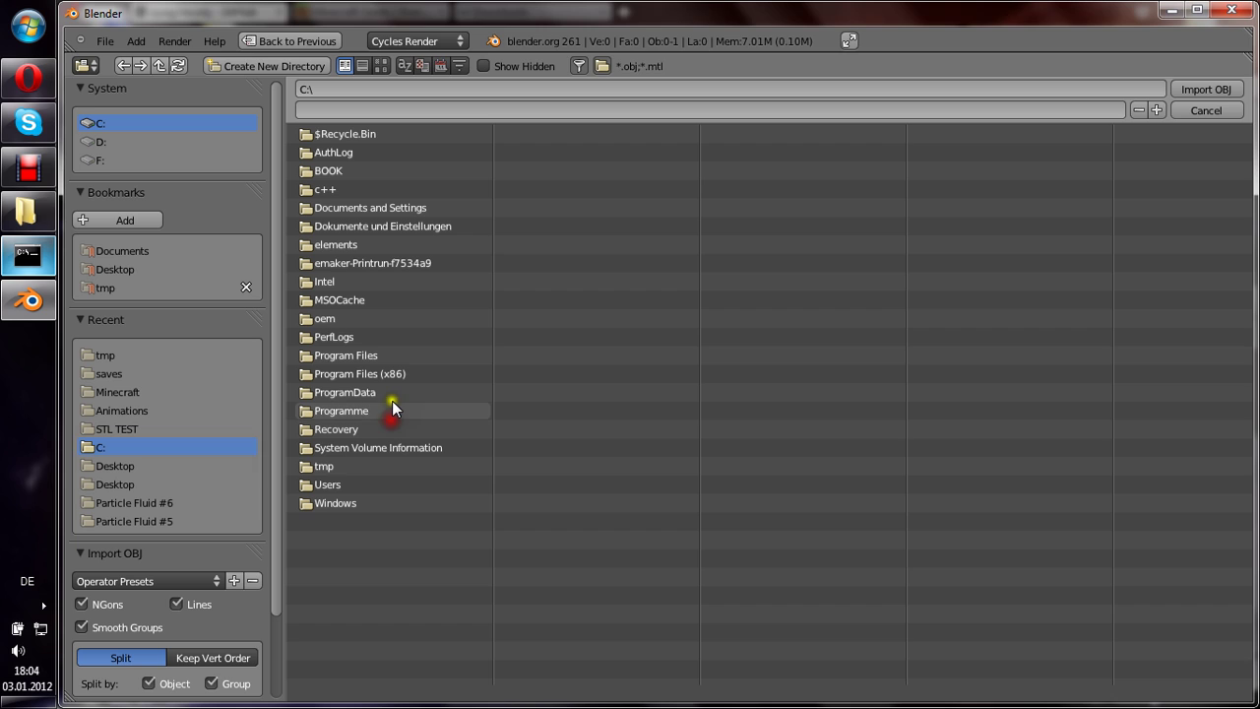
pyautogui.doubleClick(398, 5)
pyautogui.click(115, 349)
pyautogui.click(115, 364)
pyautogui.click(374, 202)
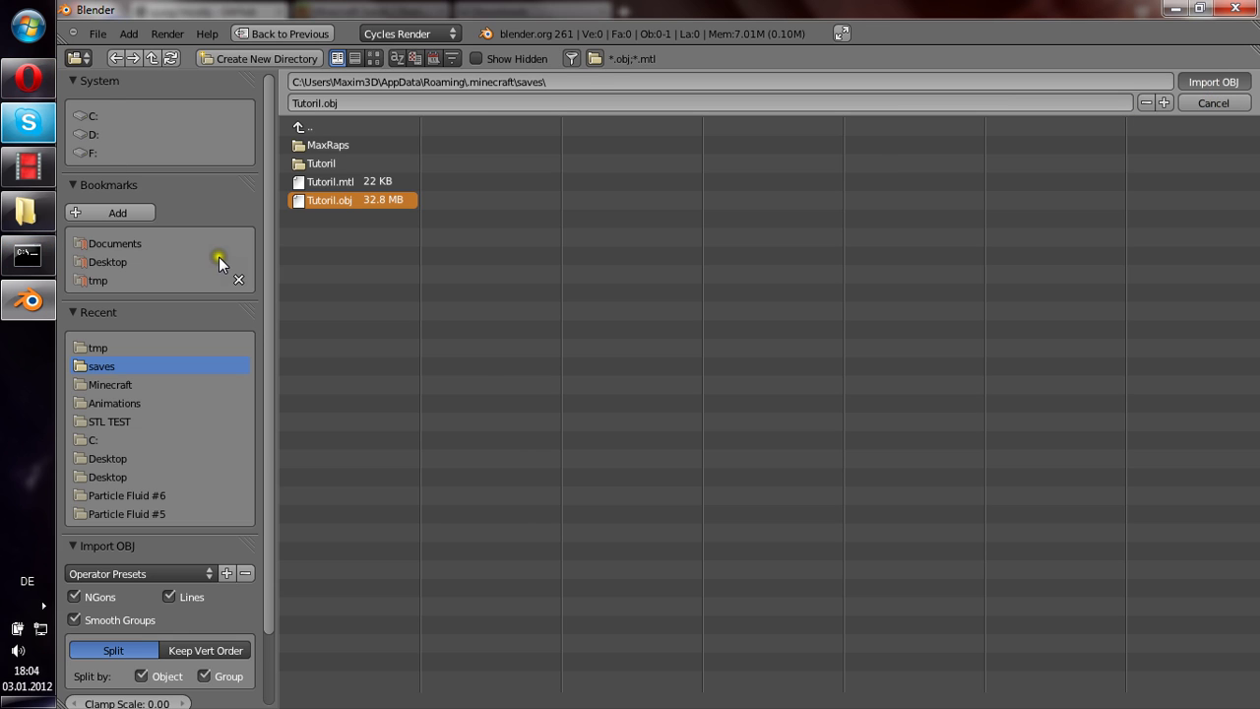
# - Close the GitHub mcobj and Minecraft Seeds tabs in Opera and minimize it
pyautogui.click(3, 68)
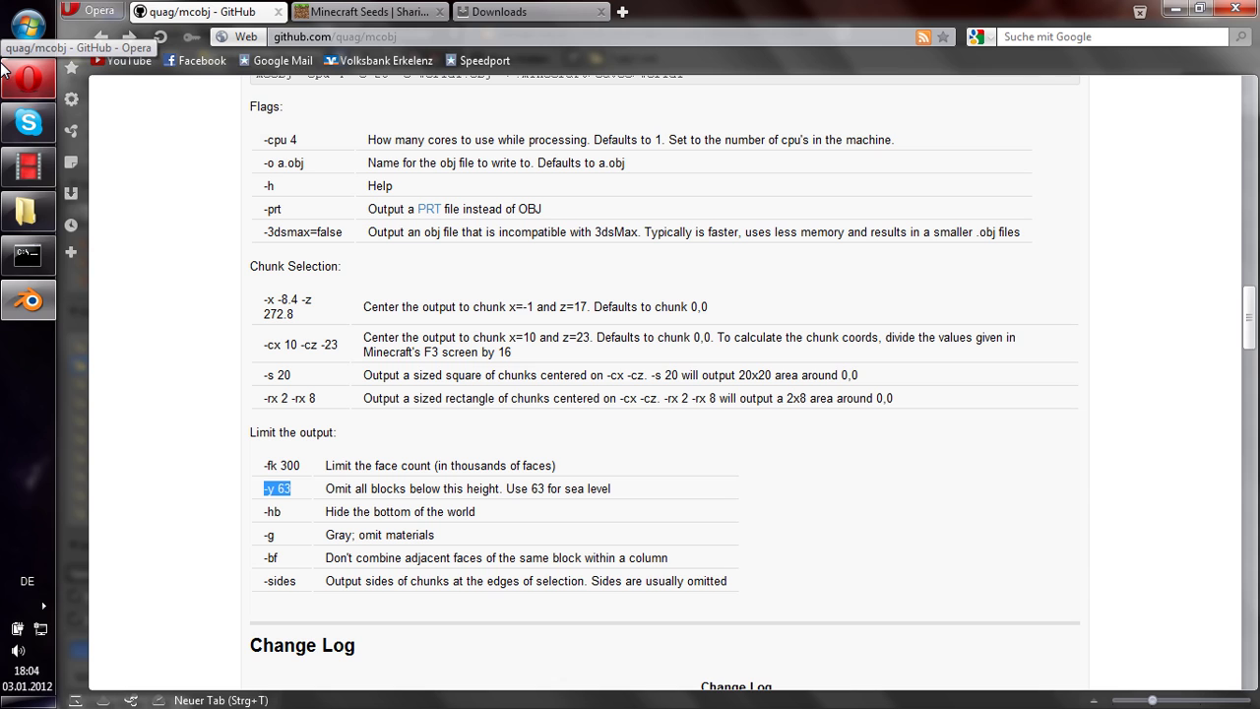
pyautogui.click(272, 12)
pyautogui.click(281, 12)
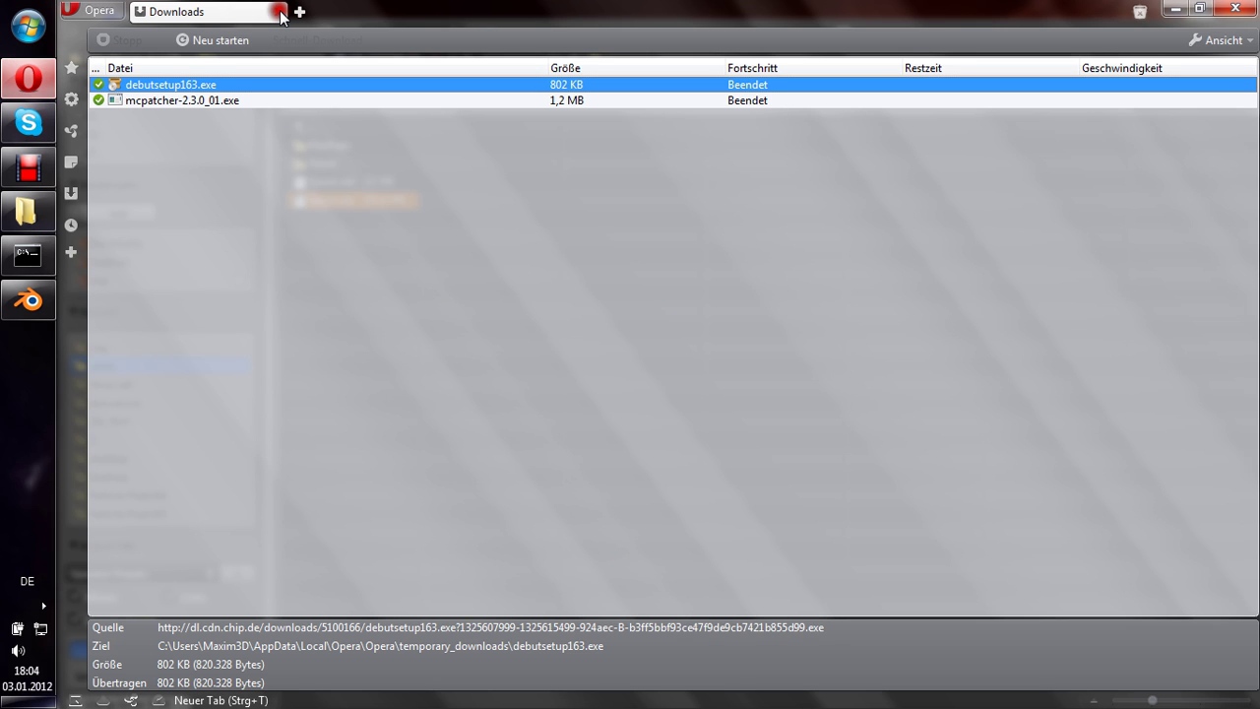
pyautogui.click(281, 11)
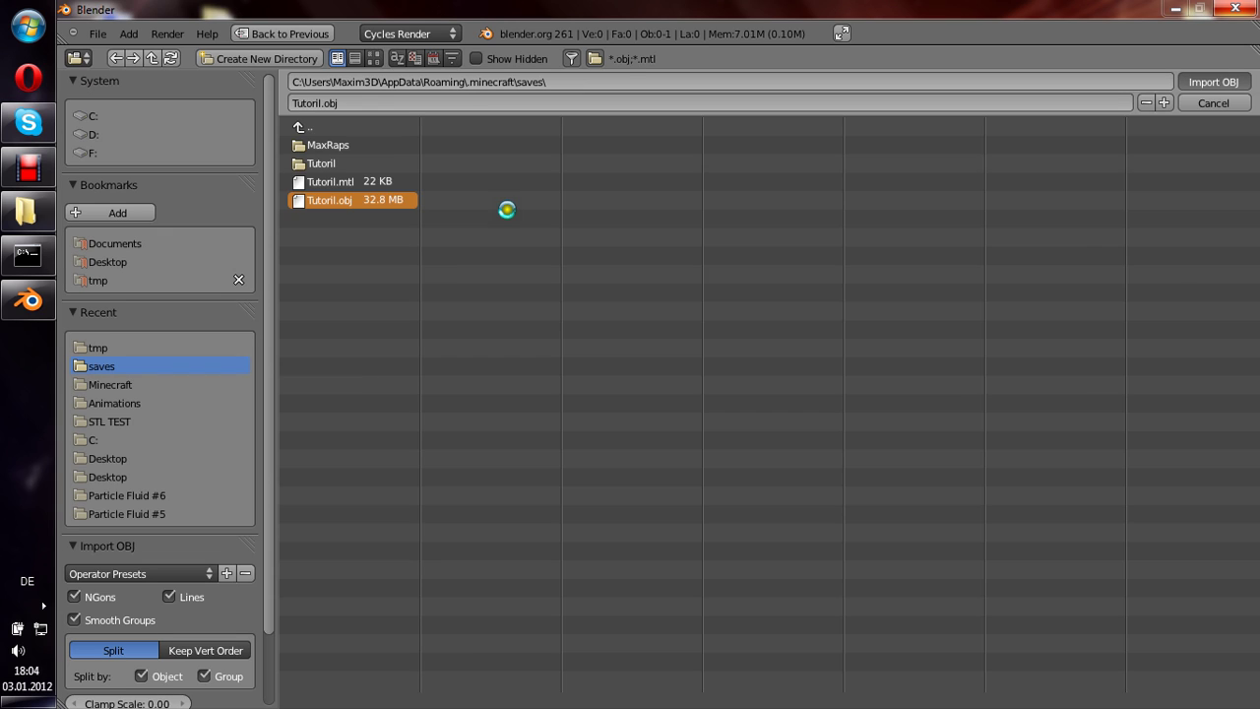
# - Close the saves folder Explorer window and the Command Prompt
pyautogui.click(22, 216)
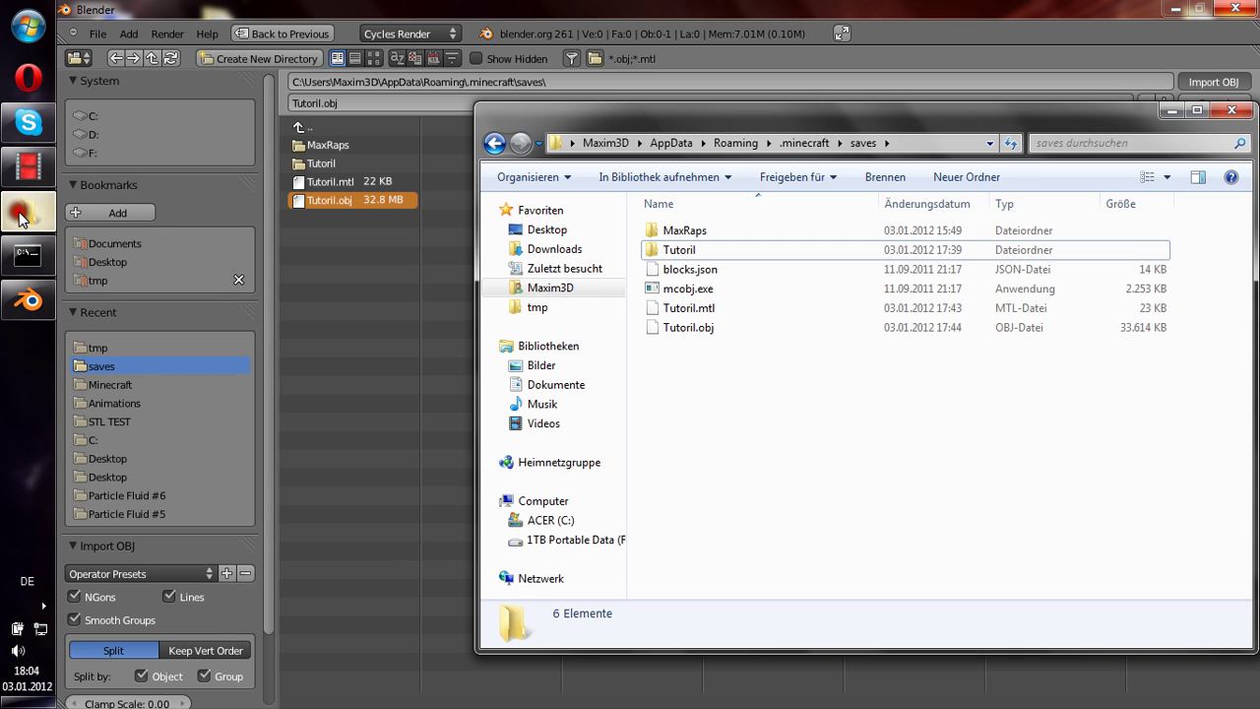
pyautogui.click(1243, 110)
pyautogui.moveTo(27, 306)
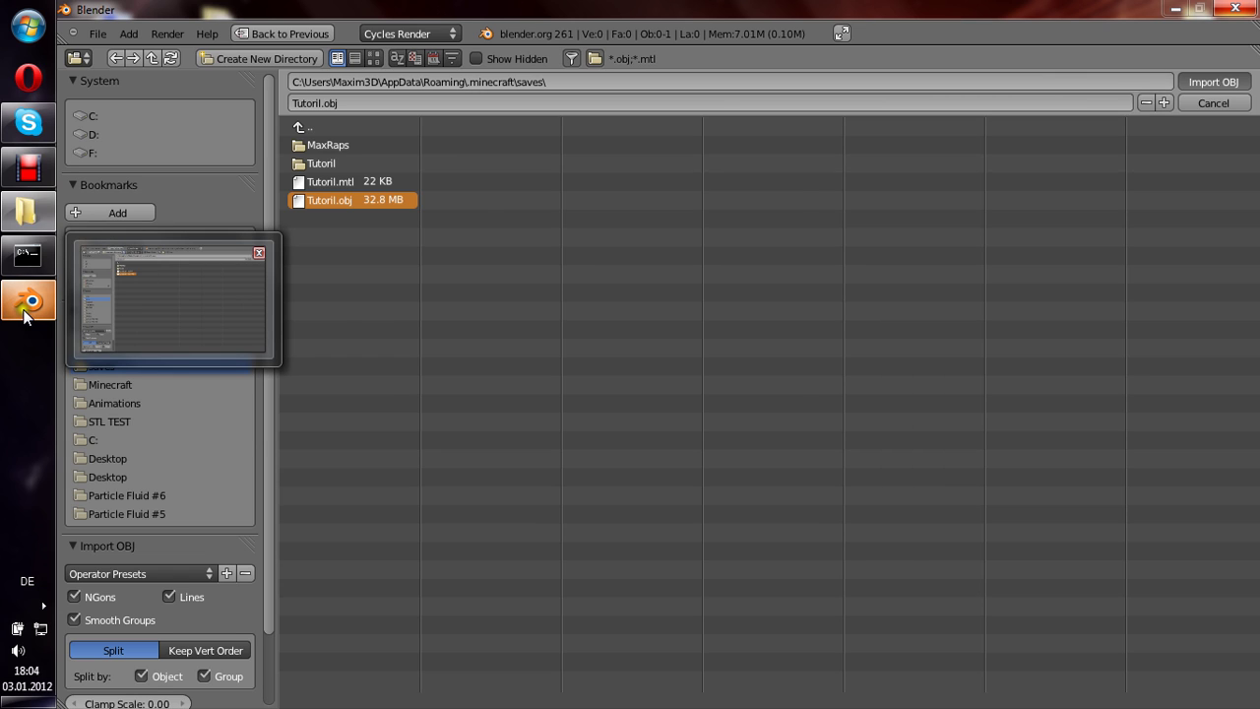
pyautogui.click(28, 254)
pyautogui.click(494, 222)
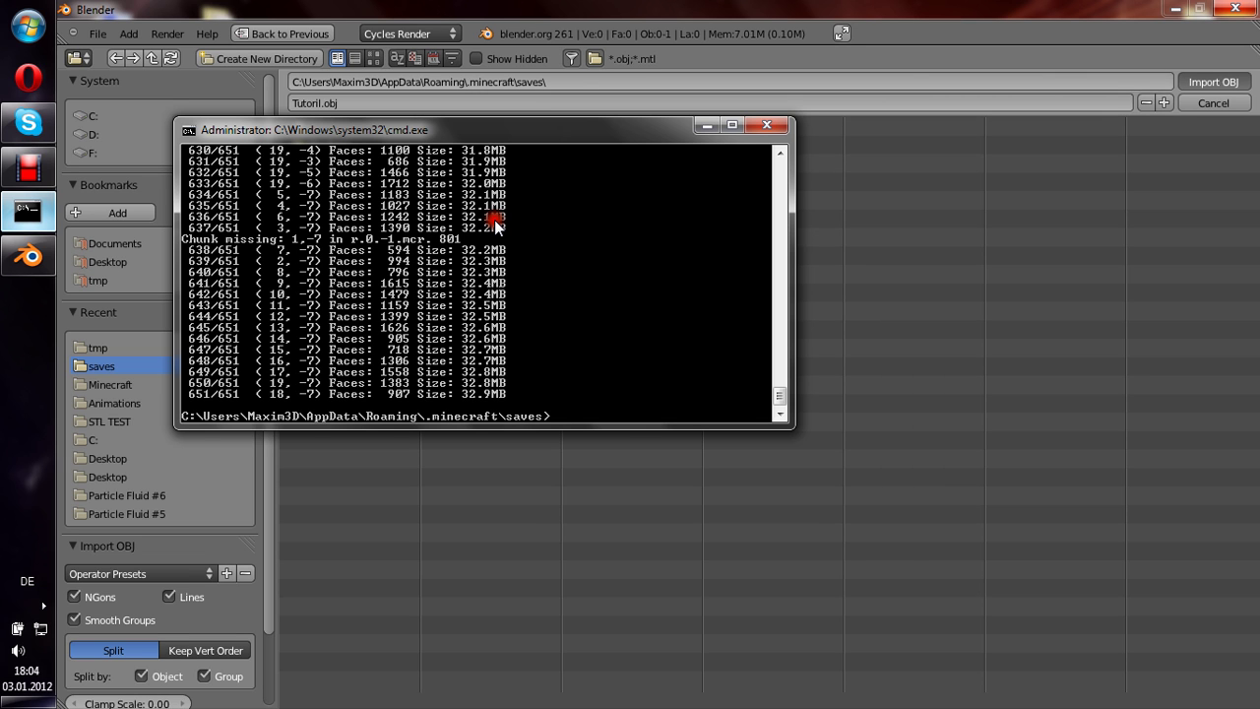
pyautogui.click(767, 126)
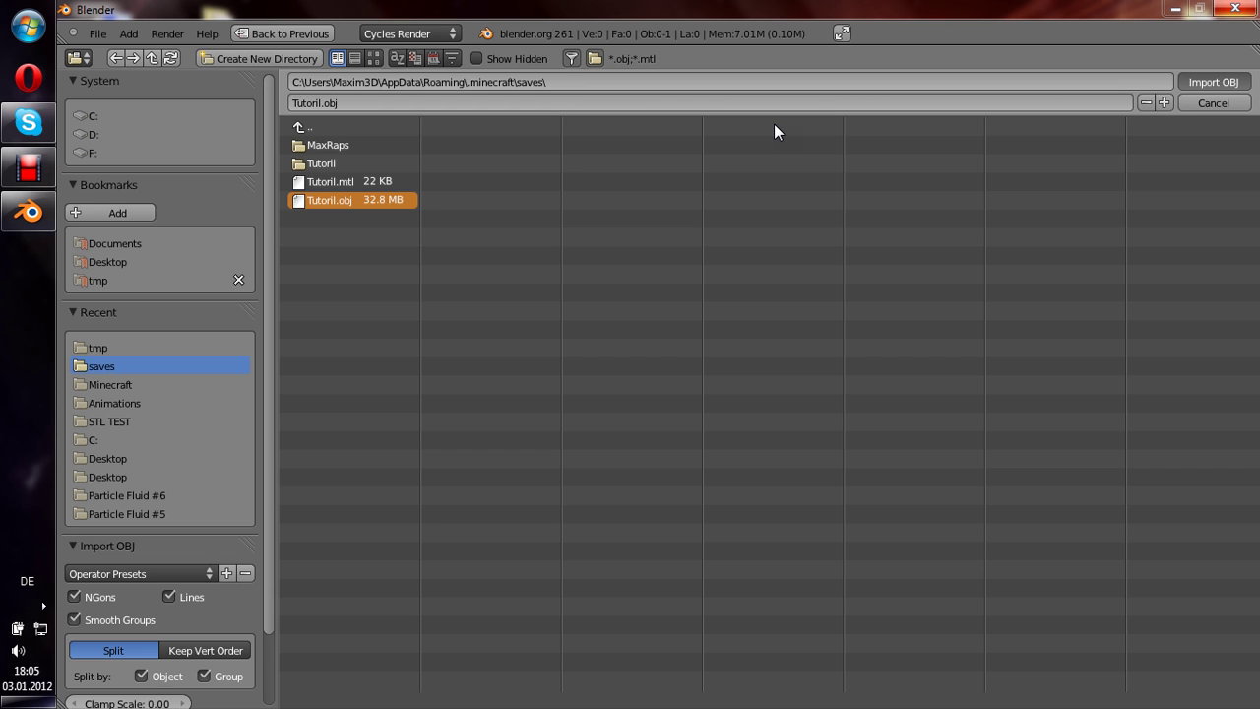
pyautogui.click(27, 167)
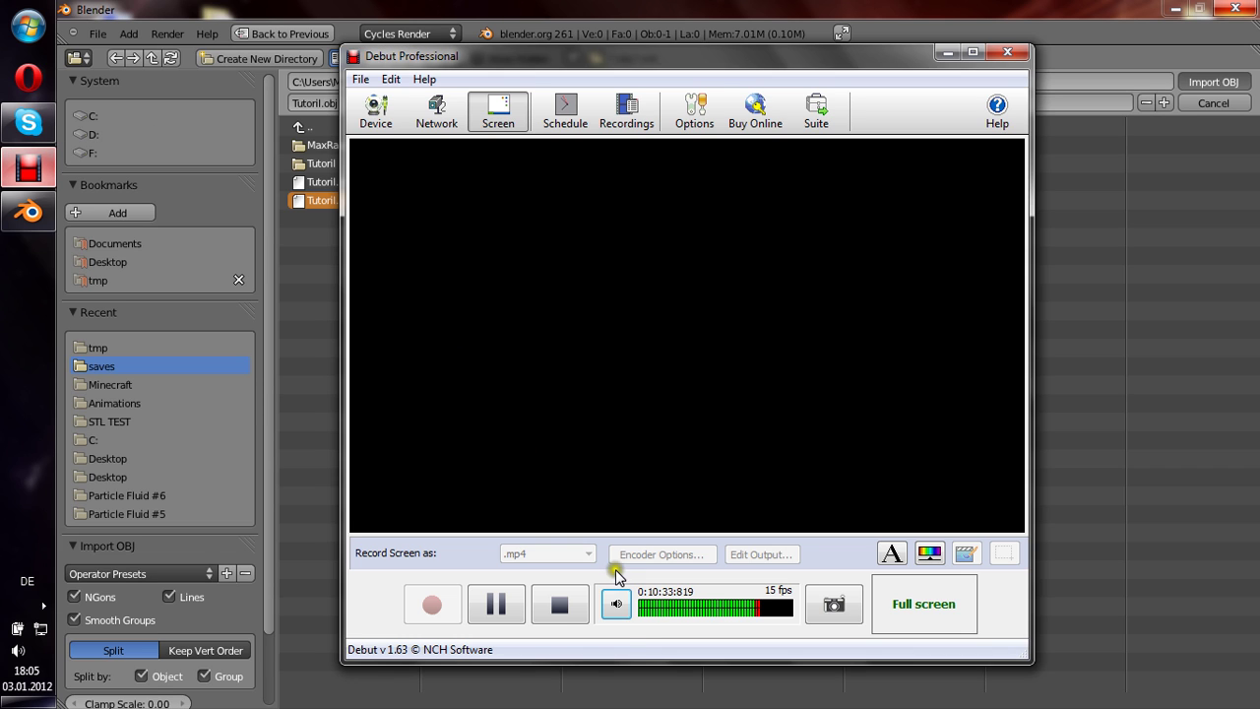